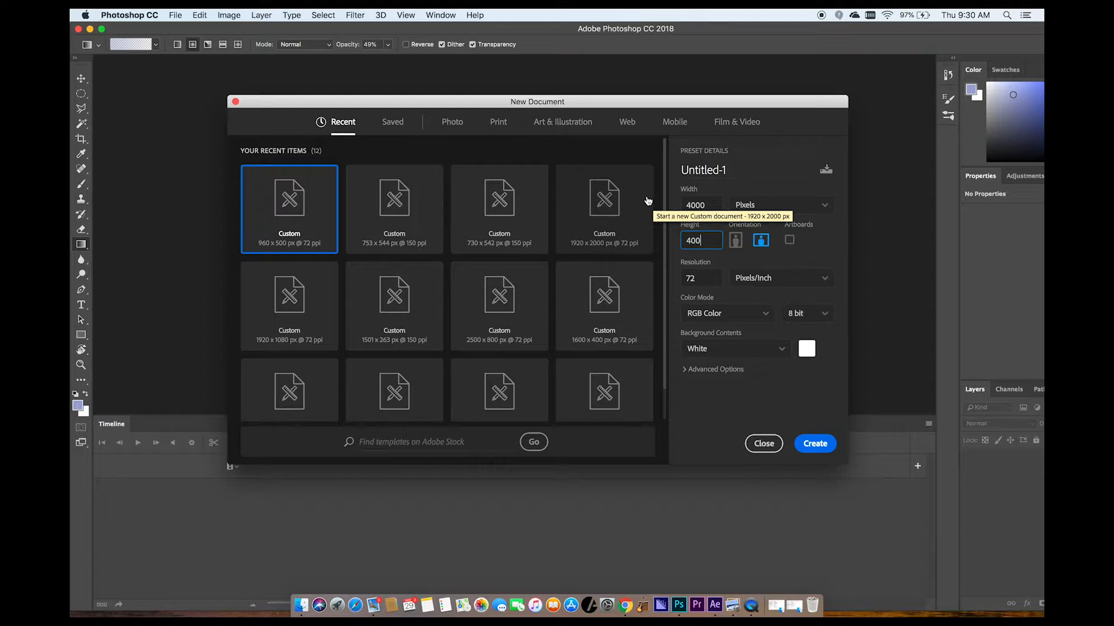
Step: Create the 4000 × 4000 pixel document and set the foreground color to neutral gray with hue 0, saturation 0 and brightness 50%
{"action": "left_click", "coordinate": [815, 444]}
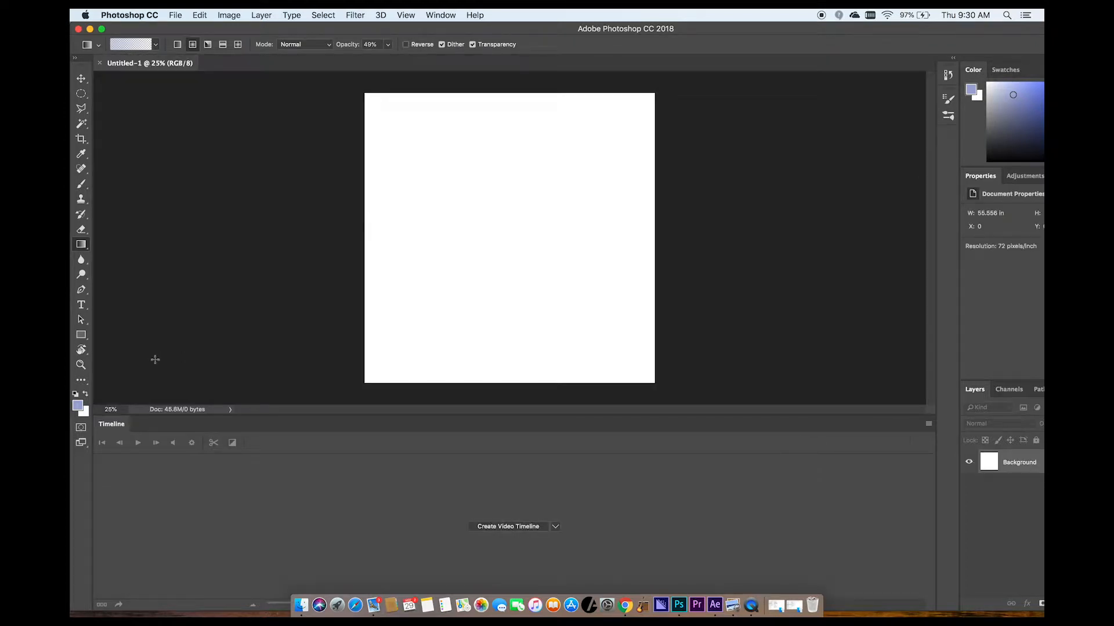
{"action": "left_click", "coordinate": [77, 405]}
{"action": "left_click_drag", "start_coordinate": [414, 280], "coordinate": [383, 286]}
{"action": "key", "text": "Tab"}
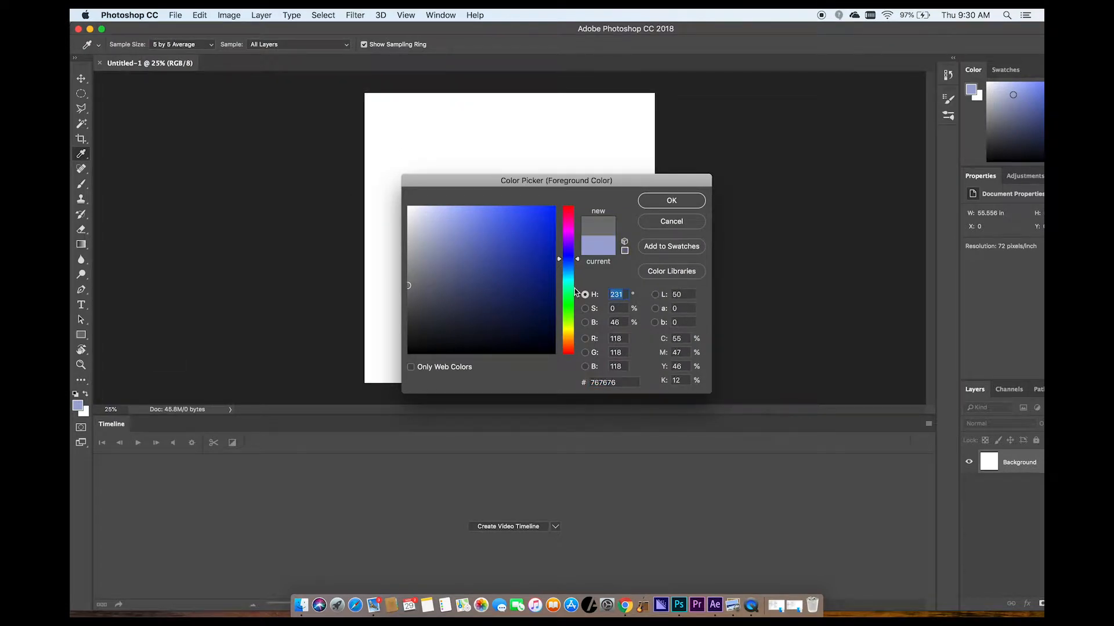
{"action": "type", "text": "0"}
{"action": "key", "text": "Tab"}
{"action": "key", "text": "Tab"}
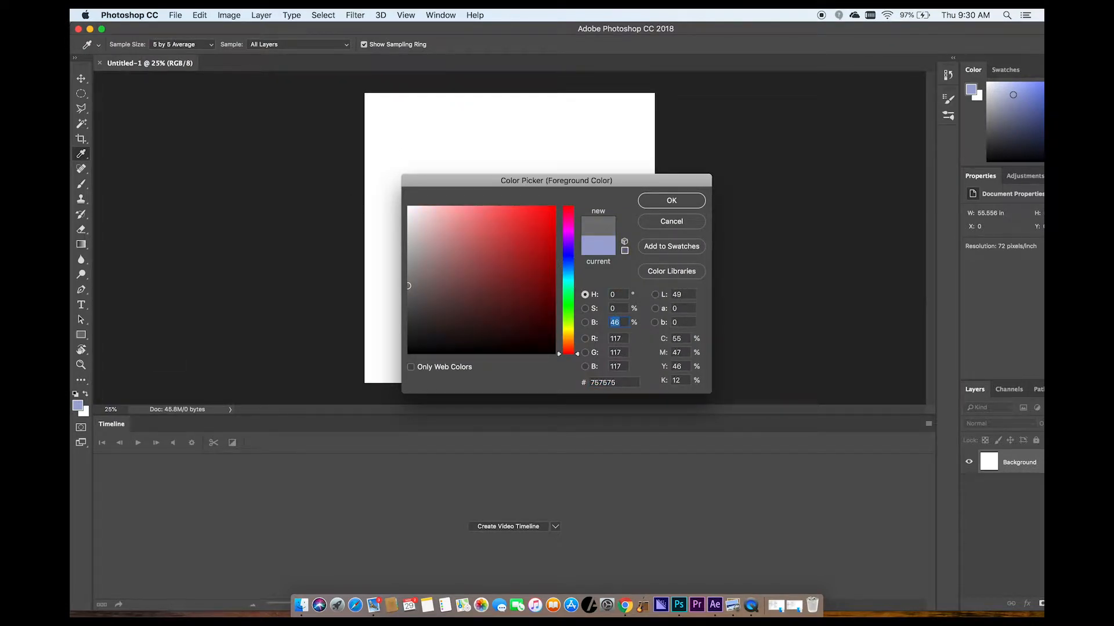
{"action": "type", "text": "50"}
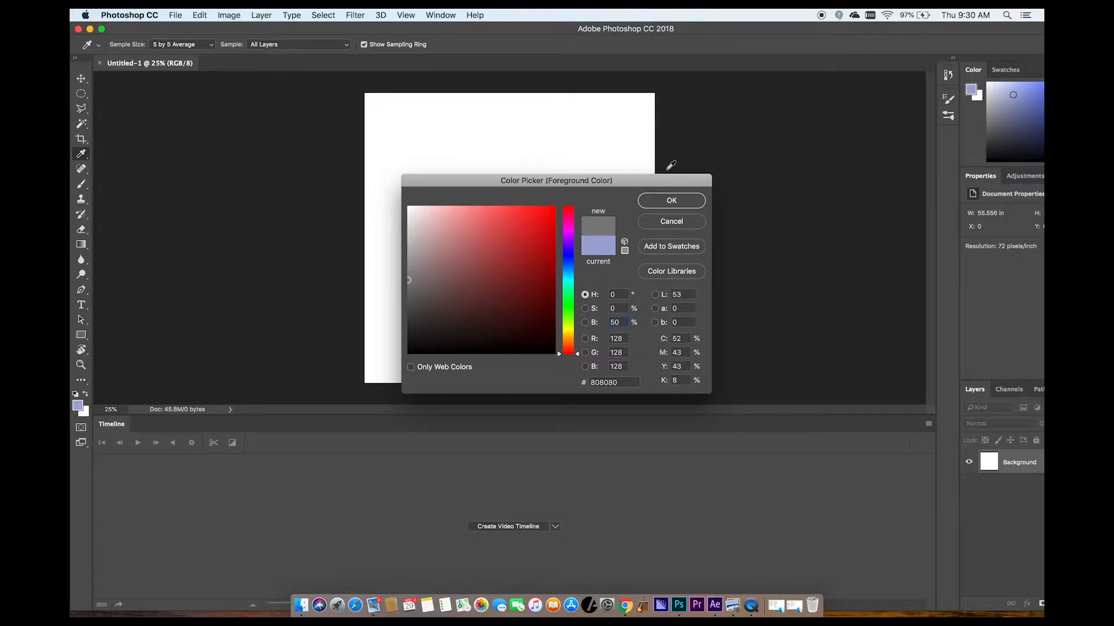
{"action": "left_click", "coordinate": [672, 204]}
Step: Fill the Background layer with the gray foreground color
{"action": "key", "text": "g"}
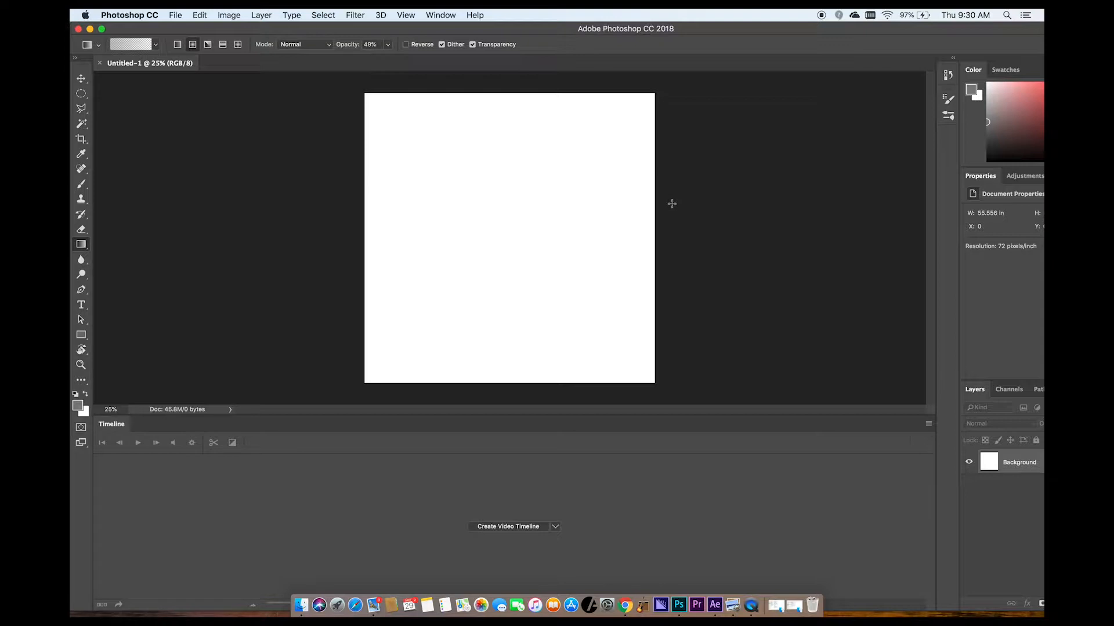
{"action": "key", "text": "alt+BackSpace"}
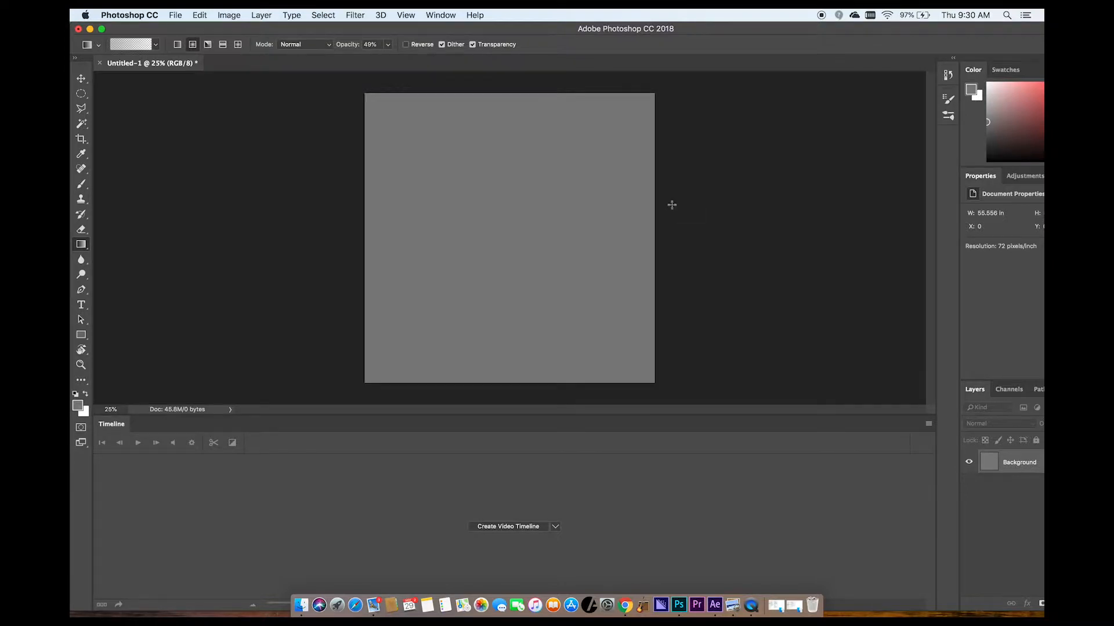
{"action": "key", "text": "super+plus"}
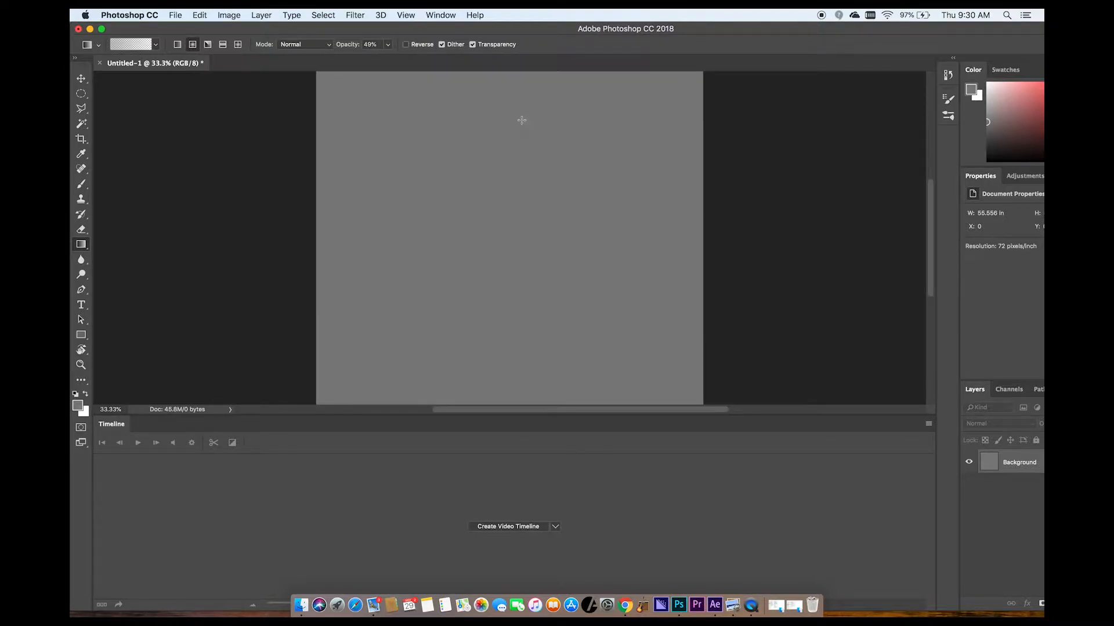
Step: Apply the Add Noise filter to the gray background at 12.5% with Gaussian distribution and Monochromatic enabled
{"action": "left_click", "coordinate": [355, 14]}
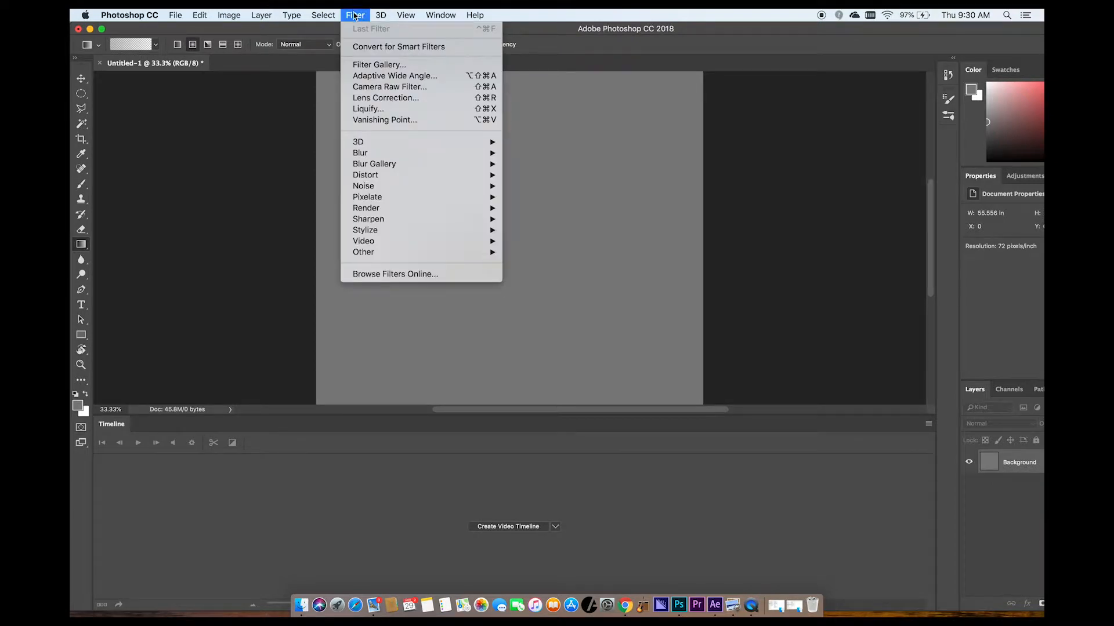
{"action": "mouse_move", "coordinate": [373, 189]}
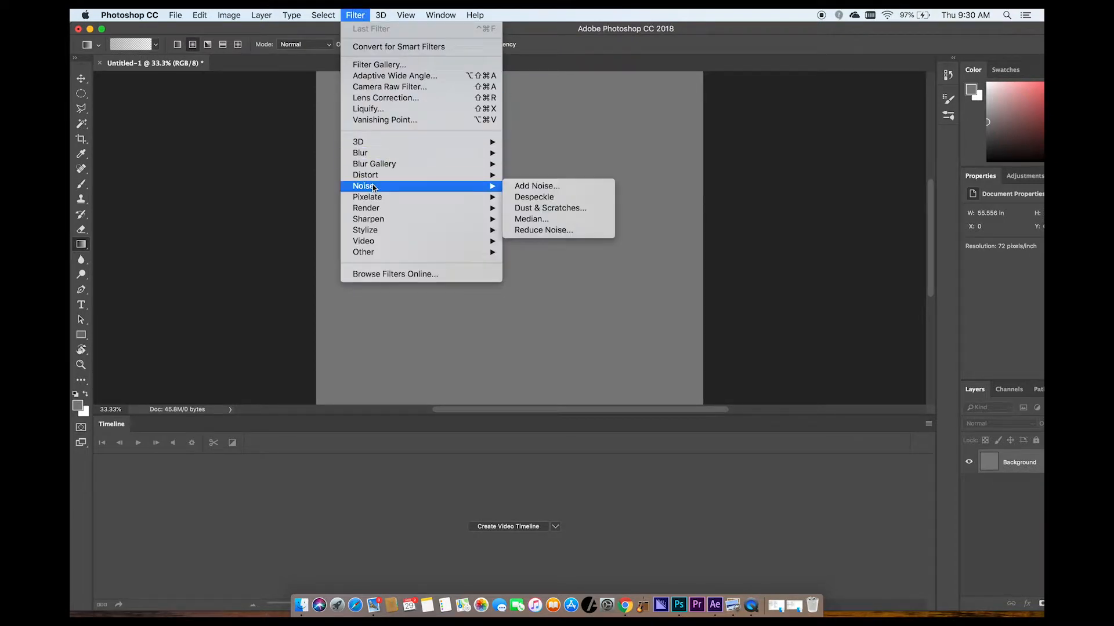
{"action": "left_click", "coordinate": [565, 186]}
{"action": "left_click", "coordinate": [496, 347]}
{"action": "left_click", "coordinate": [476, 369]}
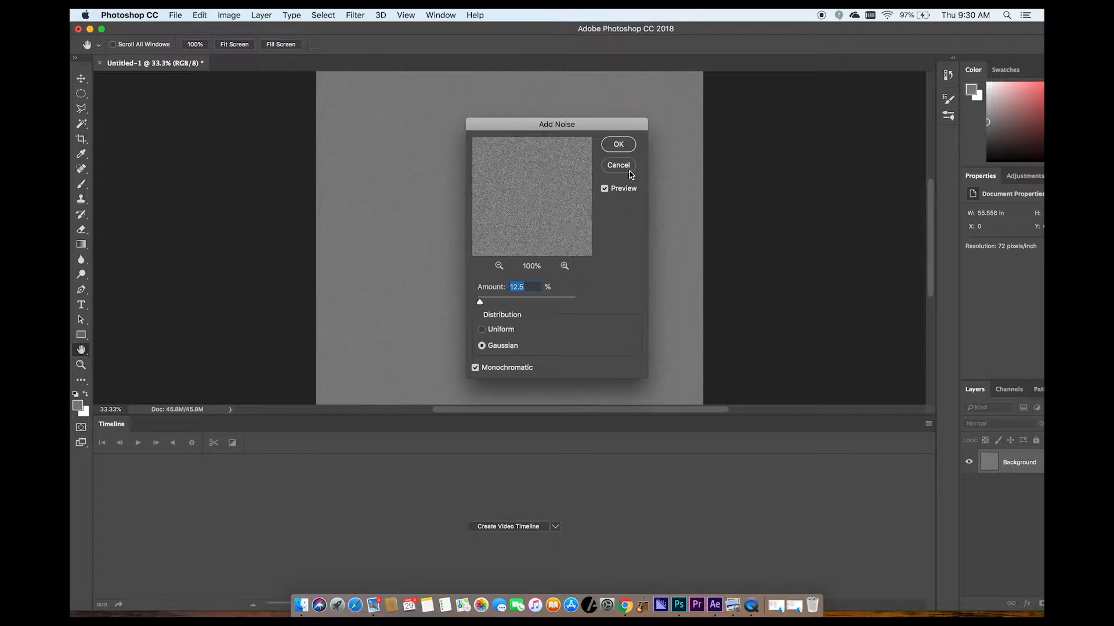
{"action": "left_click", "coordinate": [624, 141]}
{"action": "key", "text": "g"}
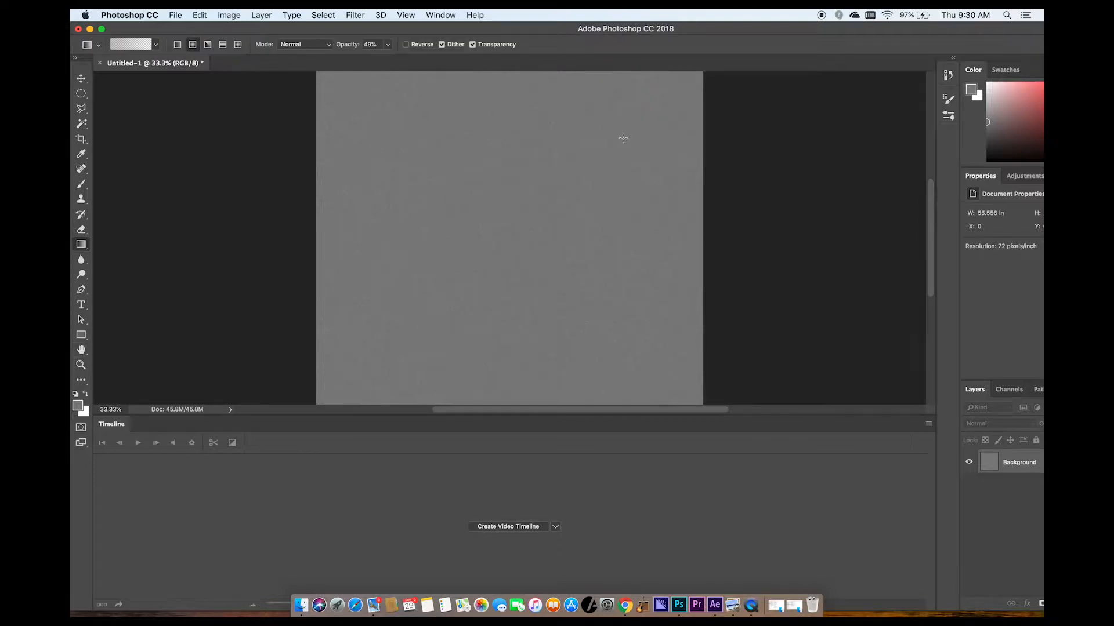
Step: Examine the noise grain on the canvas up close, at up to 400% magnification
{"action": "key", "text": "super+plus"}
{"action": "key", "text": "super+plus"}
{"action": "key", "text": "super+plus"}
{"action": "key", "text": "super+plus"}
{"action": "key", "text": "super+plus"}
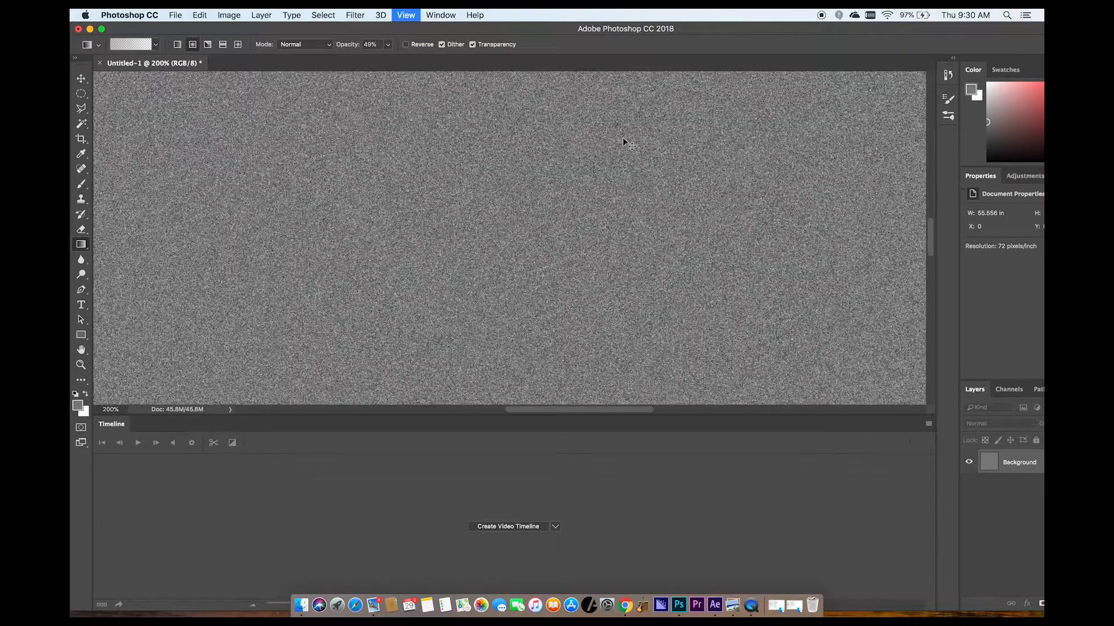
{"action": "key", "text": "super+plus"}
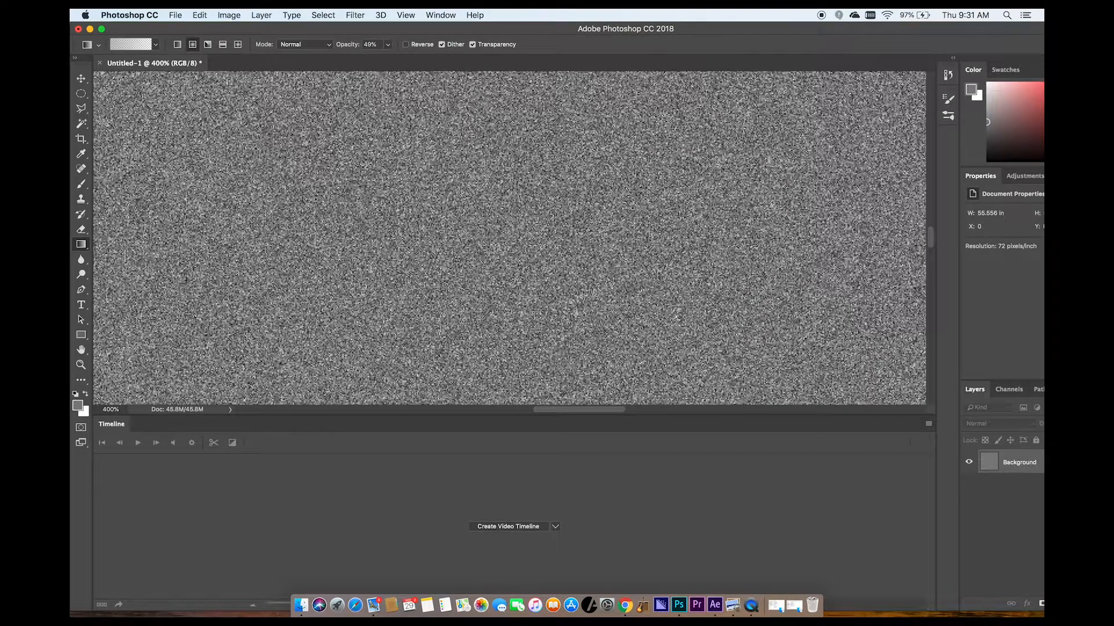
{"action": "key", "text": "super+minus"}
{"action": "key", "text": "super+minus"}
{"action": "key", "text": "super+minus"}
{"action": "key", "text": "super+minus"}
{"action": "key", "text": "super+minus"}
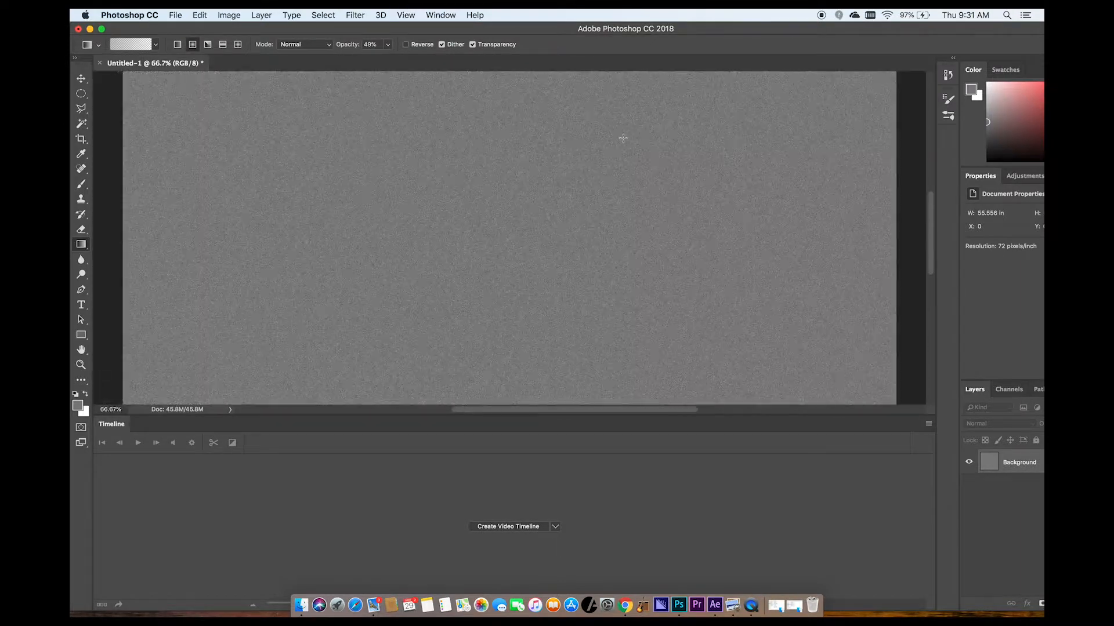
Step: Open pexels-photo-246211.jpg from the grain folder on the Desktop as a reference texture
{"action": "key", "text": "super+o"}
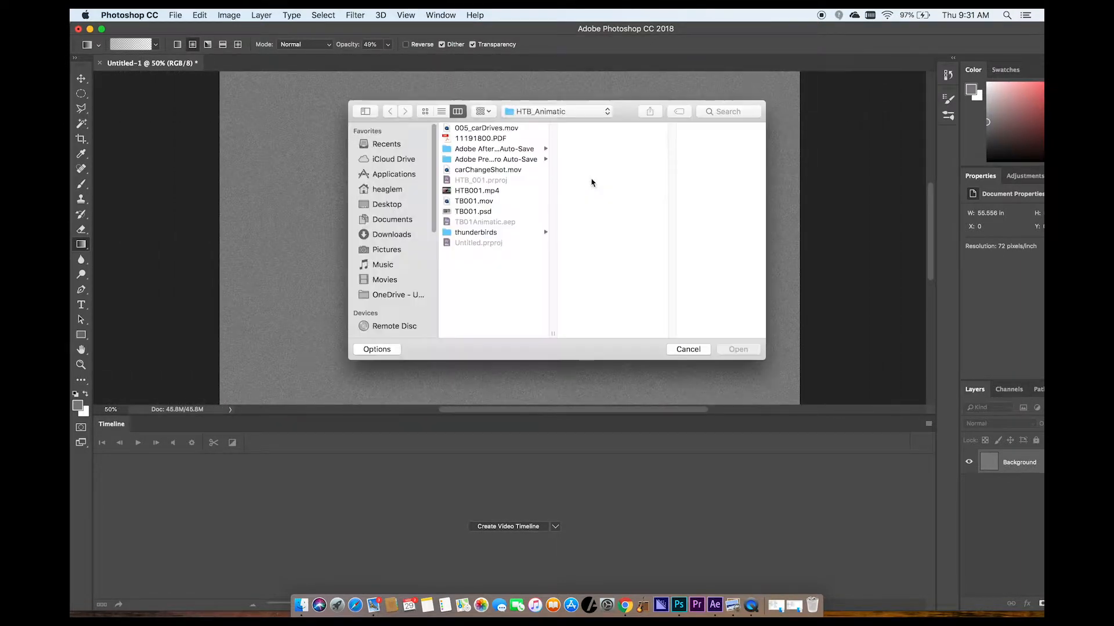
{"action": "left_click", "coordinate": [387, 204]}
{"action": "left_click", "coordinate": [474, 180]}
{"action": "left_click", "coordinate": [608, 129]}
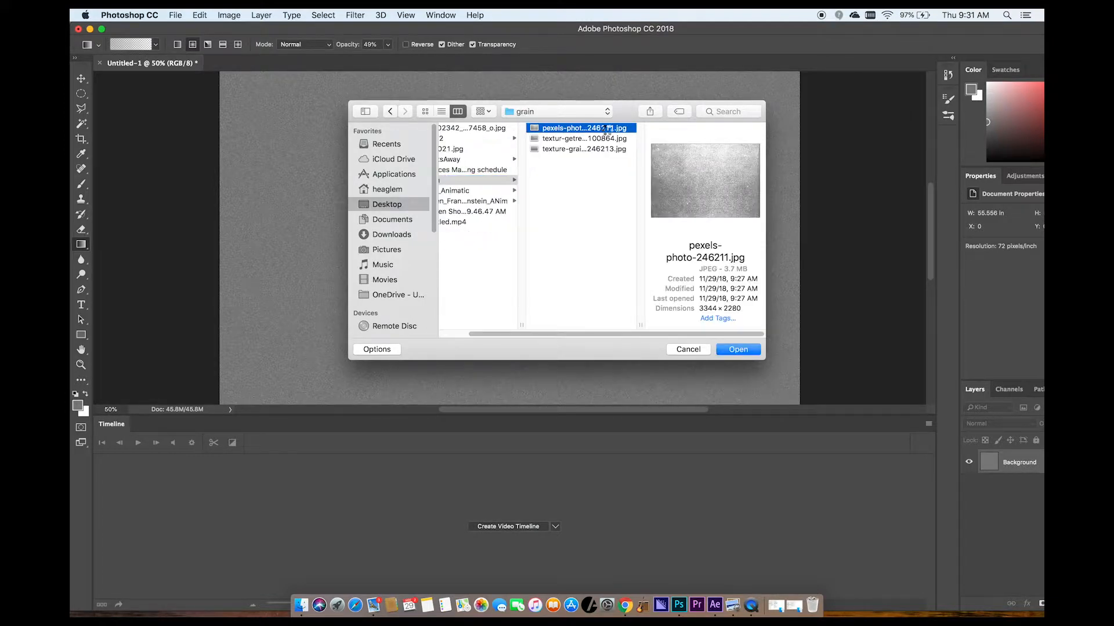
{"action": "double_click", "coordinate": [607, 128]}
Step: Examine the grain and specks across the reference texture photo at close range, and close the photo
{"action": "key", "text": "super+plus"}
{"action": "key", "text": "super+plus"}
{"action": "key", "text": "super+plus"}
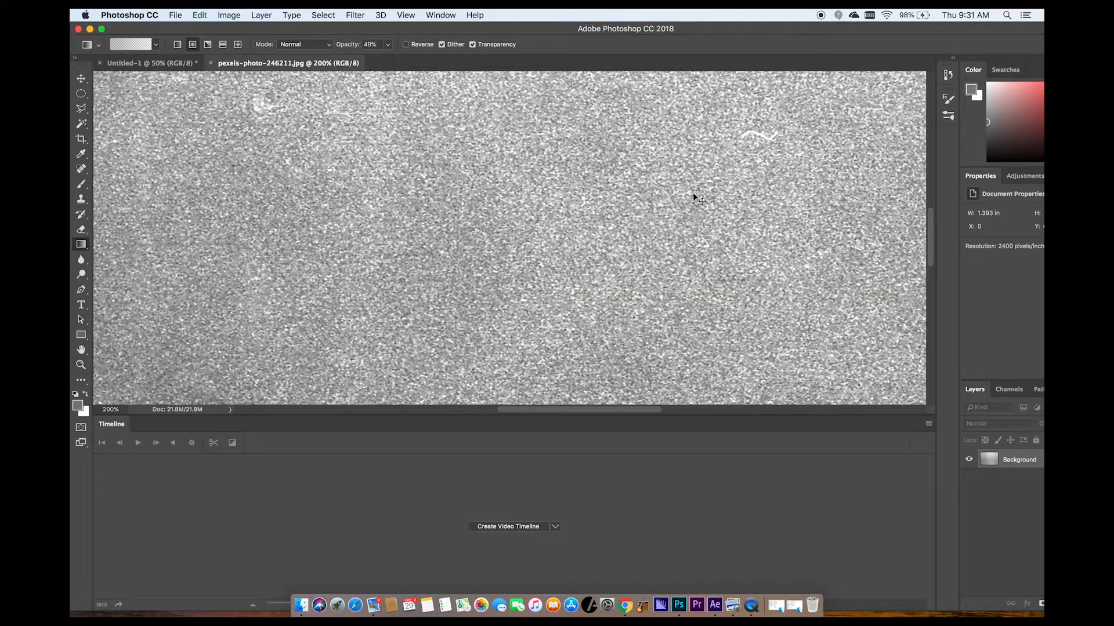
{"action": "key", "text": "super+minus"}
{"action": "left_click_drag", "start_coordinate": [691, 224], "coordinate": [465, 360]}
{"action": "left_click_drag", "start_coordinate": [517, 276], "coordinate": [726, 169]}
{"action": "left_click_drag", "start_coordinate": [429, 367], "coordinate": [520, 255]}
{"action": "left_click_drag", "start_coordinate": [563, 195], "coordinate": [532, 328]}
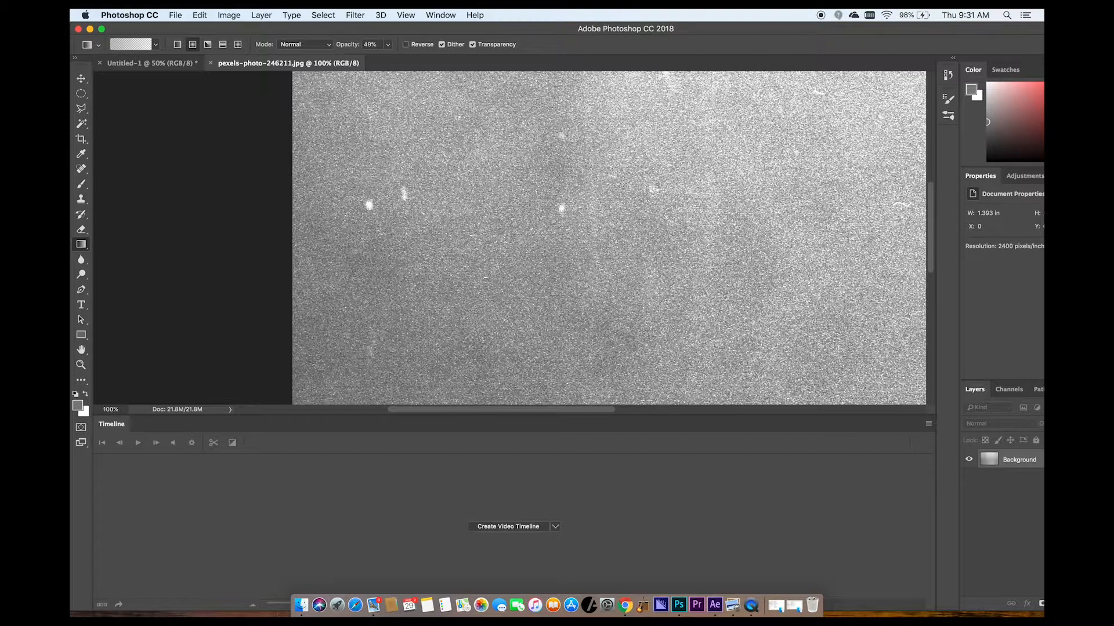
{"action": "key", "text": "super+w"}
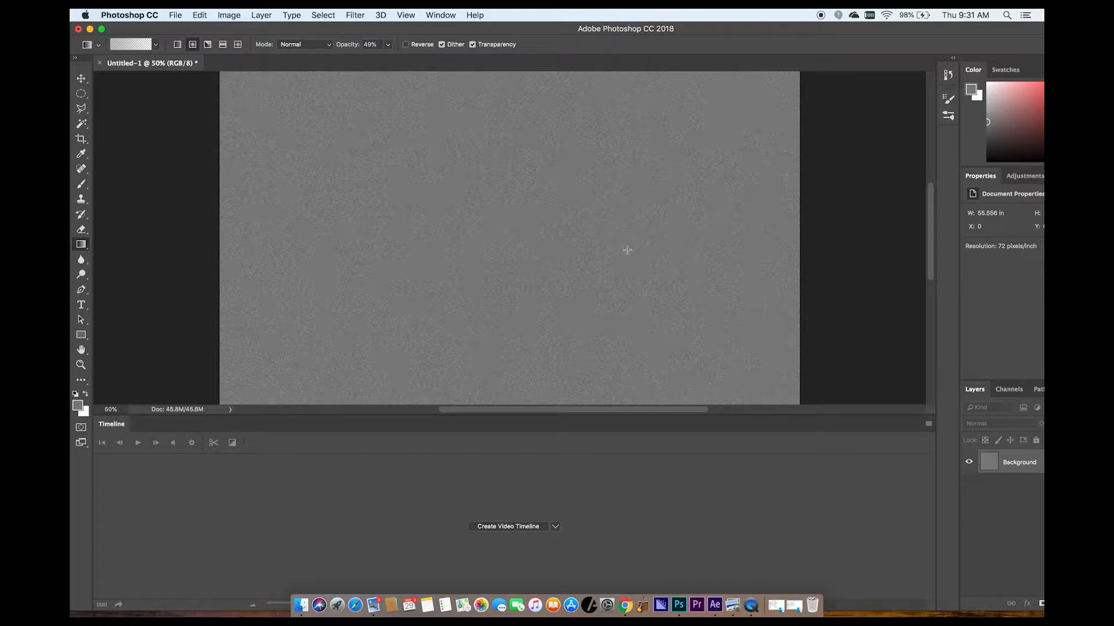
Step: Save the noise image in the grain folder as the JPEG grain4Kheagle.jpg at High quality 9 with the Baseline ("Standard") format
{"action": "key", "text": "super+s"}
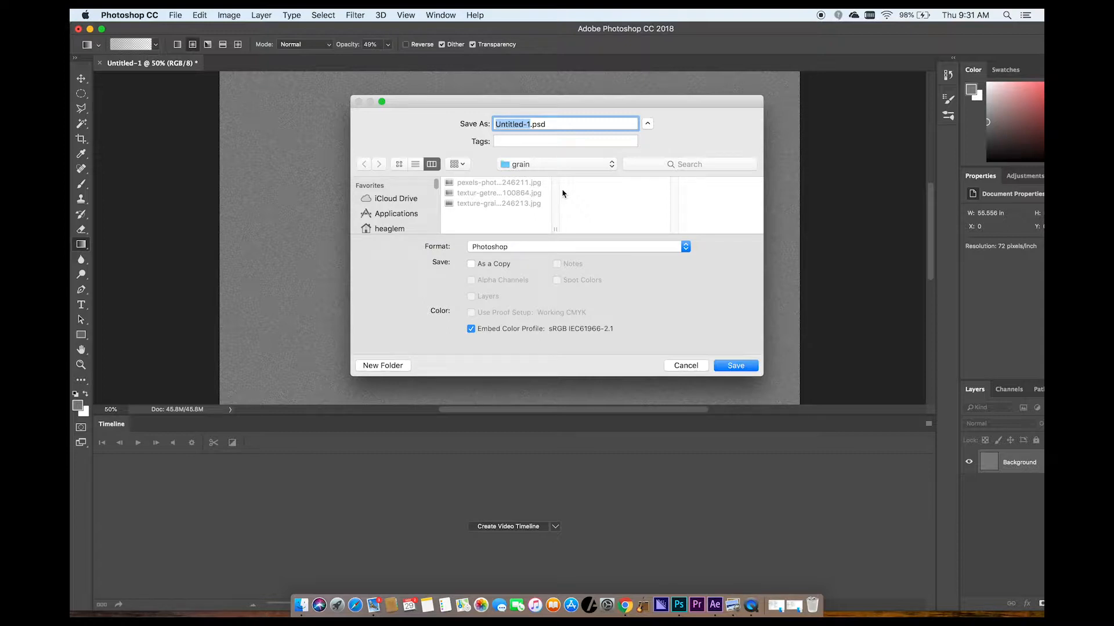
{"action": "type", "text": "grain4Kheagle"}
{"action": "left_click", "coordinate": [606, 247]}
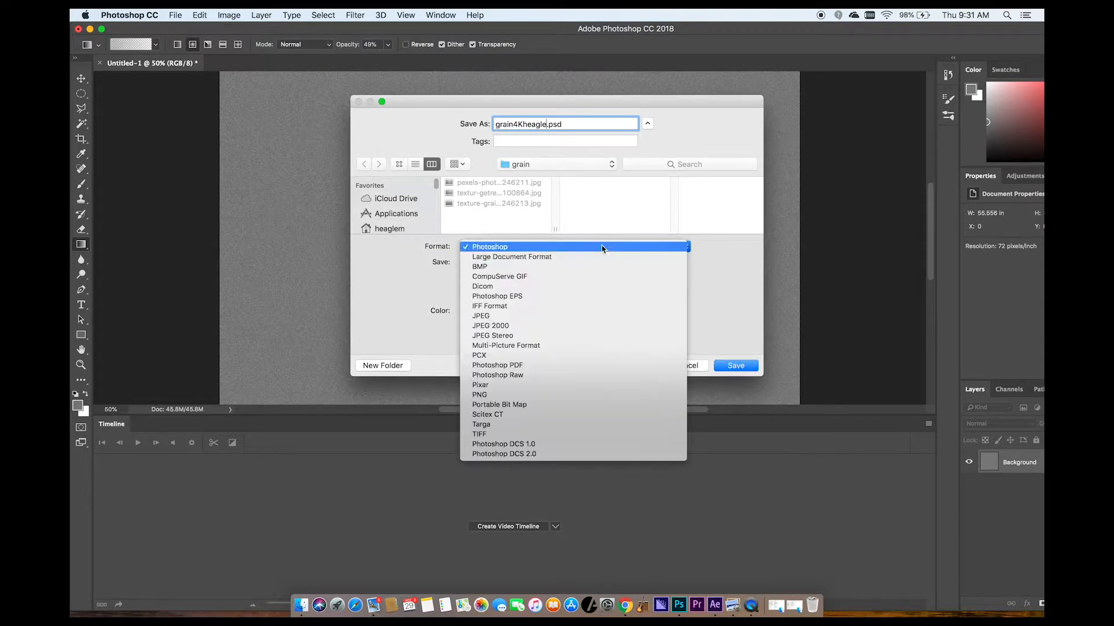
{"action": "left_click", "coordinate": [562, 316]}
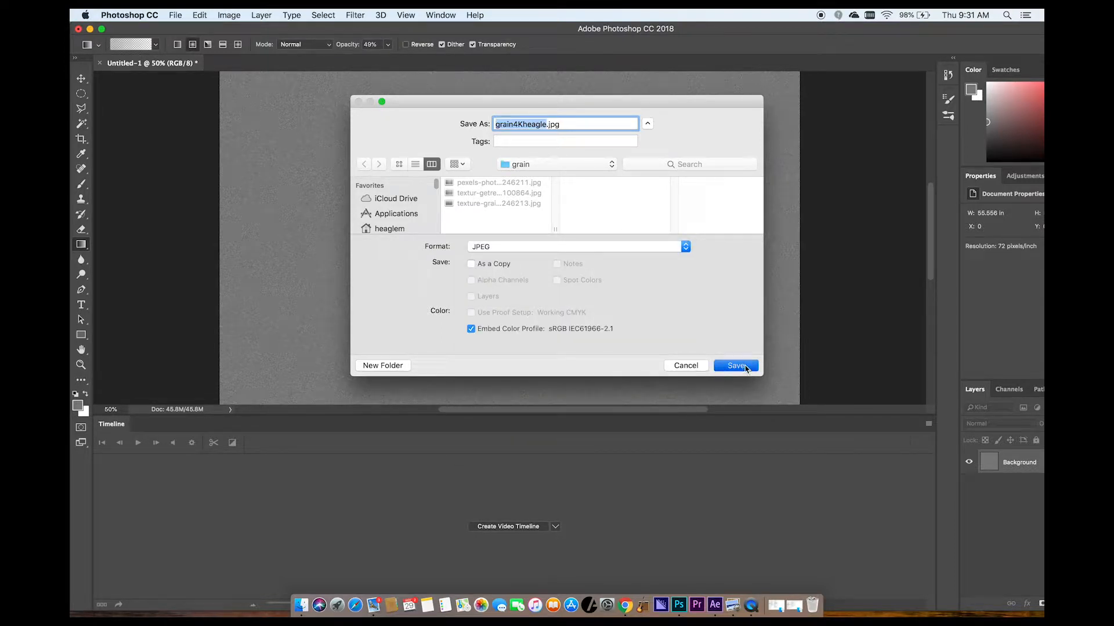
{"action": "left_click", "coordinate": [735, 365]}
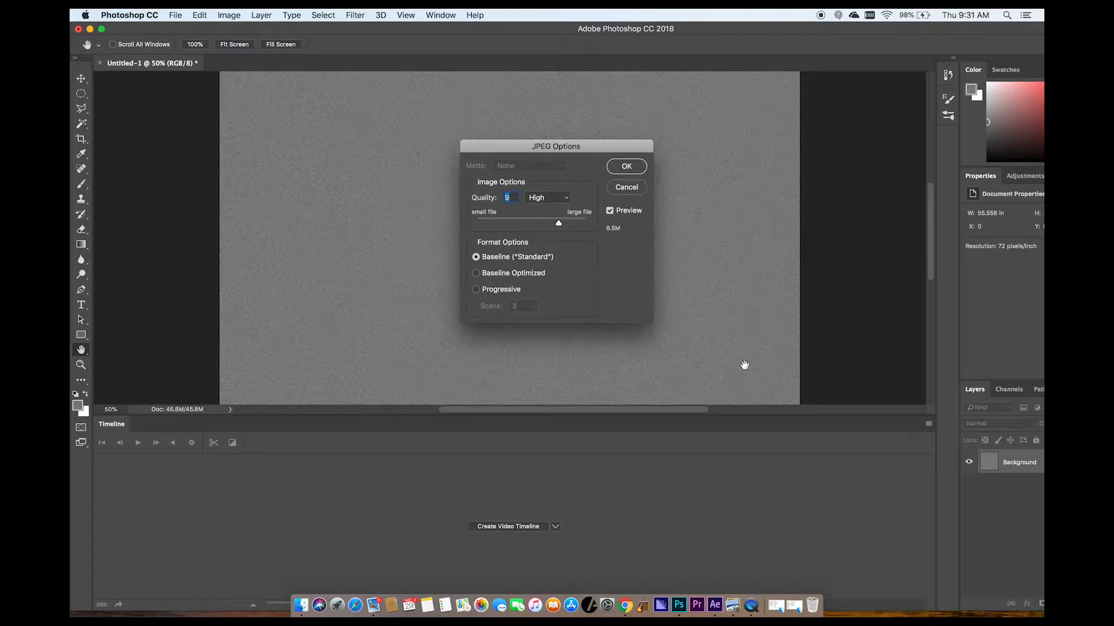
{"action": "left_click", "coordinate": [637, 165]}
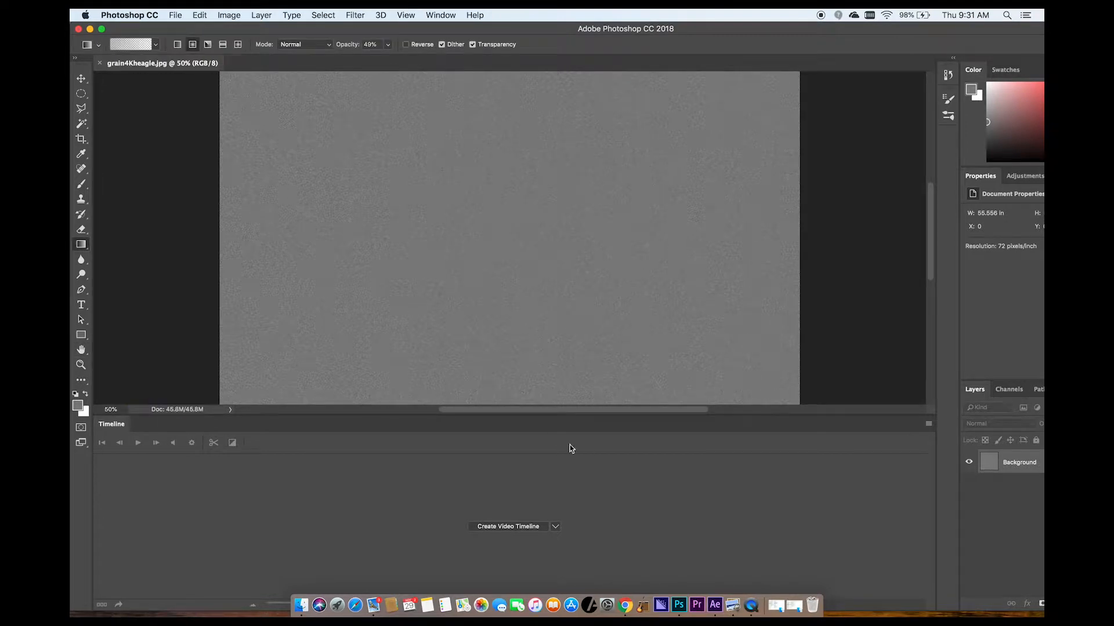
Step: Switch to After Effects and import grain4Kheagle.jpg from the Desktop's grain folder as footage
{"action": "left_click", "coordinate": [131, 13]}
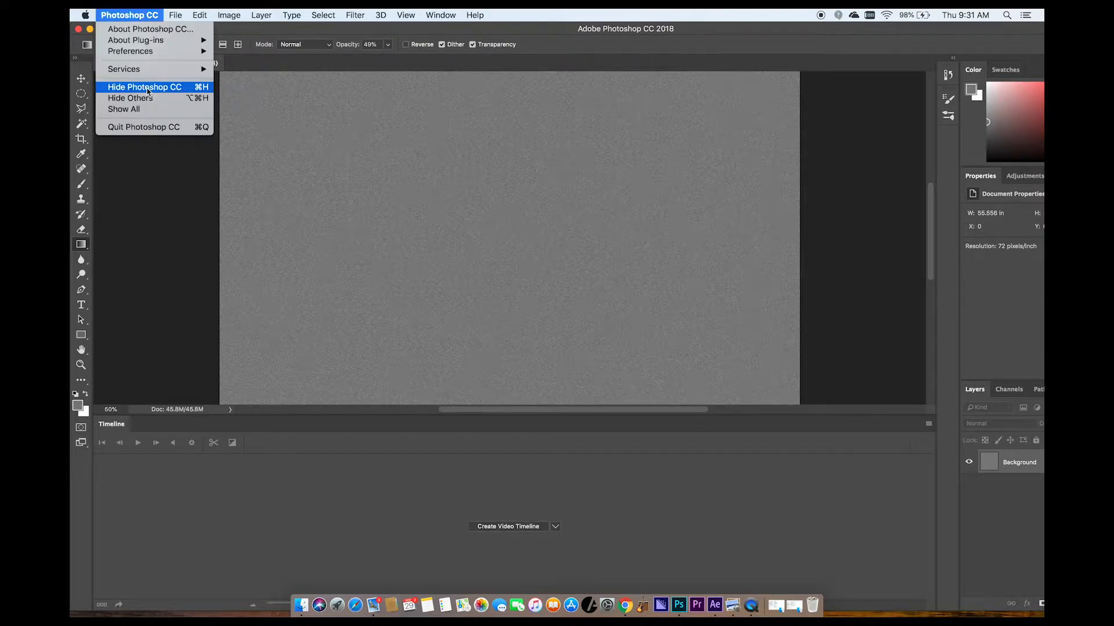
{"action": "key", "text": "Return"}
{"action": "left_click", "coordinate": [210, 286]}
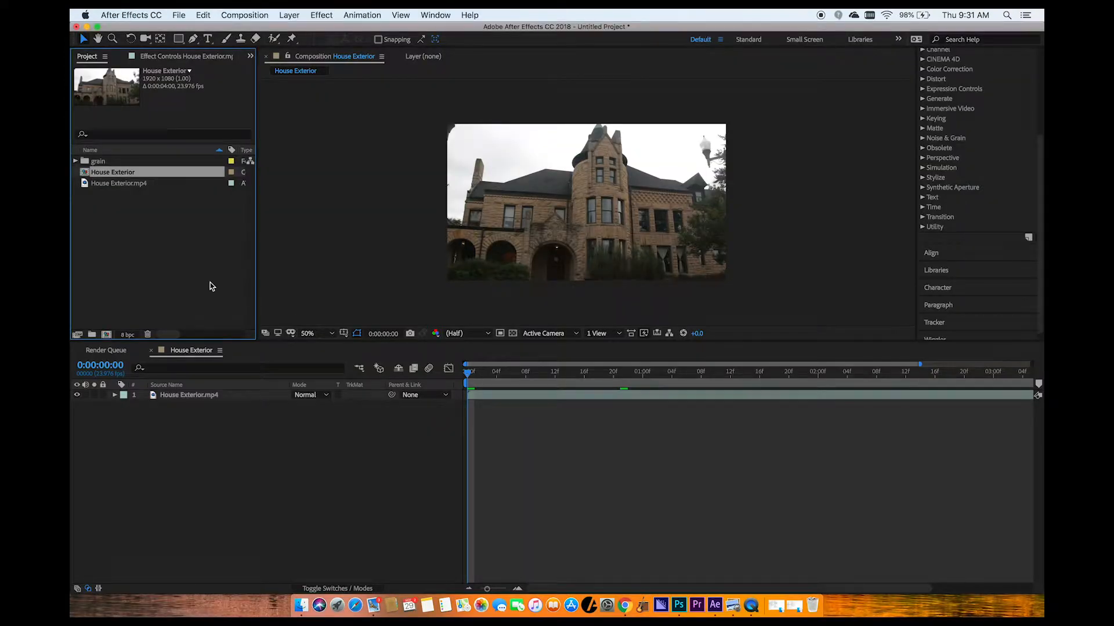
{"action": "double_click", "coordinate": [210, 284]}
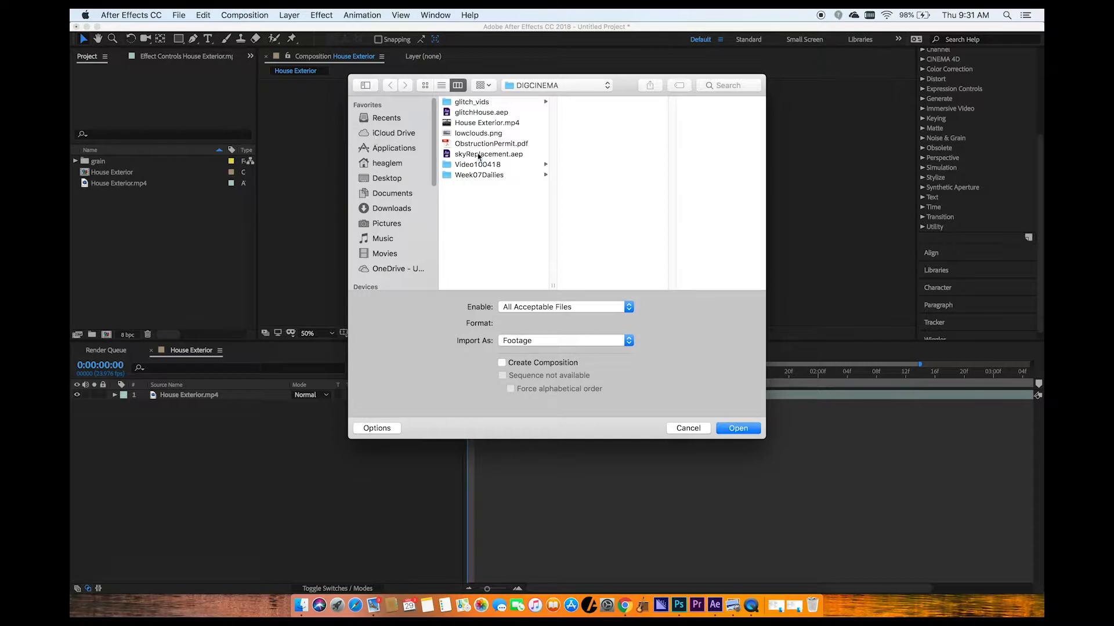
{"action": "left_click", "coordinate": [388, 179]}
{"action": "left_click", "coordinate": [462, 154]}
{"action": "left_click", "coordinate": [586, 103]}
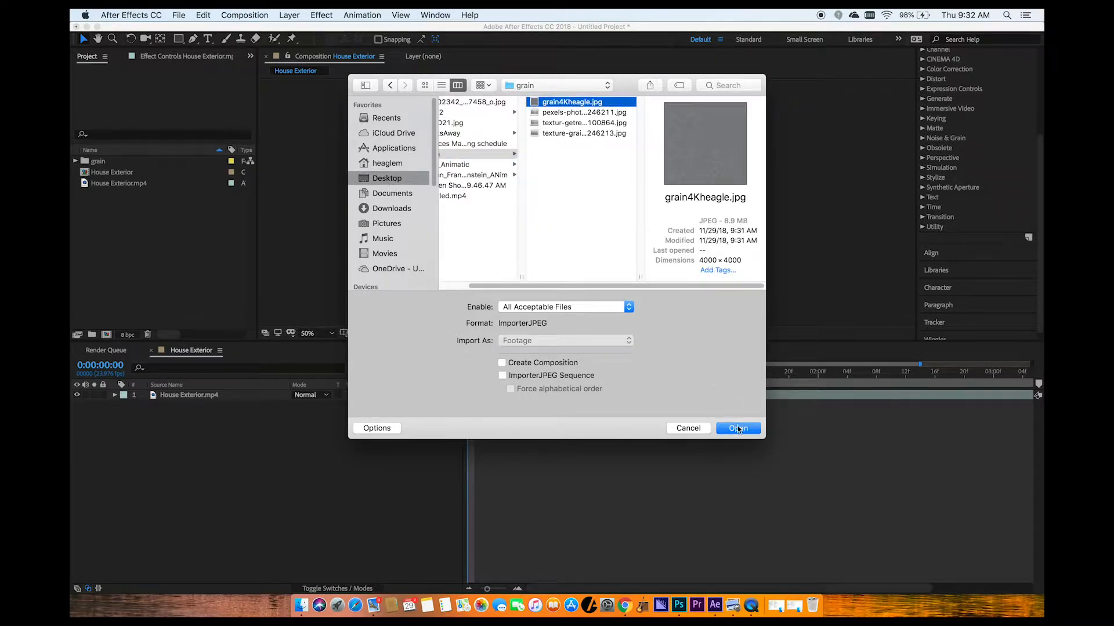
{"action": "left_click", "coordinate": [737, 429]}
Step: Add grain4Kheagle.jpg to the House Exterior composition above House Exterior.mp4 and shift it slightly down and to the right in the frame
{"action": "left_click_drag", "start_coordinate": [543, 390], "coordinate": [436, 406]}
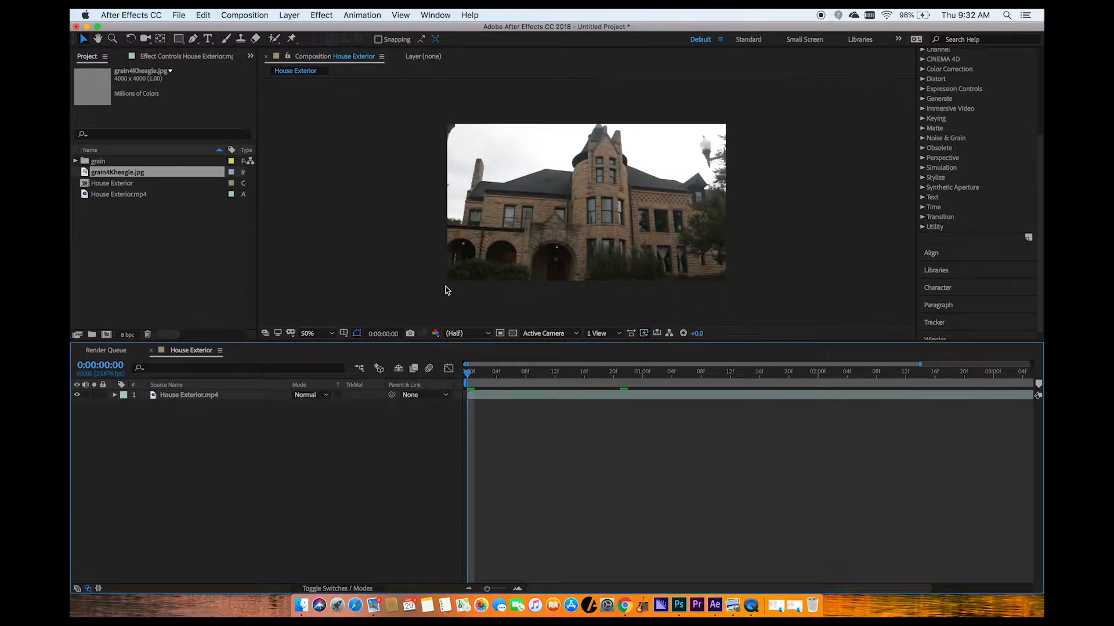
{"action": "left_click_drag", "start_coordinate": [86, 172], "coordinate": [170, 397]}
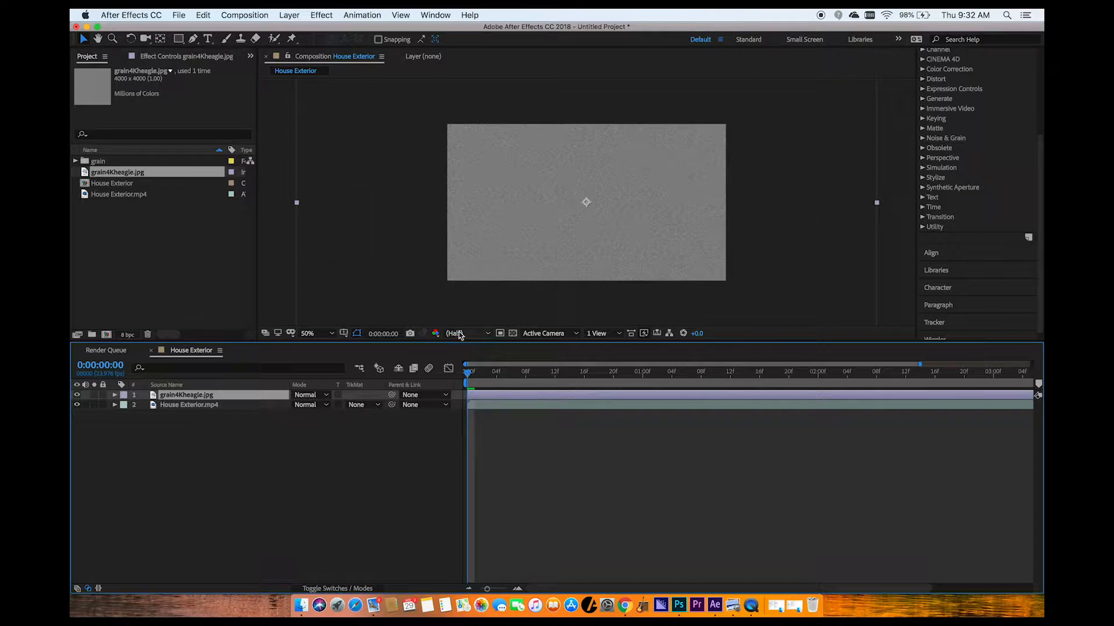
{"action": "mouse_move", "coordinate": [530, 260]}
{"action": "left_mouse_down"}
{"action": "mouse_move", "coordinate": [544, 264]}
{"action": "mouse_move", "coordinate": [521, 262]}
{"action": "mouse_move", "coordinate": [533, 260]}
{"action": "left_mouse_up"}
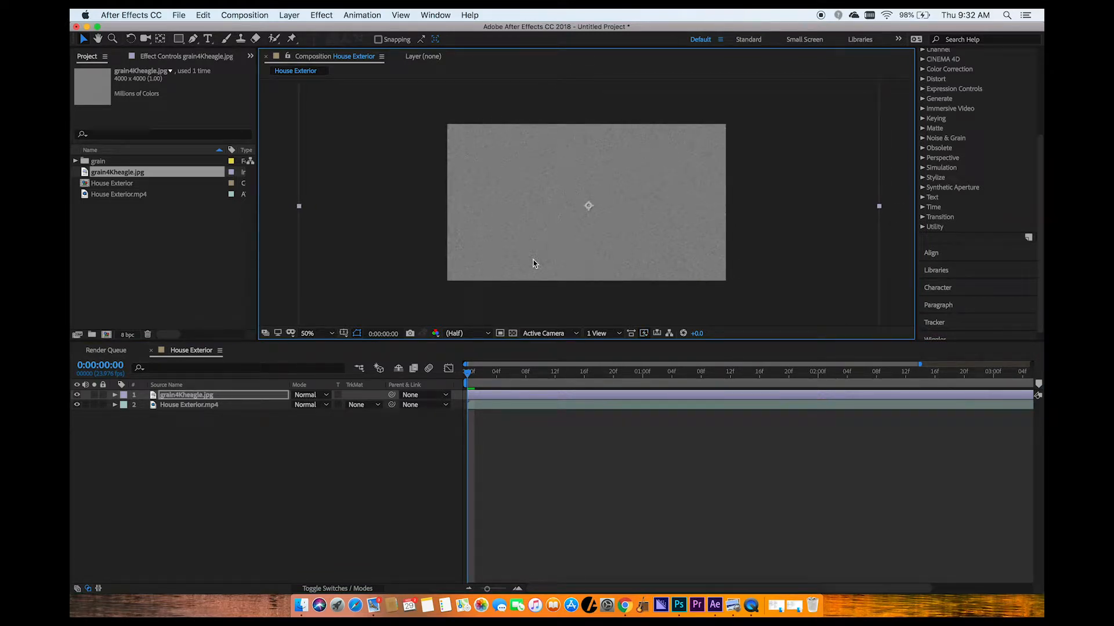
{"action": "scroll", "coordinate": [533, 259], "scroll_direction": "up", "scroll_amount": 6}
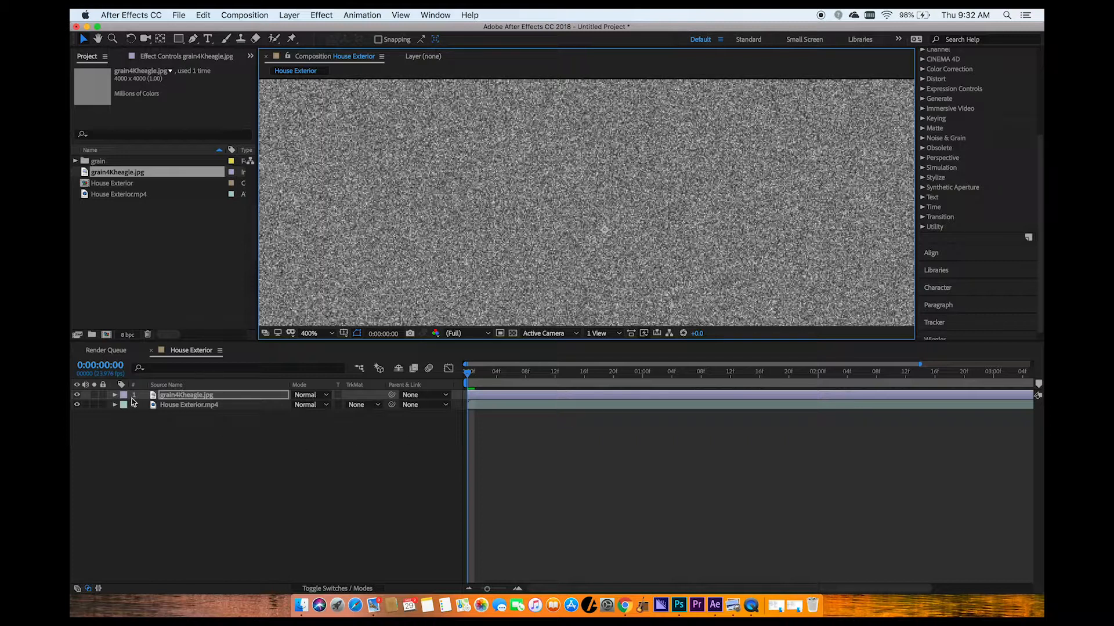
Step: Set a Position keyframe on the grain4Kheagle.jpg layer at 0:00:00:00
{"action": "left_click", "coordinate": [179, 404]}
{"action": "left_click", "coordinate": [182, 396]}
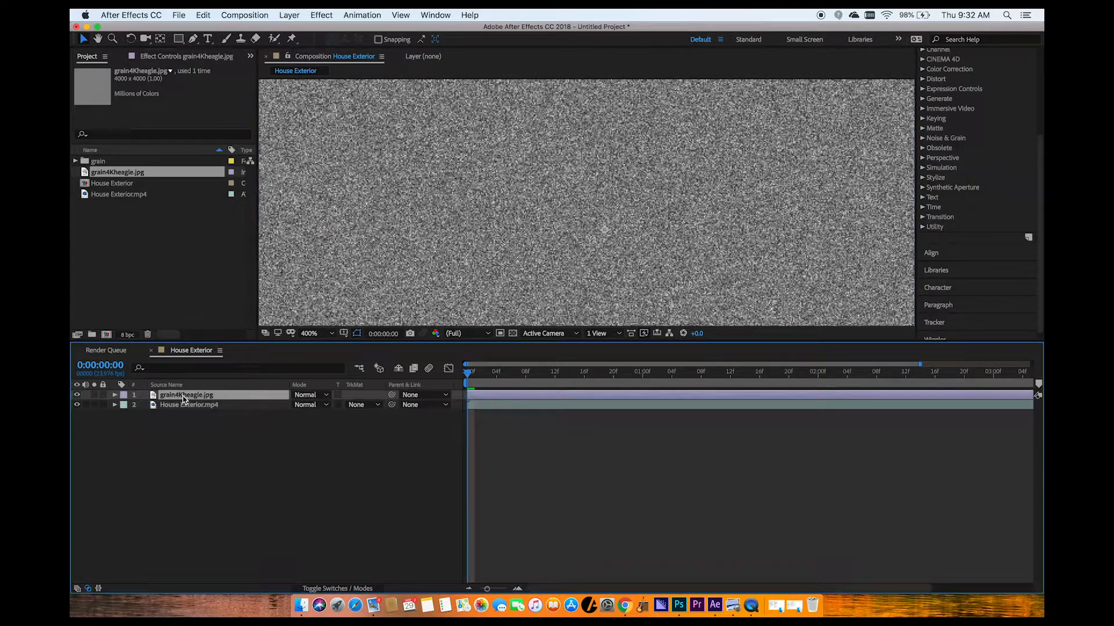
{"action": "key", "text": "p"}
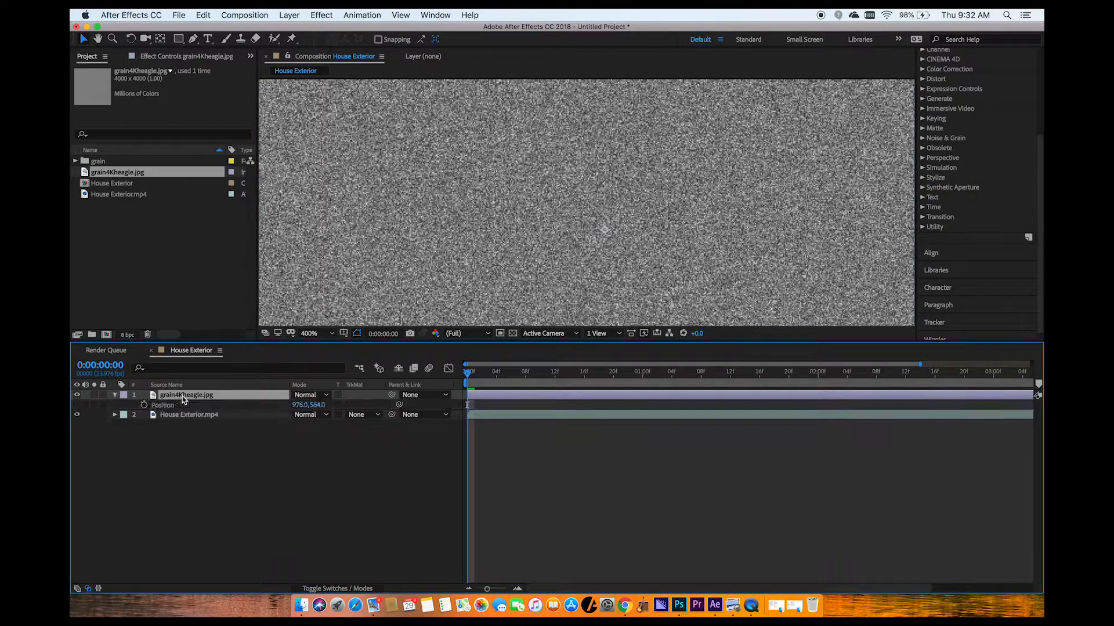
{"action": "left_click", "coordinate": [152, 406]}
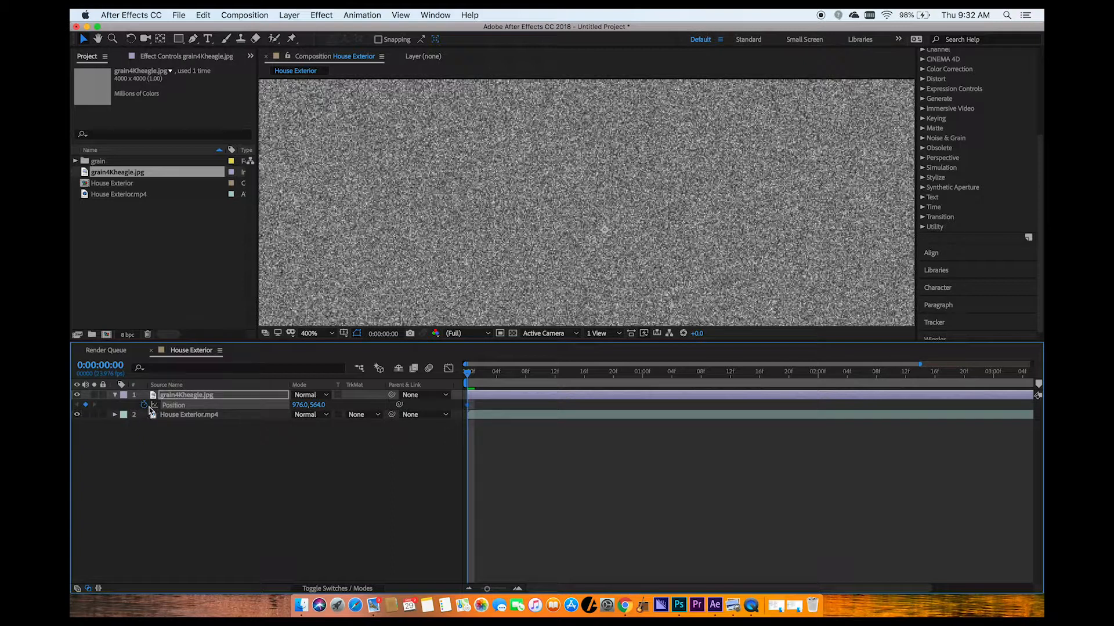
Step: Try the expression wiggle(400,24) on the grain4Kheagle.jpg layer's Position and preview the motion
{"action": "left_click", "coordinate": [144, 404], "text": "alt"}
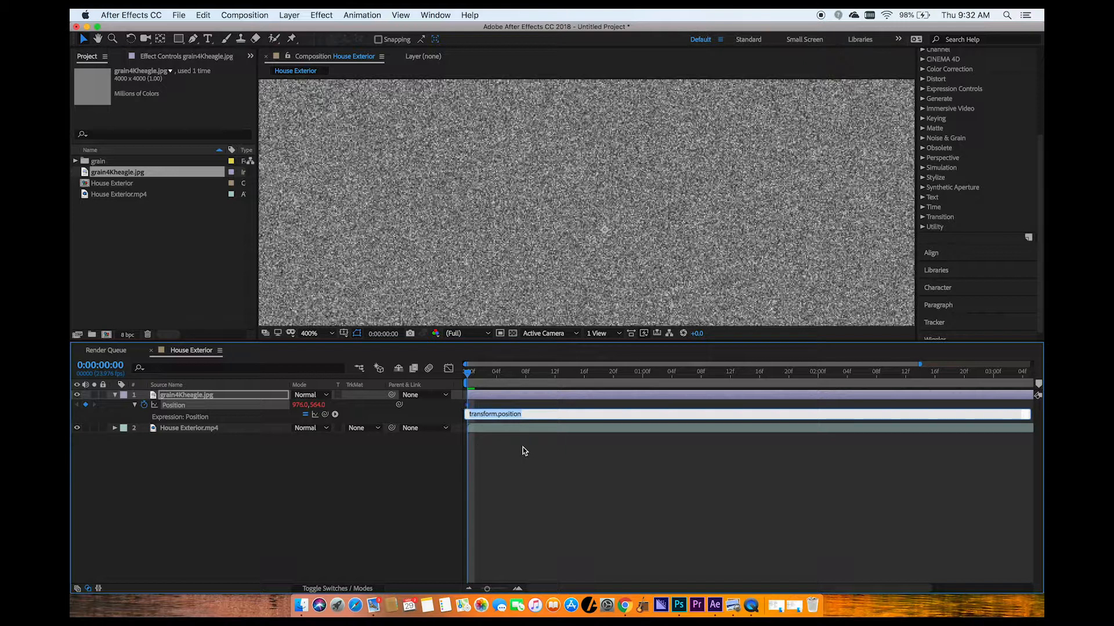
{"action": "type", "text": "wiggle(400,24"}
{"action": "key", "text": "KP_Enter"}
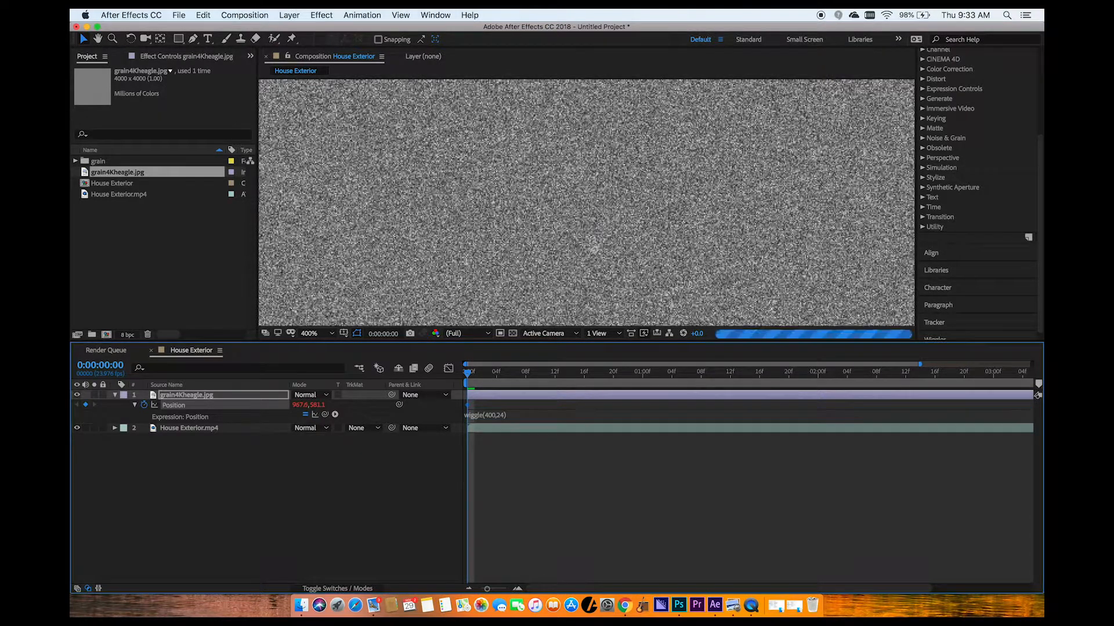
{"action": "key", "text": "space"}
{"action": "left_click_drag", "start_coordinate": [512, 378], "coordinate": [626, 384]}
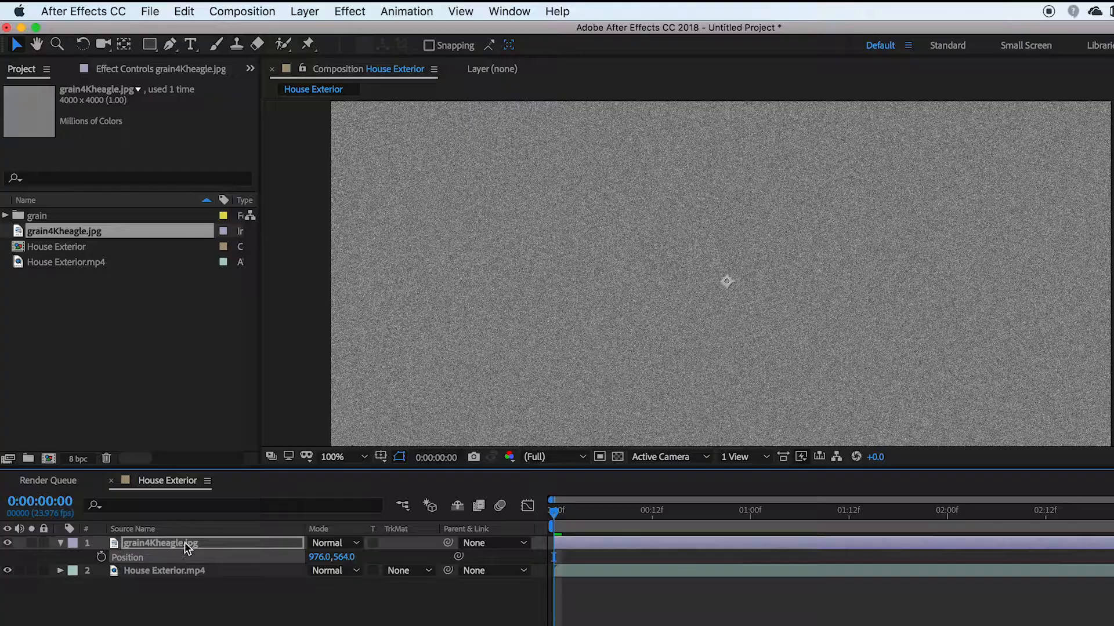
Step: Add the expression wiggle(24,1000) to the Position of the grain4Kheagle.jpg layer
{"action": "left_click", "coordinate": [185, 544]}
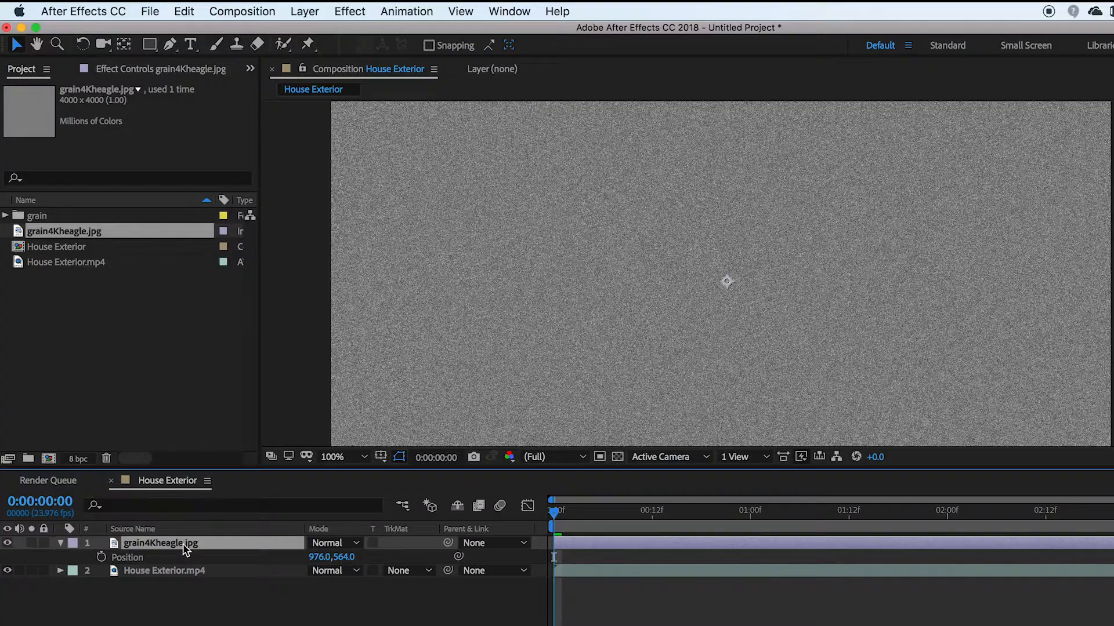
{"action": "key", "text": "p"}
{"action": "key", "text": "p"}
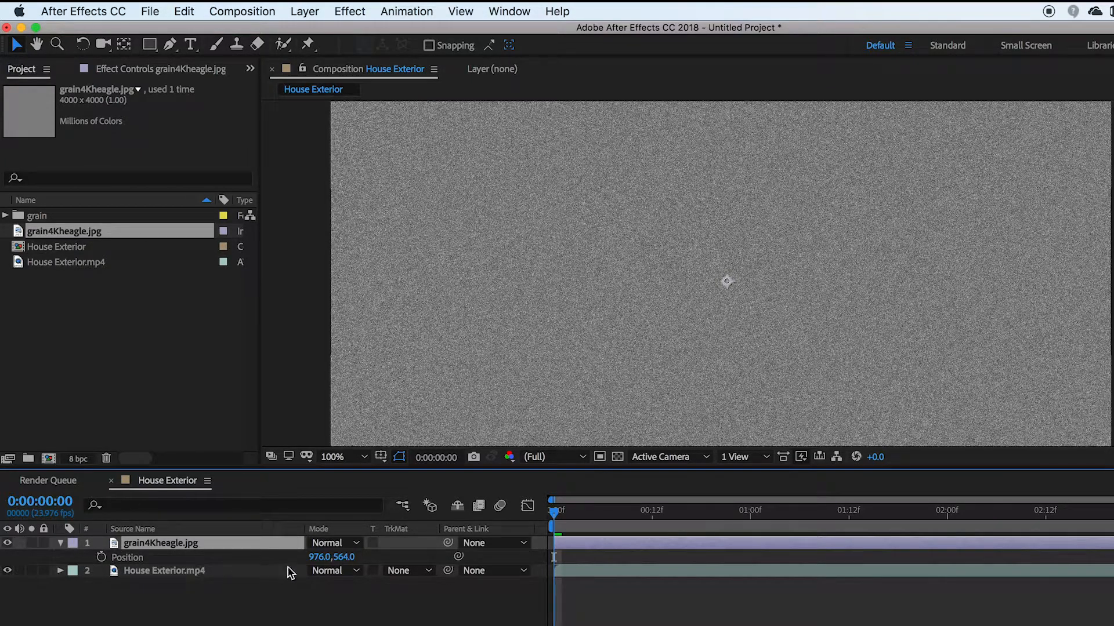
{"action": "left_click", "coordinate": [102, 558], "text": "alt"}
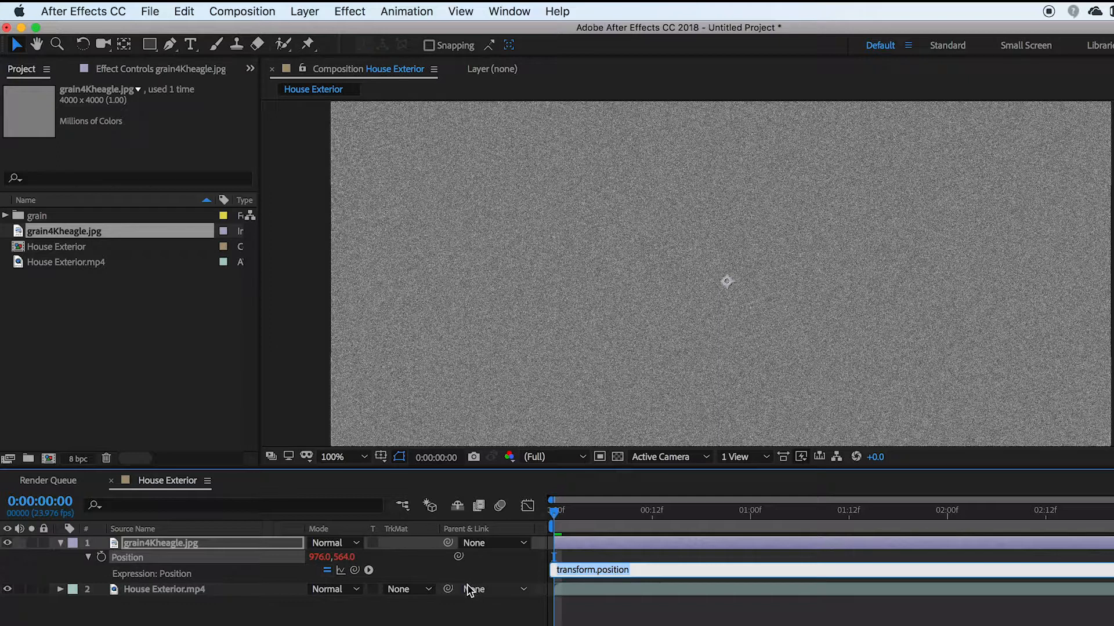
{"action": "type", "text": "wiggle"}
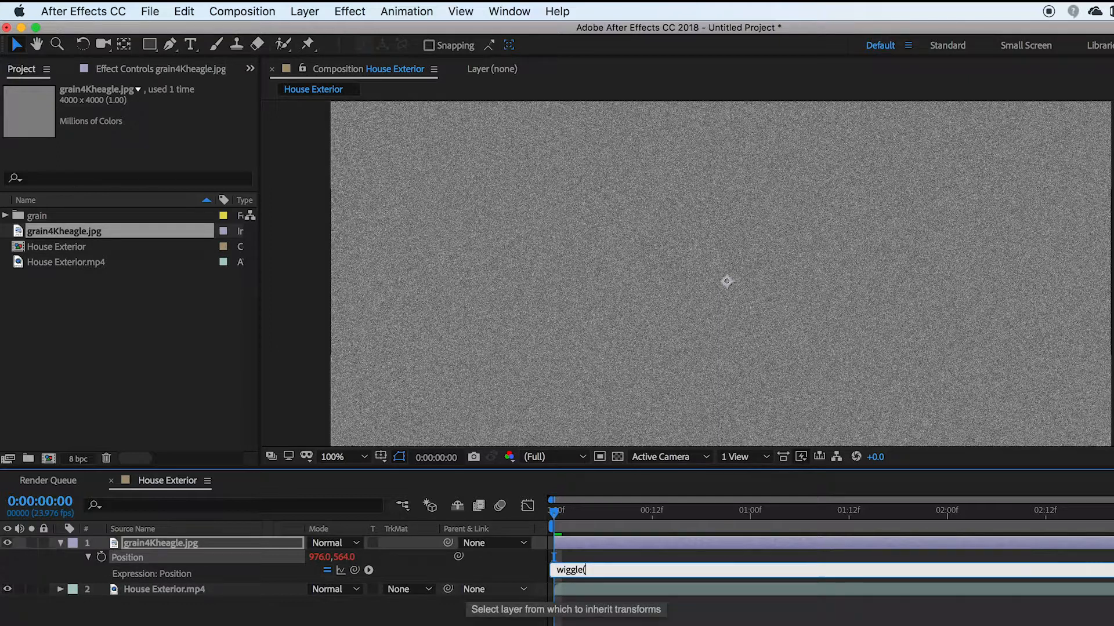
{"action": "type", "text": "(24"}
{"action": "type", "text": ",1000"}
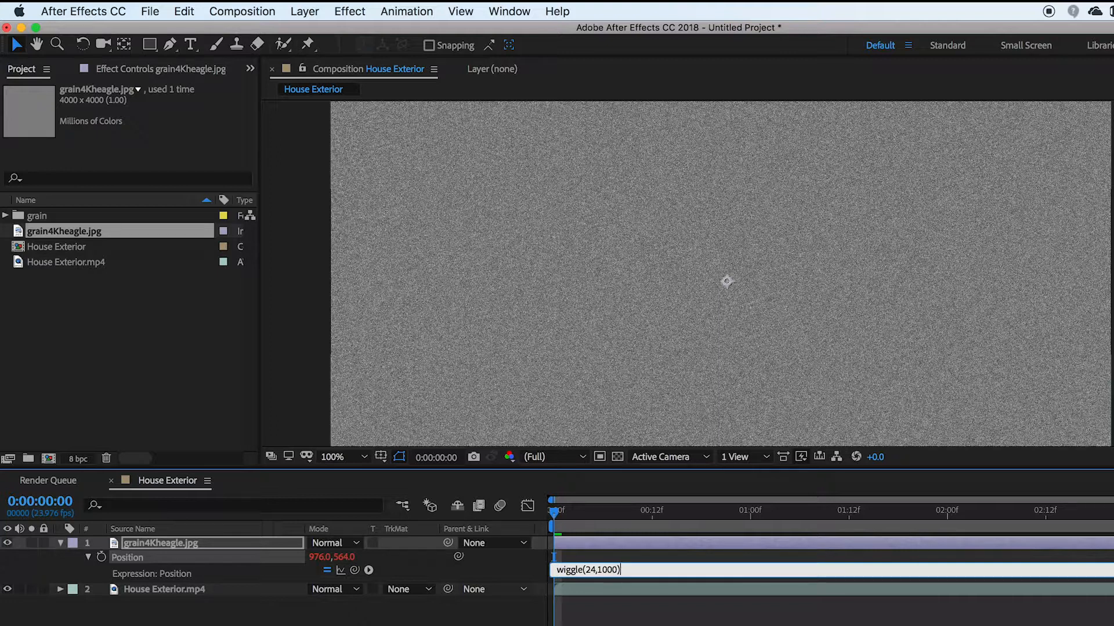
{"action": "key", "text": "KP_Enter"}
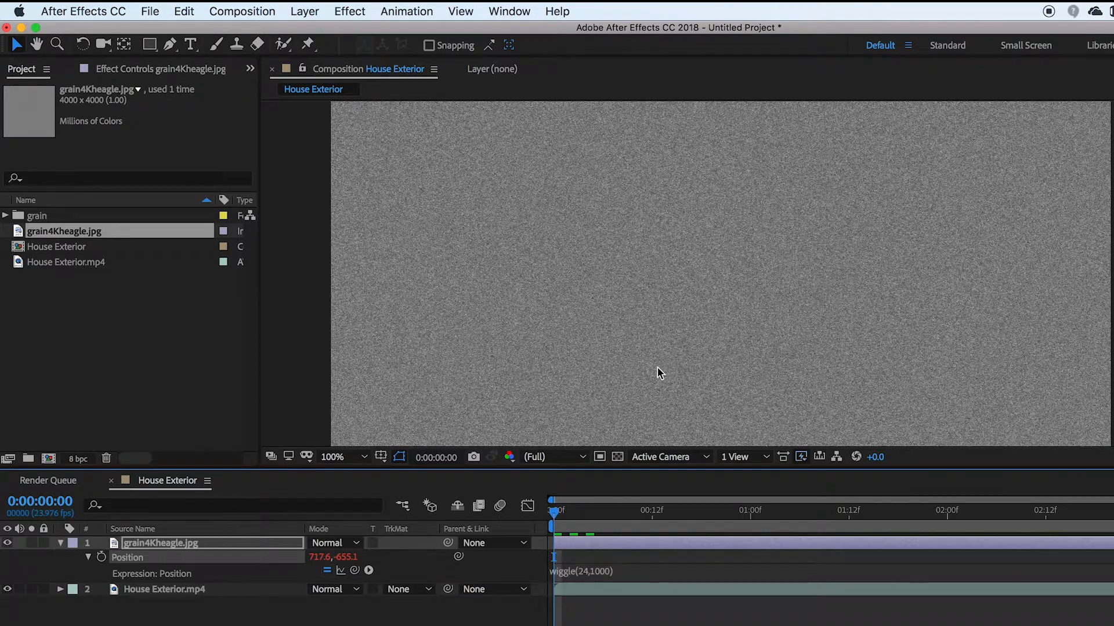
Step: Preview the wiggling grain animation in the House Exterior composition and return to 0:00:00:00
{"action": "scroll", "coordinate": [659, 363], "scroll_direction": "down", "scroll_amount": 1}
{"action": "scroll", "coordinate": [648, 384], "scroll_direction": "down", "scroll_amount": 1}
{"action": "left_click_drag", "start_coordinate": [569, 513], "coordinate": [596, 515]}
{"action": "scroll", "coordinate": [743, 335], "scroll_direction": "up", "scroll_amount": 1}
{"action": "scroll", "coordinate": [737, 354], "scroll_direction": "up", "scroll_amount": 1}
{"action": "left_click", "coordinate": [646, 612]}
{"action": "key", "text": "space"}
{"action": "key", "text": "space"}
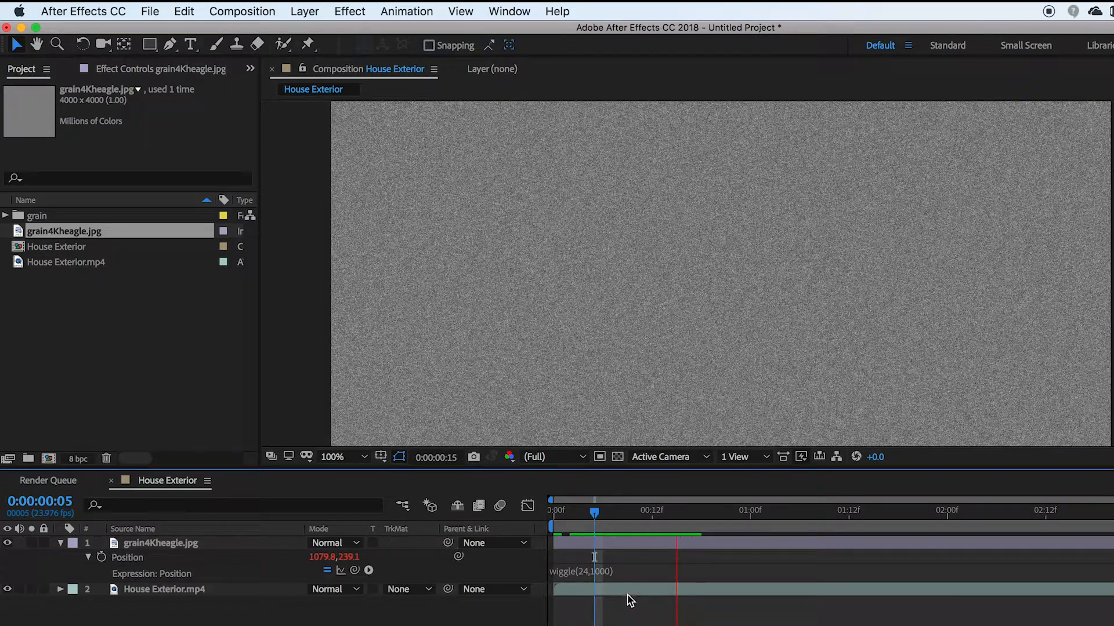
{"action": "left_click_drag", "start_coordinate": [638, 517], "coordinate": [492, 528]}
{"action": "scroll", "coordinate": [574, 281], "scroll_direction": "down", "scroll_amount": 4}
{"action": "scroll", "coordinate": [557, 313], "scroll_direction": "up", "scroll_amount": 2}
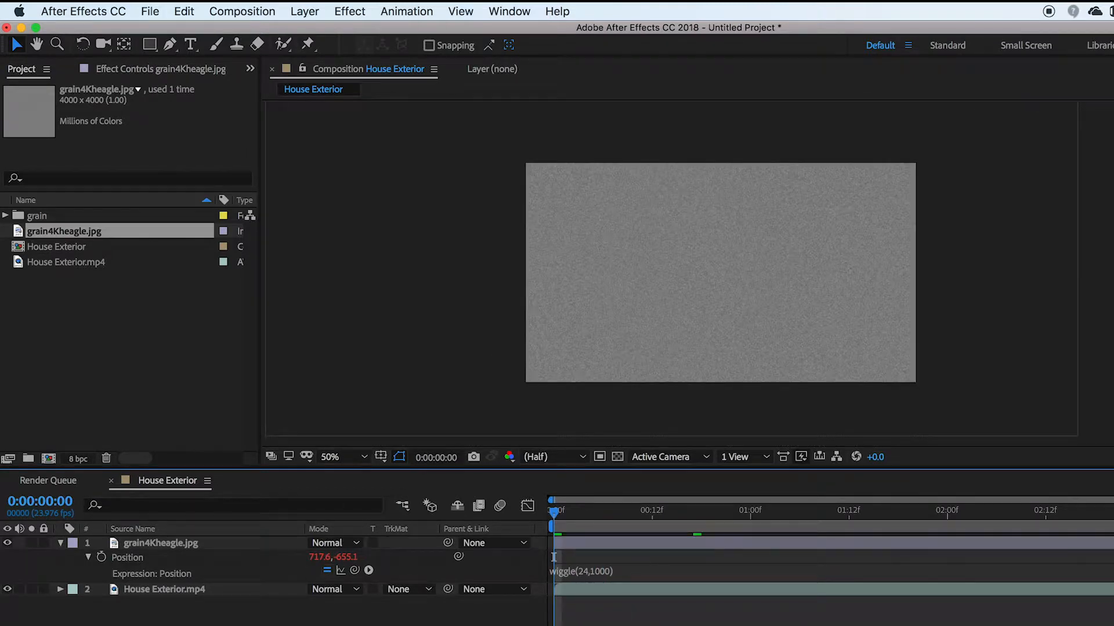
Step: Set the blending mode of the grain4Kheagle.jpg layer to Overlay
{"action": "key", "text": "F4"}
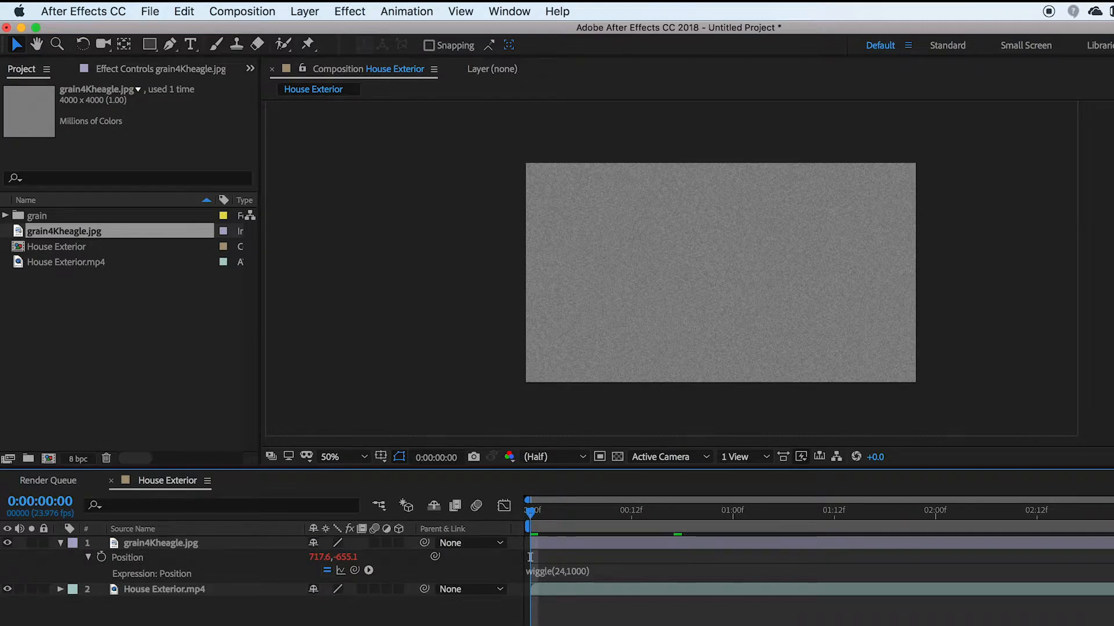
{"action": "key", "text": "F4"}
{"action": "left_click", "coordinate": [321, 541]}
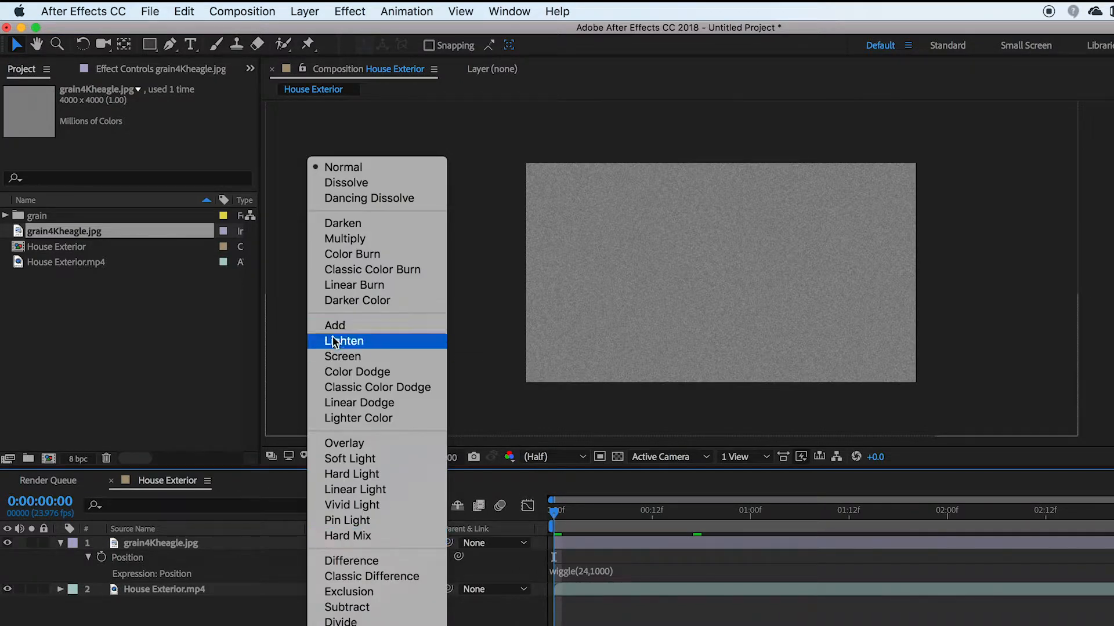
{"action": "left_click", "coordinate": [355, 444]}
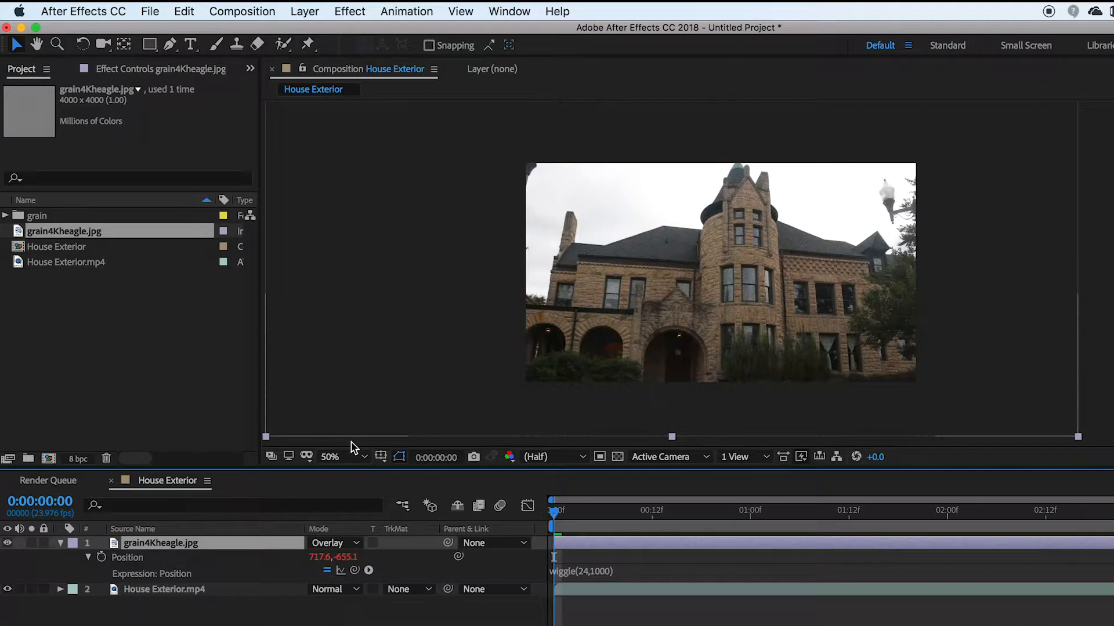
Step: Play back the overlaid grain up close on the house footage and stop at 0:00:00:15
{"action": "key", "text": "slash"}
{"action": "key", "text": "period"}
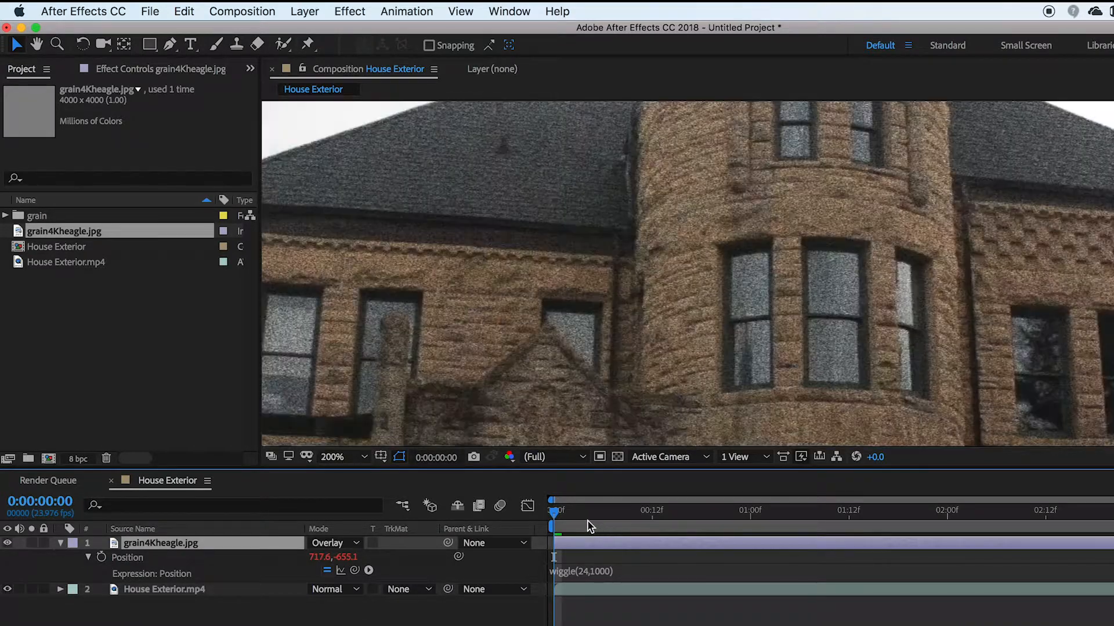
{"action": "key", "text": "space"}
{"action": "key", "text": "space"}
{"action": "left_click_drag", "start_coordinate": [621, 517], "coordinate": [676, 548]}
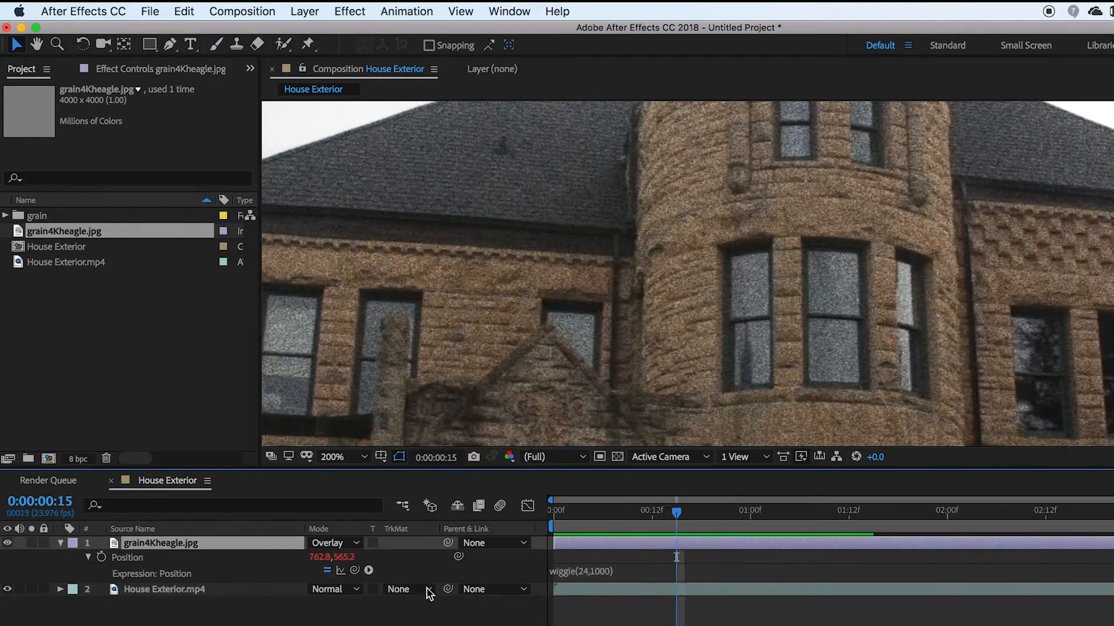
Step: Lower the grain4Kheagle.jpg layer's opacity to 49% and preview the softer grain over the house
{"action": "key", "text": "t"}
{"action": "left_click_drag", "start_coordinate": [318, 561], "coordinate": [290, 577]}
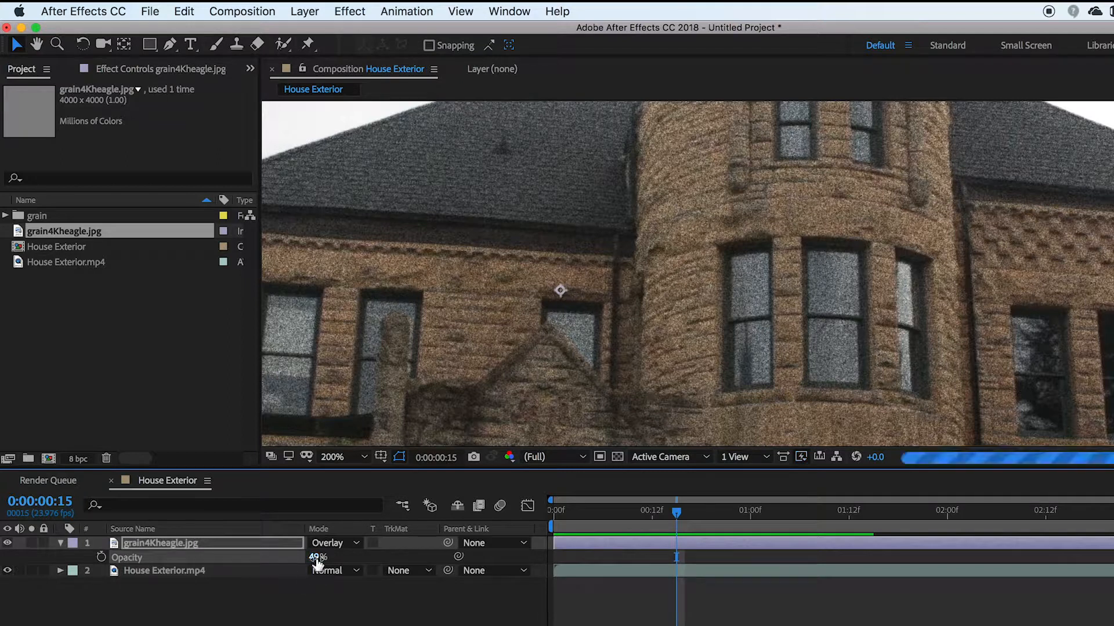
{"action": "left_click_drag", "start_coordinate": [586, 512], "coordinate": [607, 518]}
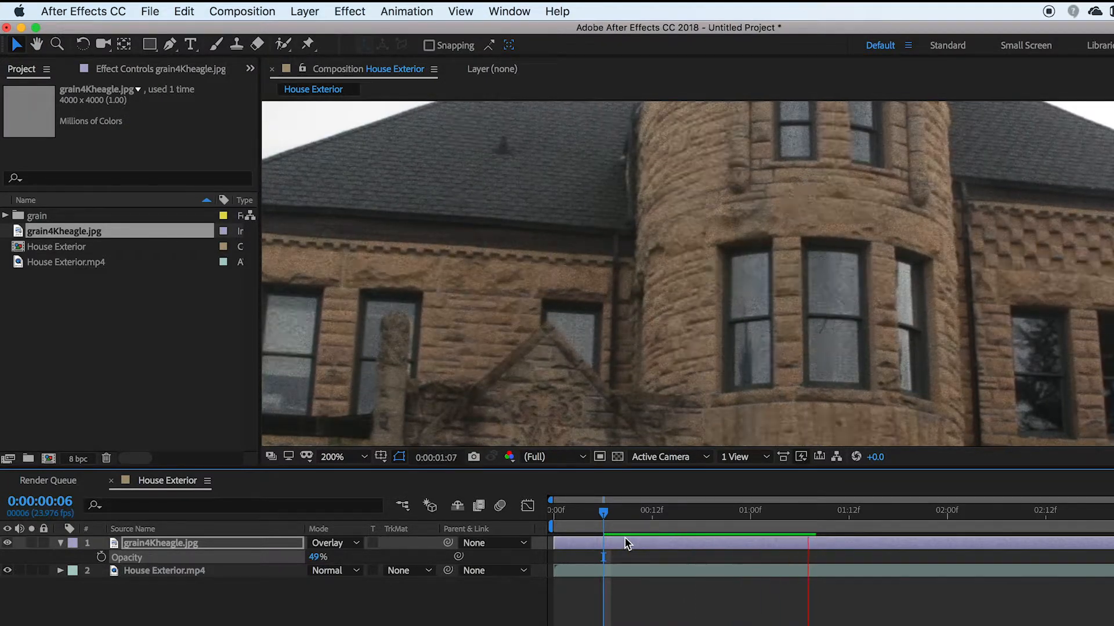
{"action": "key", "text": "space"}
{"action": "left_click_drag", "start_coordinate": [611, 513], "coordinate": [553, 512]}
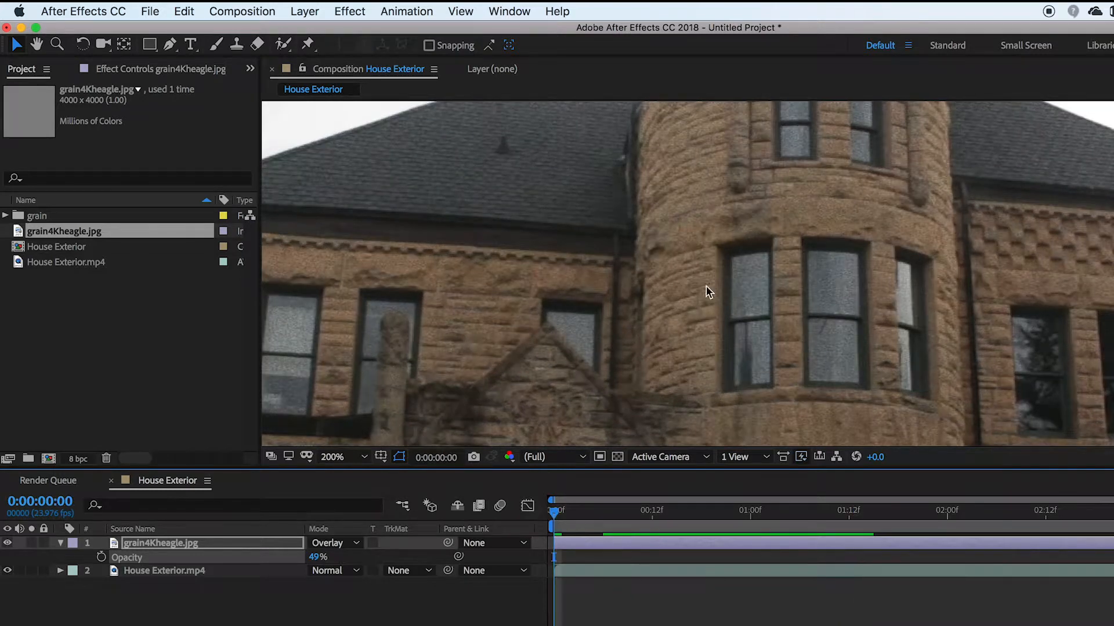
{"action": "scroll", "coordinate": [686, 330], "scroll_direction": "down", "scroll_amount": 4}
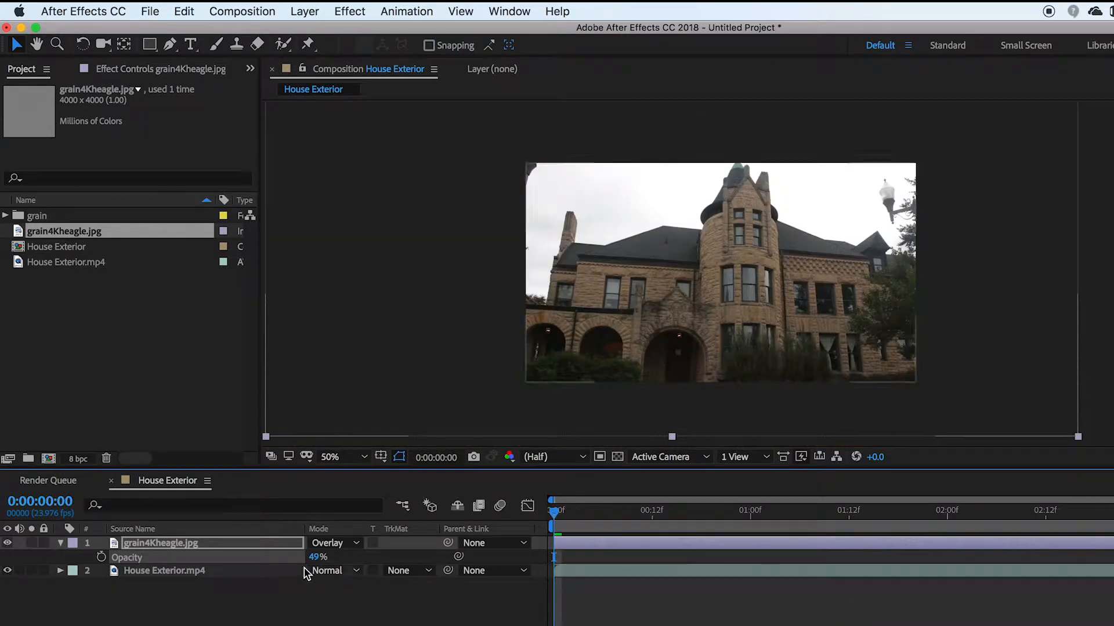
Step: Set the grain4Kheagle.jpg layer's opacity to 70% and check the grain across the first frames of the footage
{"action": "left_click", "coordinate": [318, 556]}
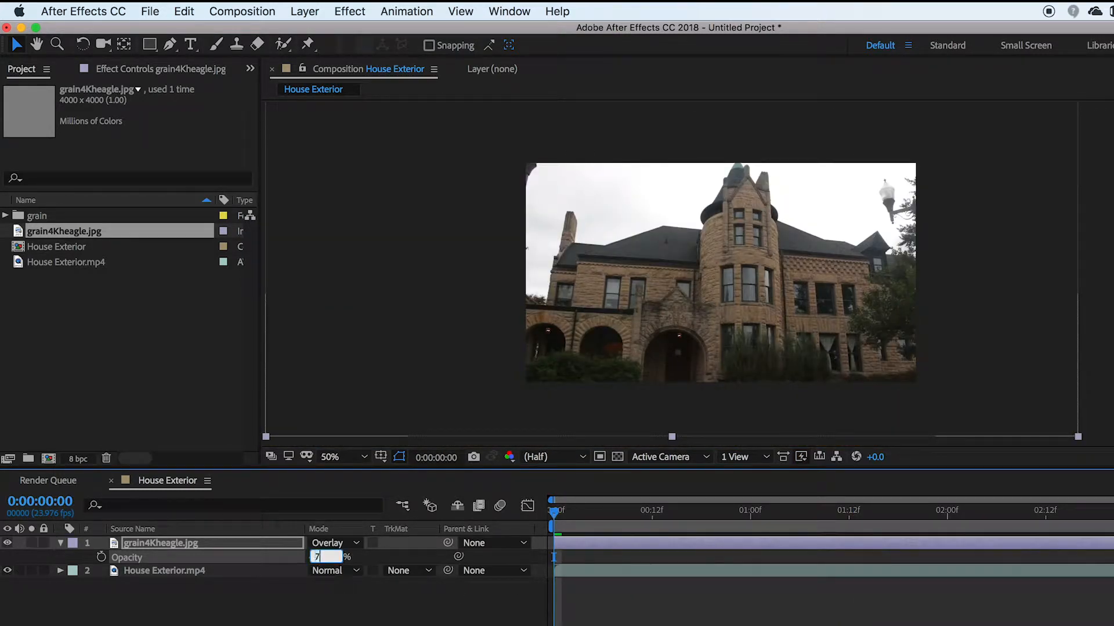
{"action": "type", "text": "70"}
{"action": "key", "text": "Return"}
{"action": "left_click_drag", "start_coordinate": [556, 513], "coordinate": [661, 522]}
{"action": "scroll", "coordinate": [733, 410], "scroll_direction": "up", "scroll_amount": 2}
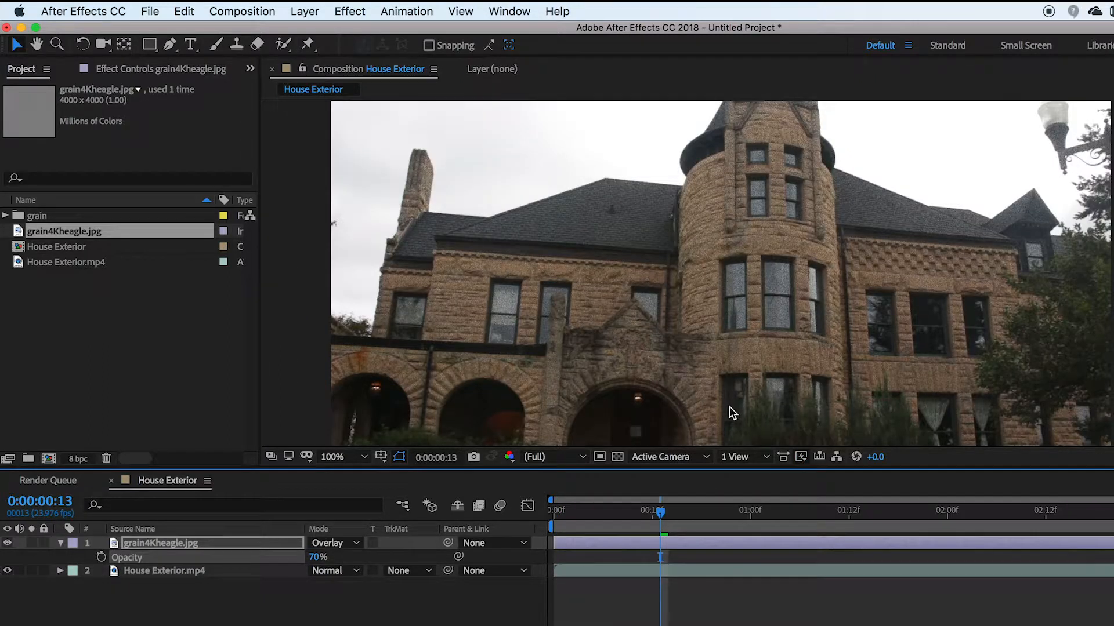
{"action": "scroll", "coordinate": [733, 412], "scroll_direction": "down", "scroll_amount": 2}
{"action": "left_click_drag", "start_coordinate": [663, 518], "coordinate": [539, 530]}
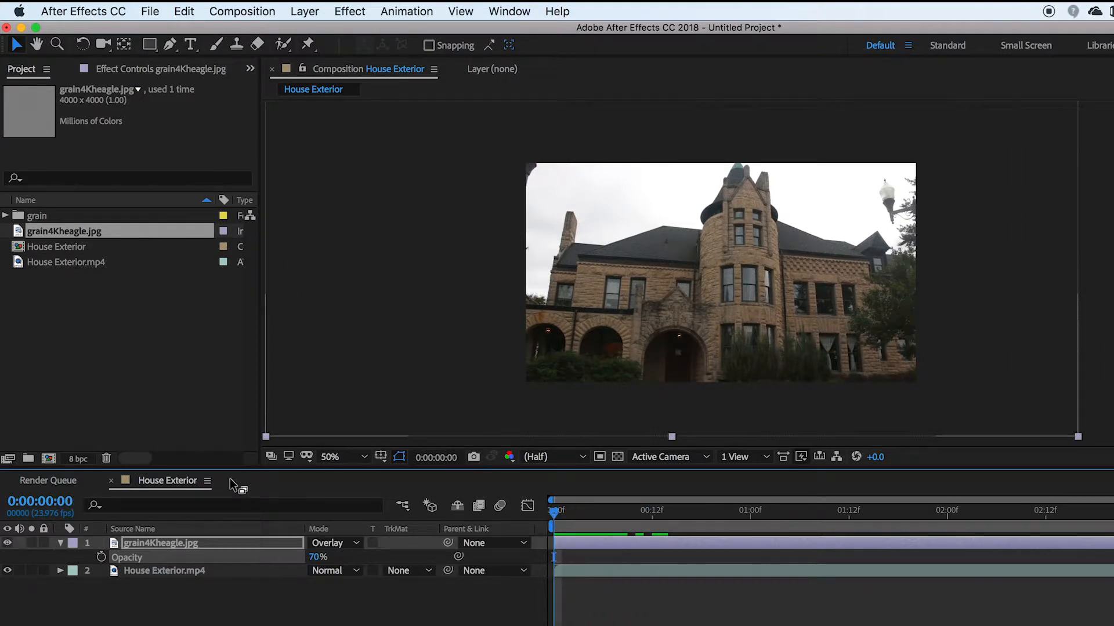
Step: Replace the source of the grain4Kheagle.jpg layer with pexels-photo-246211.jpg from the grain folder and view it at 0:00:01:00
{"action": "left_click", "coordinate": [69, 313]}
{"action": "left_click", "coordinate": [7, 216]}
{"action": "left_click", "coordinate": [61, 233]}
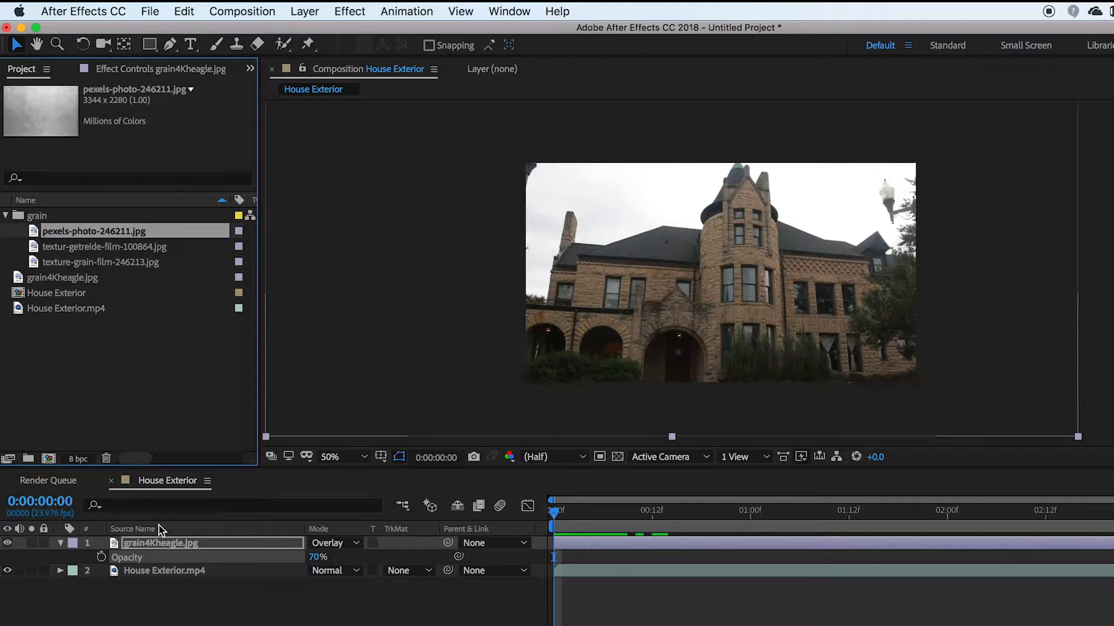
{"action": "left_click_drag", "start_coordinate": [32, 235], "coordinate": [153, 548]}
{"action": "left_click_drag", "start_coordinate": [659, 524], "coordinate": [752, 542]}
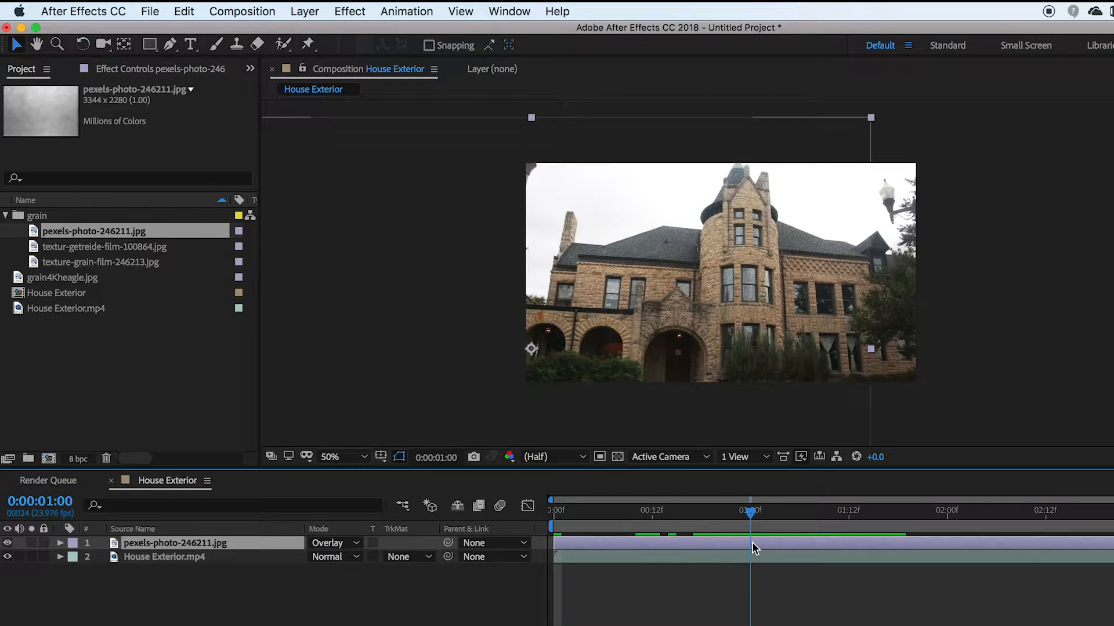
Step: Change the pexels-photo-246211.jpg layer's Position expression to wiggle(24,500)
{"action": "key", "text": "p"}
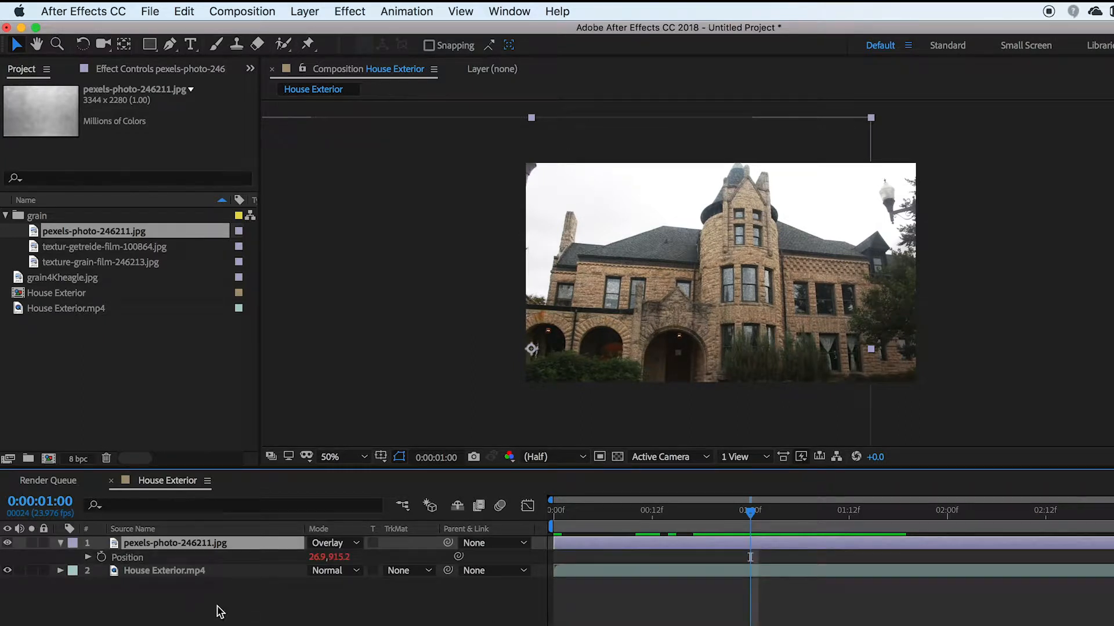
{"action": "left_click", "coordinate": [101, 557], "text": "alt"}
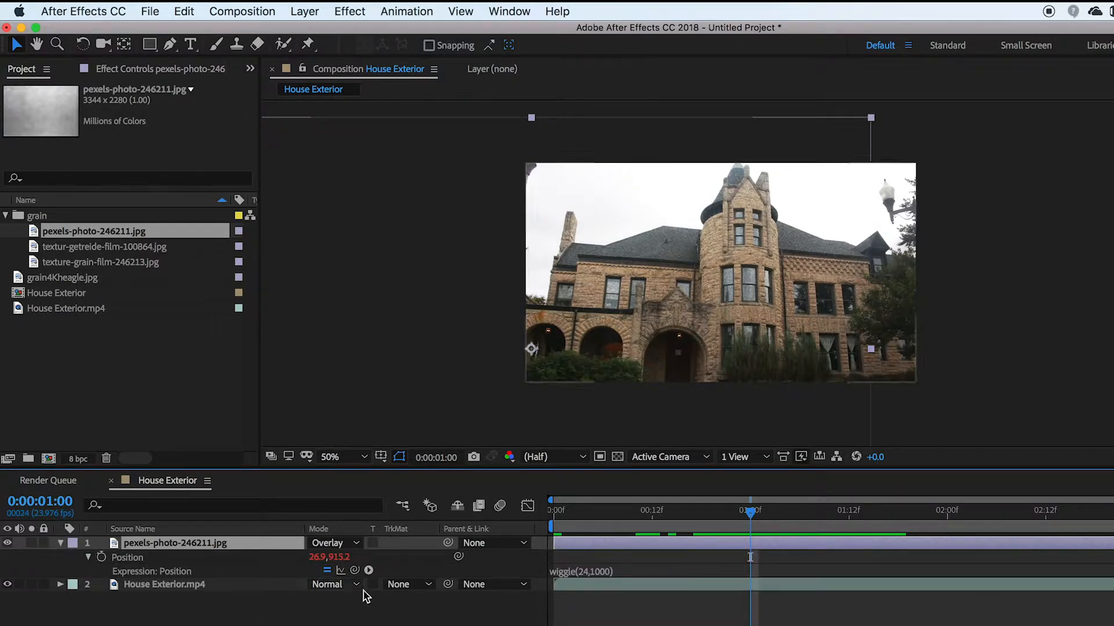
{"action": "left_click", "coordinate": [609, 570]}
{"action": "type", "text": "wiggle(24,1000)"}
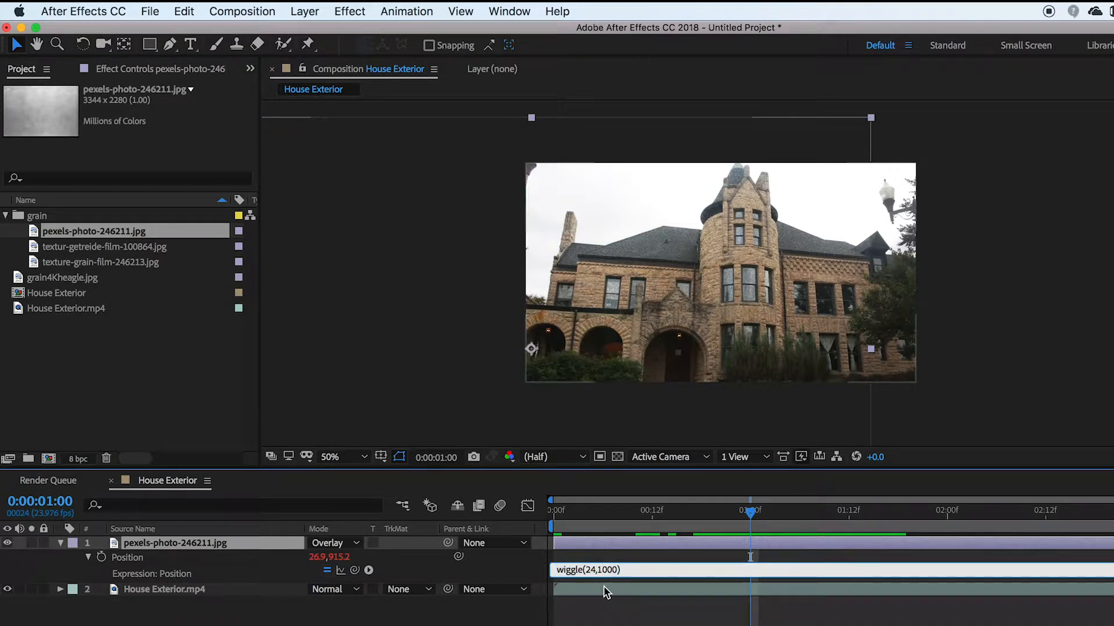
{"action": "key", "text": "BackSpace"}
{"action": "left_click", "coordinate": [750, 557]}
Step: Preview the pexels-photo-246211.jpg grain over the house footage from 0:00:00:15
{"action": "left_click_drag", "start_coordinate": [652, 530], "coordinate": [680, 551]}
{"action": "key", "text": "period"}
{"action": "key", "text": "space"}
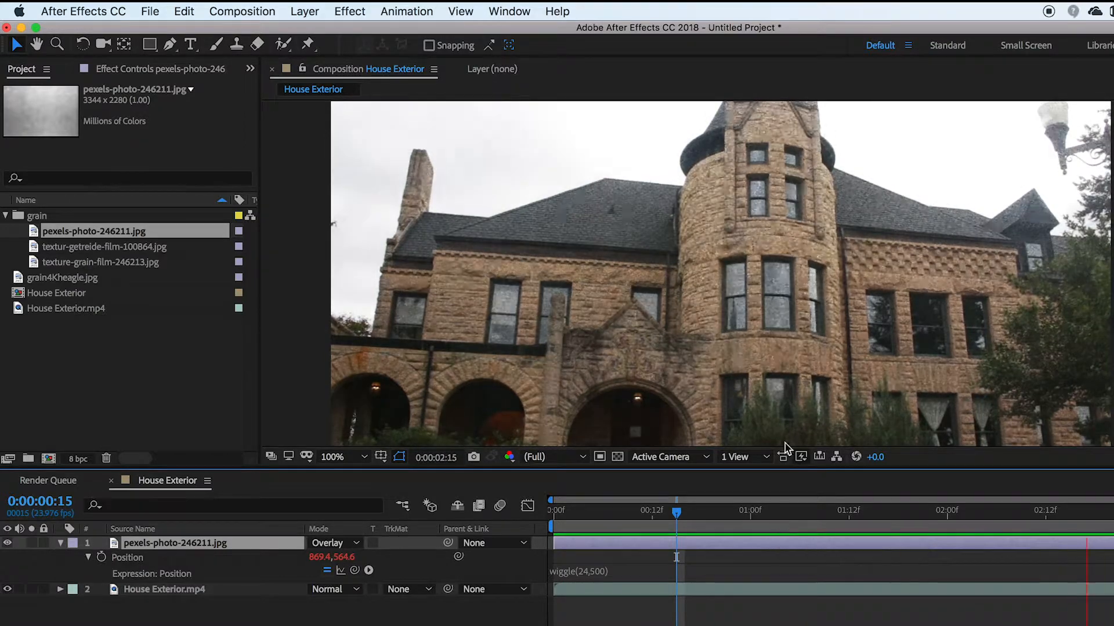
{"action": "key", "text": "space"}
{"action": "scroll", "coordinate": [748, 398], "scroll_direction": "down", "scroll_amount": 2}
{"action": "scroll", "coordinate": [742, 373], "scroll_direction": "up", "scroll_amount": 1}
{"action": "left_click_drag", "start_coordinate": [676, 510], "coordinate": [733, 533]}
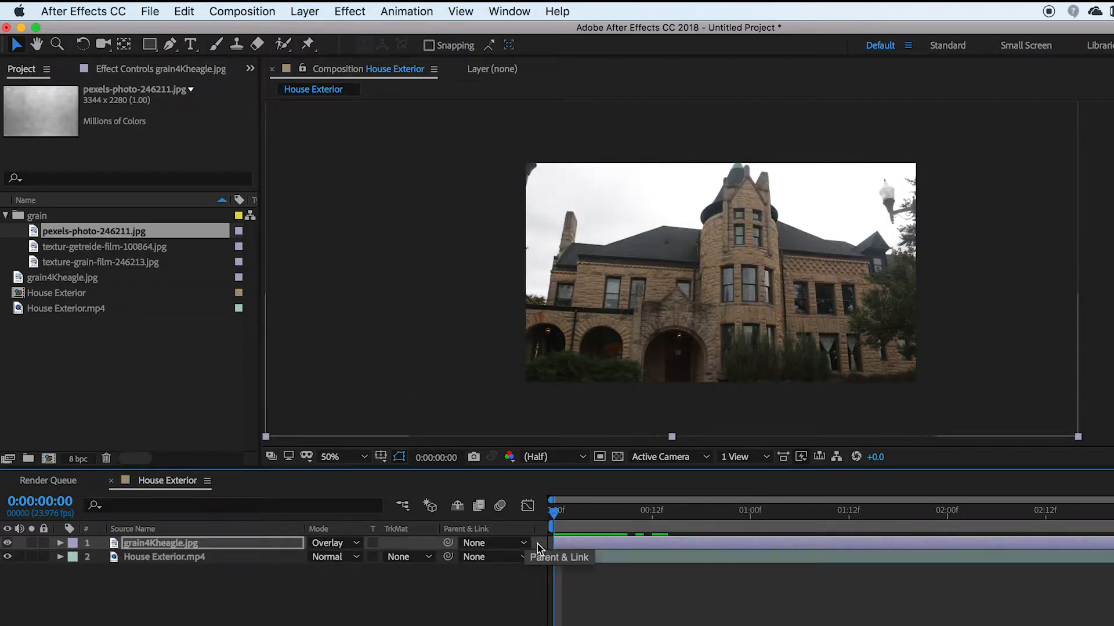
Step: Examine the grain4Kheagle.jpg overlay at several times in the composition, ending at 0:00:00:01
{"action": "left_click", "coordinate": [644, 510]}
{"action": "left_click_drag", "start_coordinate": [659, 522], "coordinate": [790, 539]}
{"action": "key", "text": "slash"}
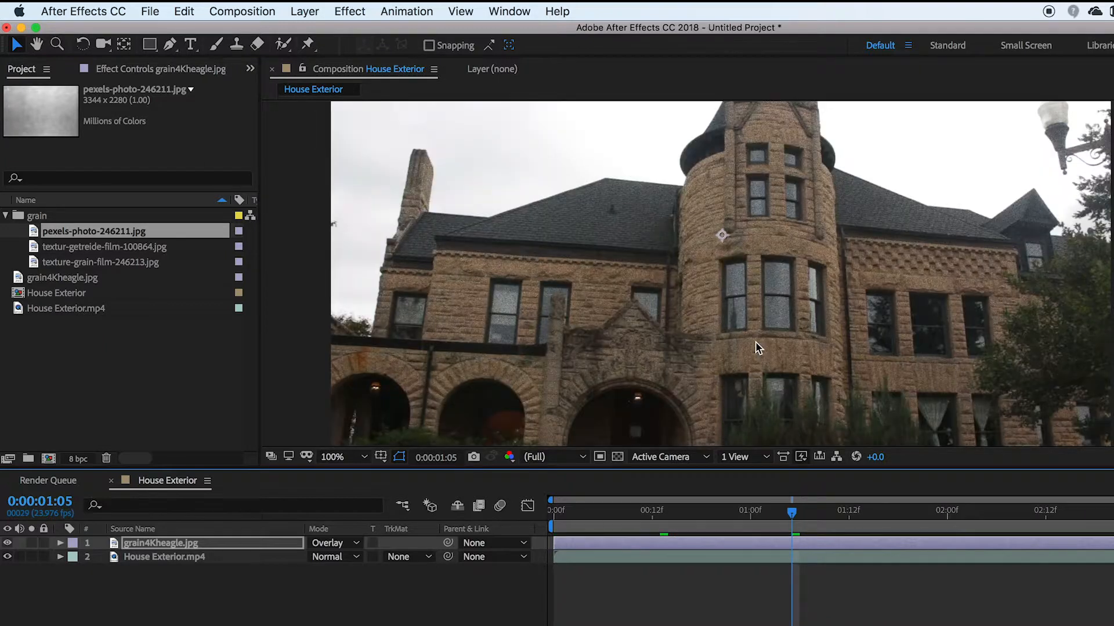
{"action": "left_click", "coordinate": [628, 513]}
{"action": "left_click_drag", "start_coordinate": [629, 523], "coordinate": [562, 519]}
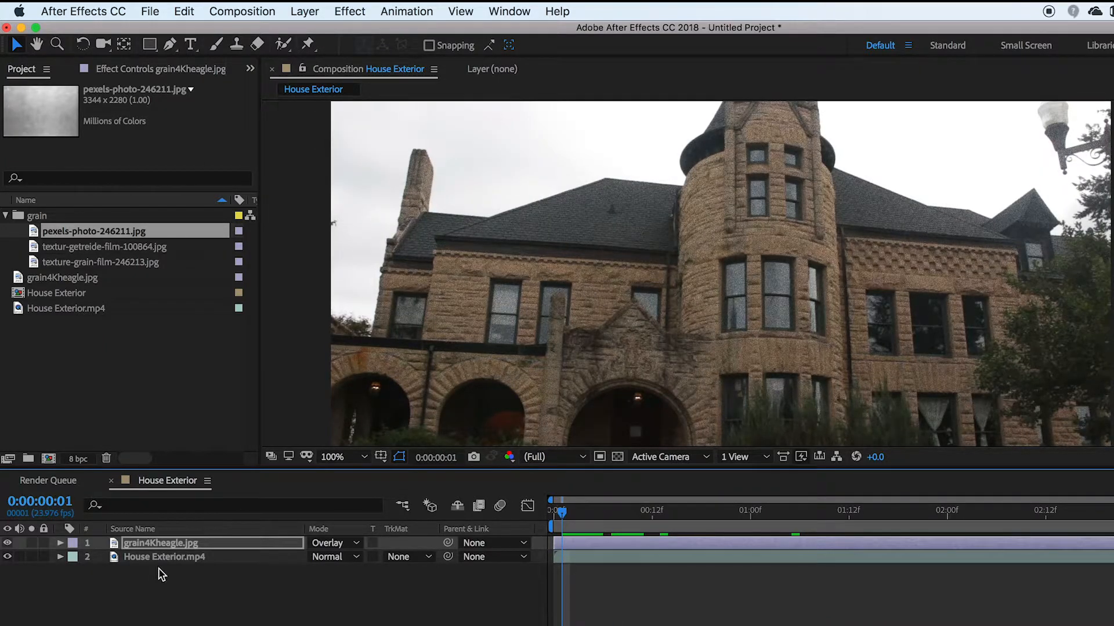
Step: Apply the Tint color correction effect to the House Exterior.mp4 layer
{"action": "left_click", "coordinate": [165, 558]}
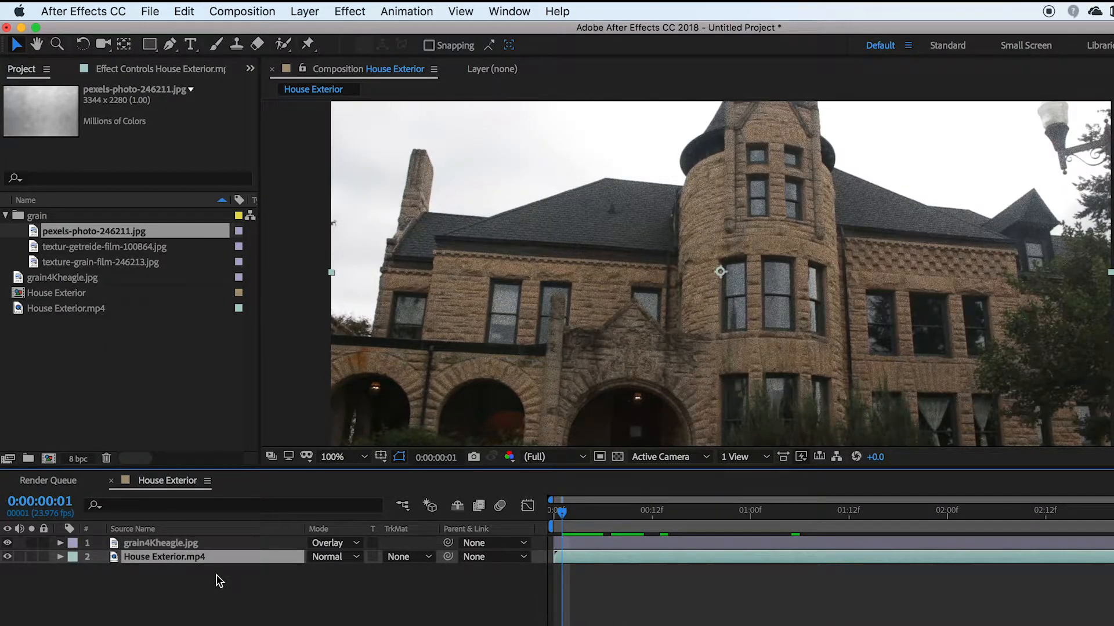
{"action": "left_click", "coordinate": [350, 11]}
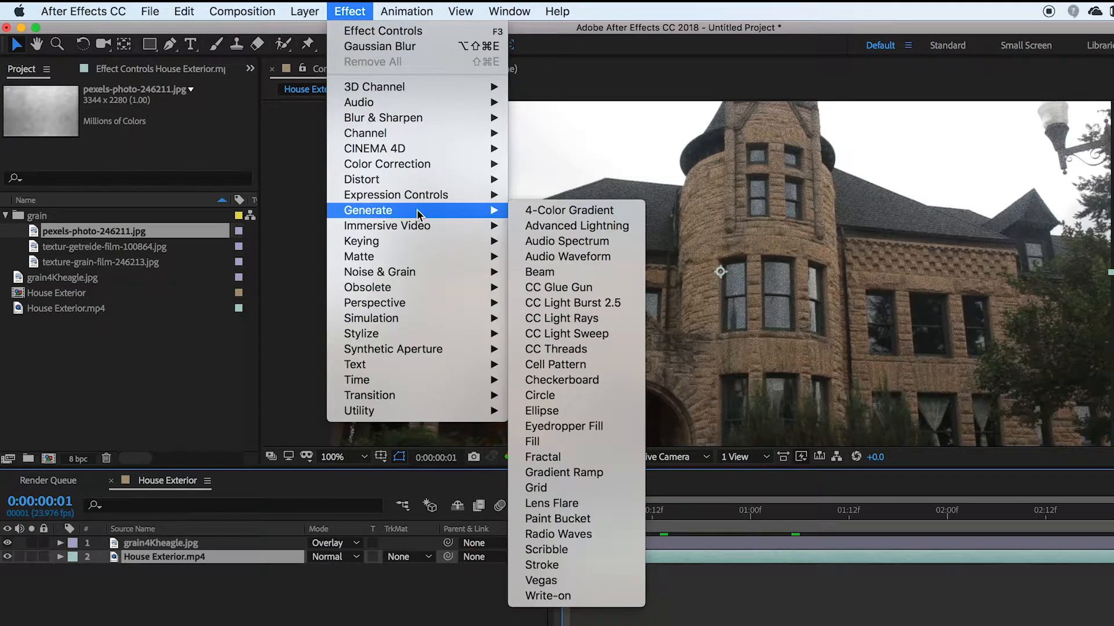
{"action": "mouse_move", "coordinate": [428, 166]}
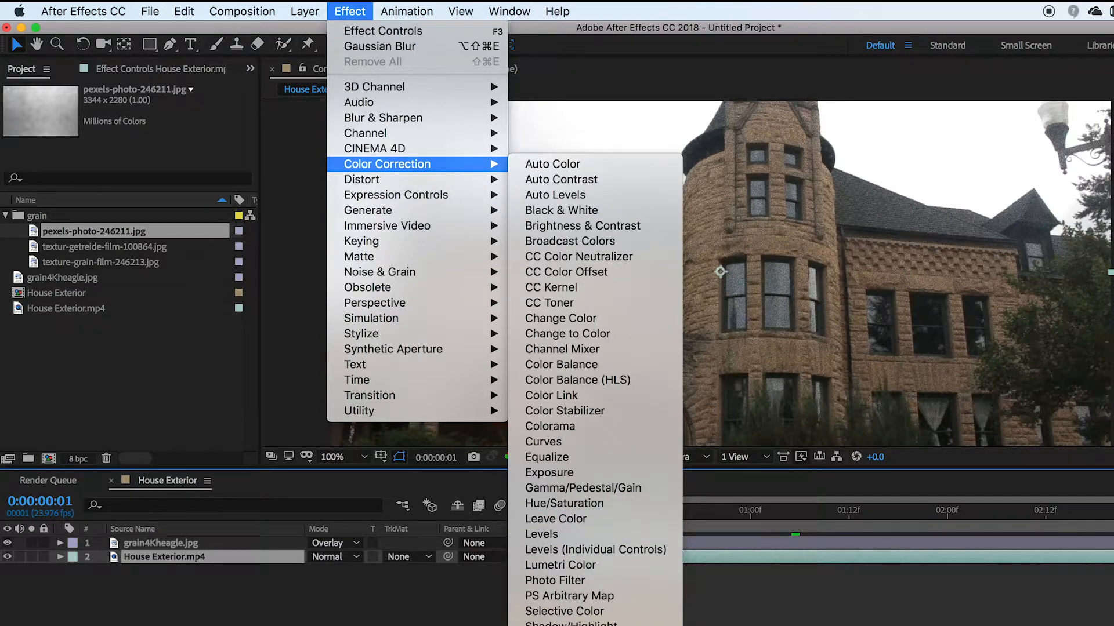
{"action": "left_click", "coordinate": [537, 625]}
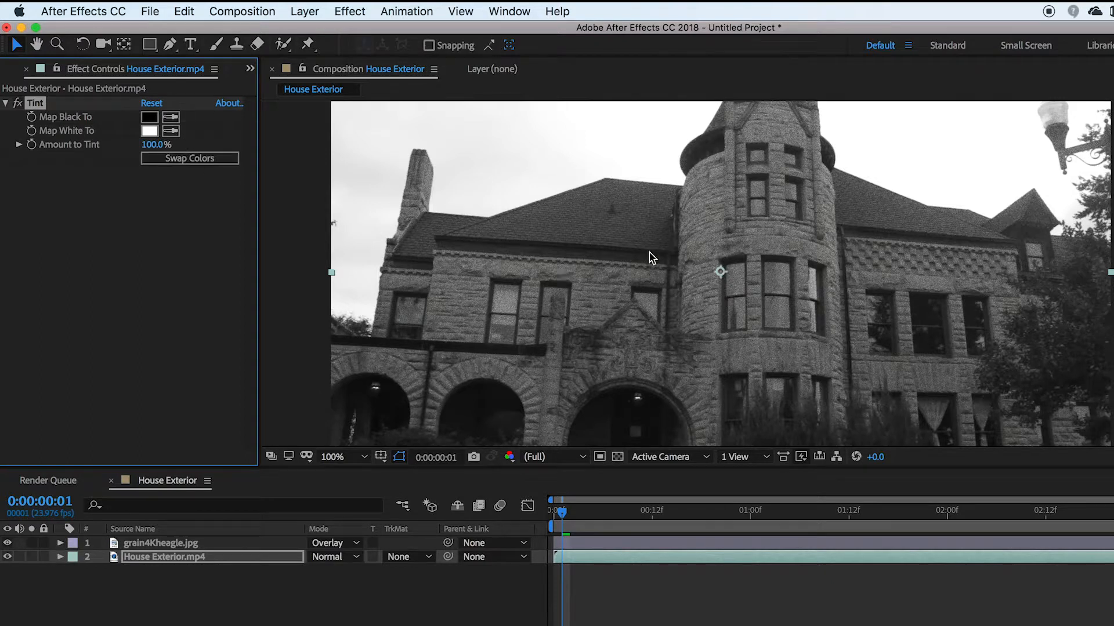
Step: Set the Tint effect's Map Black To color to the dark bluish gray #111416
{"action": "left_click", "coordinate": [149, 117]}
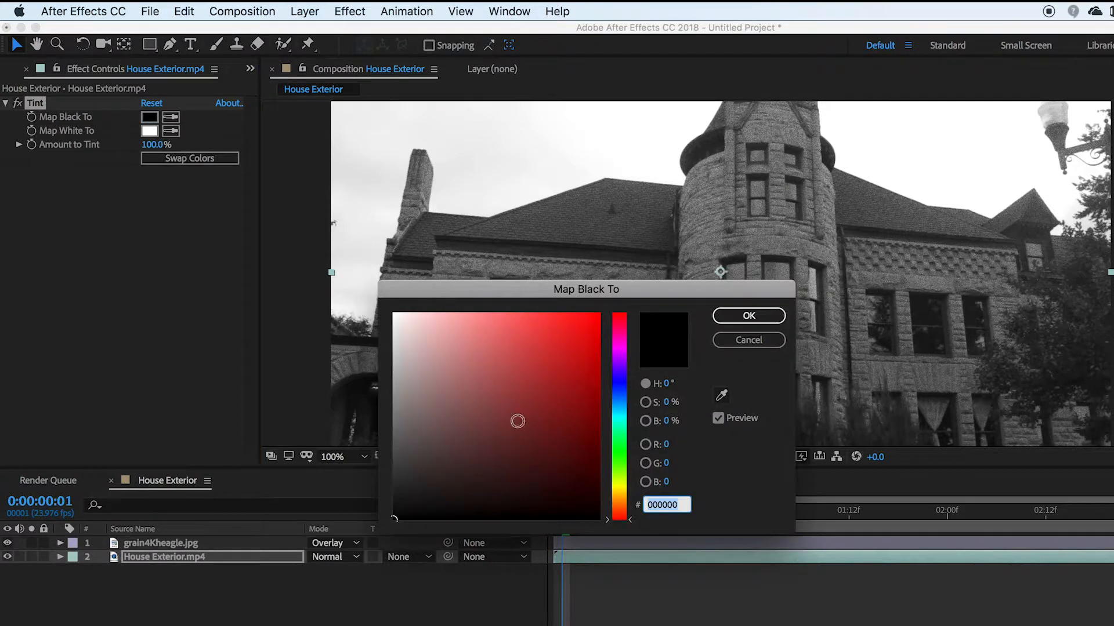
{"action": "mouse_move", "coordinate": [435, 498]}
{"action": "left_mouse_down"}
{"action": "mouse_move", "coordinate": [401, 485]}
{"action": "mouse_move", "coordinate": [403, 453]}
{"action": "mouse_move", "coordinate": [475, 507]}
{"action": "mouse_move", "coordinate": [500, 473]}
{"action": "mouse_move", "coordinate": [412, 514]}
{"action": "mouse_move", "coordinate": [428, 518]}
{"action": "mouse_move", "coordinate": [393, 522]}
{"action": "left_mouse_up"}
{"action": "left_click_drag", "start_coordinate": [618, 409], "coordinate": [617, 405]}
{"action": "left_click_drag", "start_coordinate": [418, 509], "coordinate": [435, 503]}
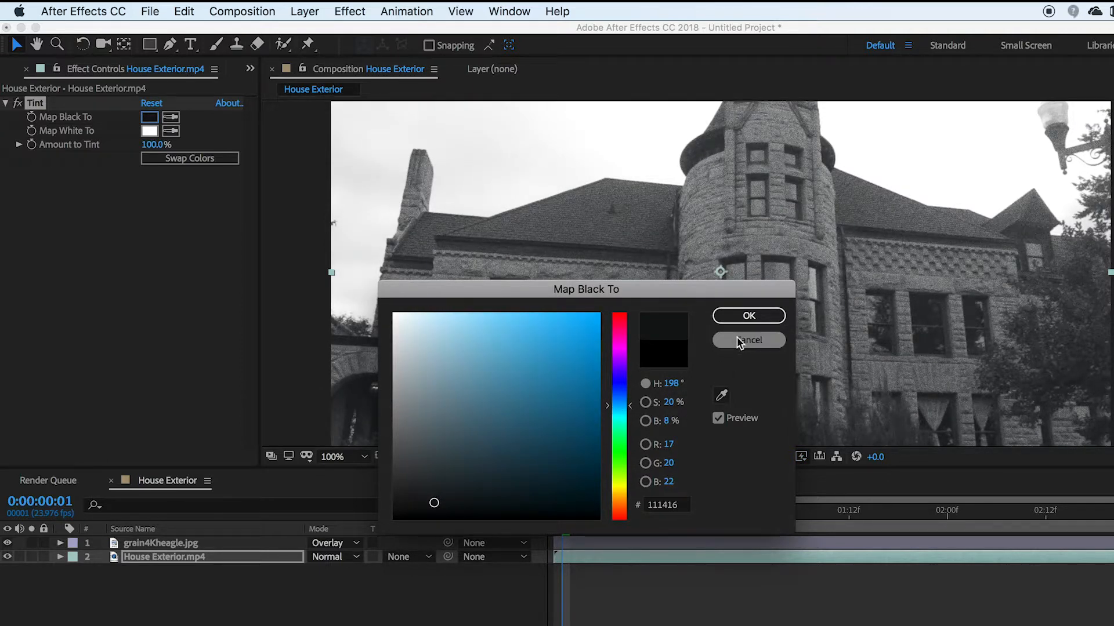
{"action": "key", "text": "Return"}
Step: Compare the house footage at 0:00:00:00 with the Tint effect switched off and on
{"action": "left_click_drag", "start_coordinate": [602, 519], "coordinate": [544, 522]}
{"action": "left_click", "coordinate": [19, 104]}
{"action": "left_click", "coordinate": [19, 104]}
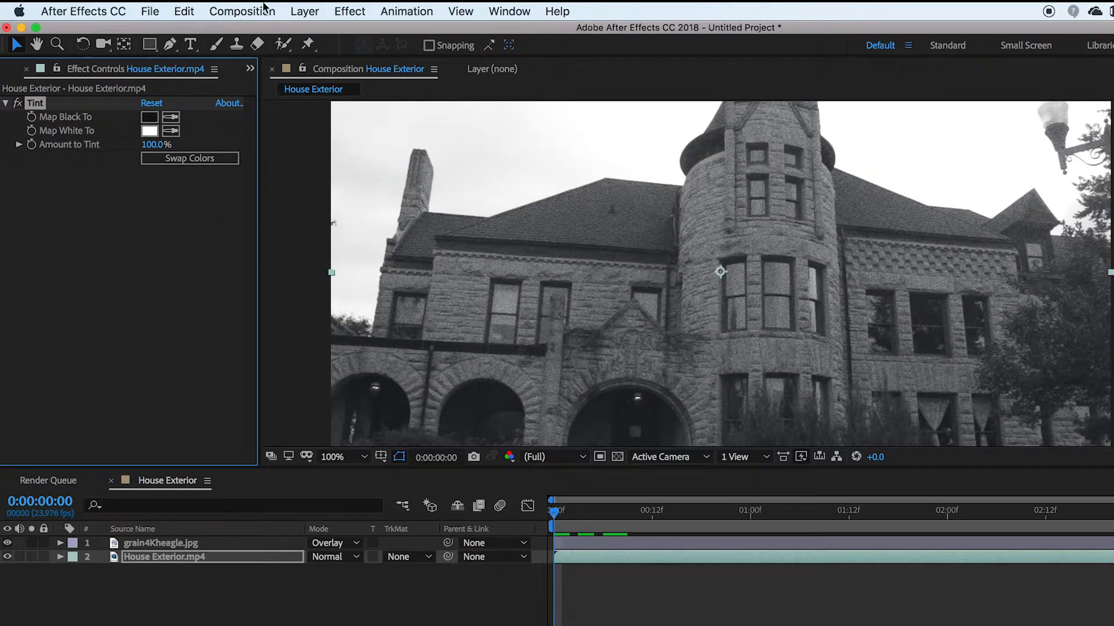
Step: Apply the Exposure color correction effect to the House Exterior.mp4 layer
{"action": "left_click", "coordinate": [342, 10]}
{"action": "mouse_move", "coordinate": [374, 198]}
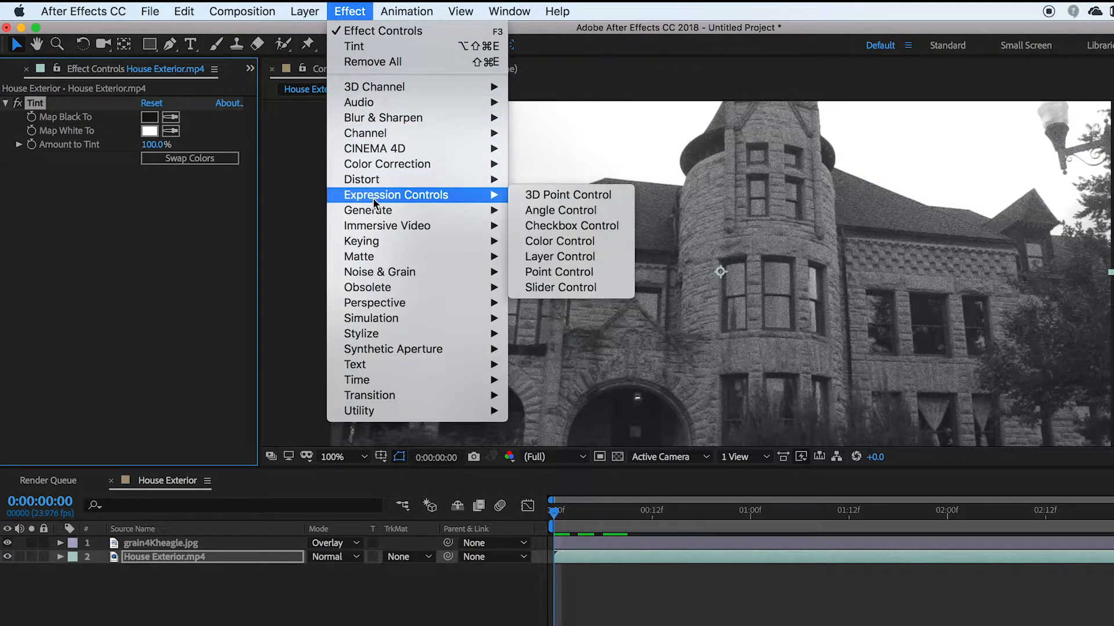
{"action": "mouse_move", "coordinate": [388, 168]}
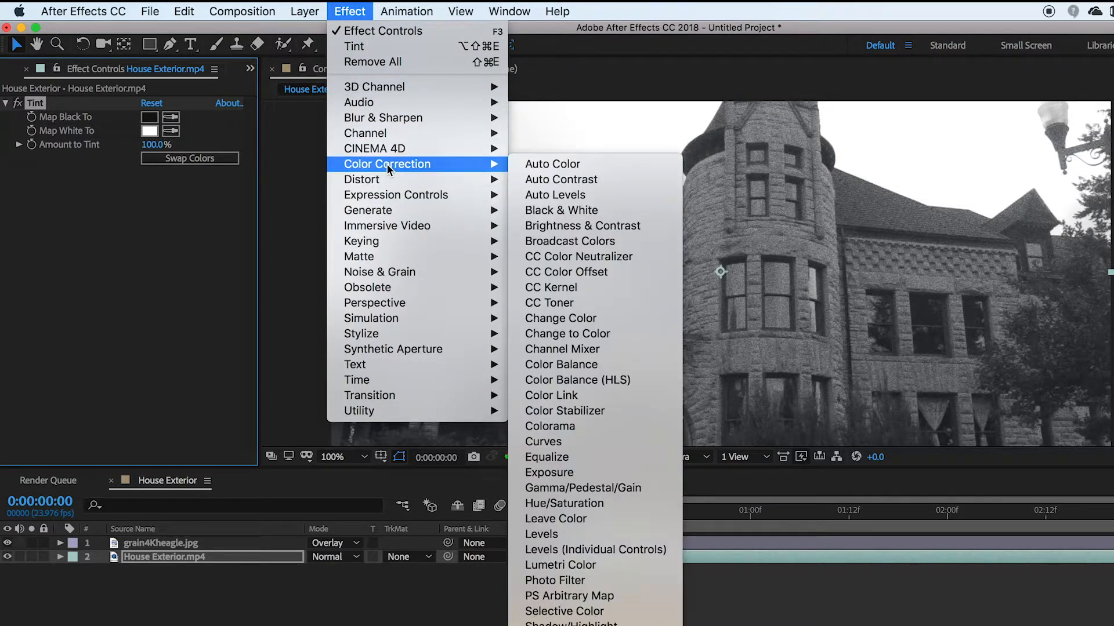
{"action": "left_click", "coordinate": [647, 474]}
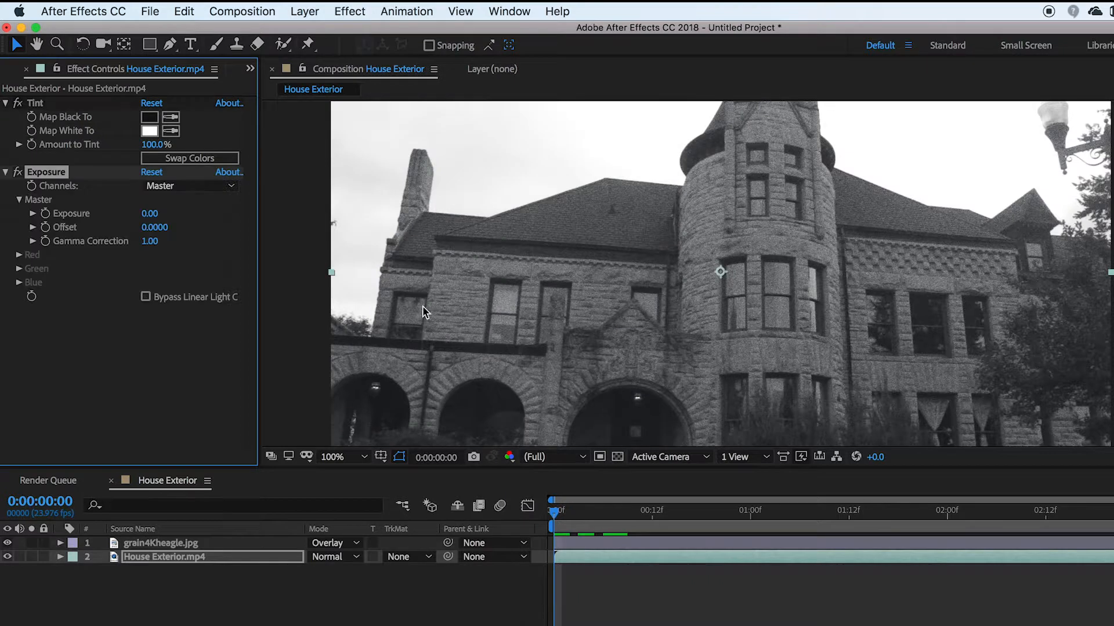
Step: Add a wiggle expression to the Exposure value of House Exterior.mp4's Exposure effect
{"action": "left_click", "coordinate": [46, 214]}
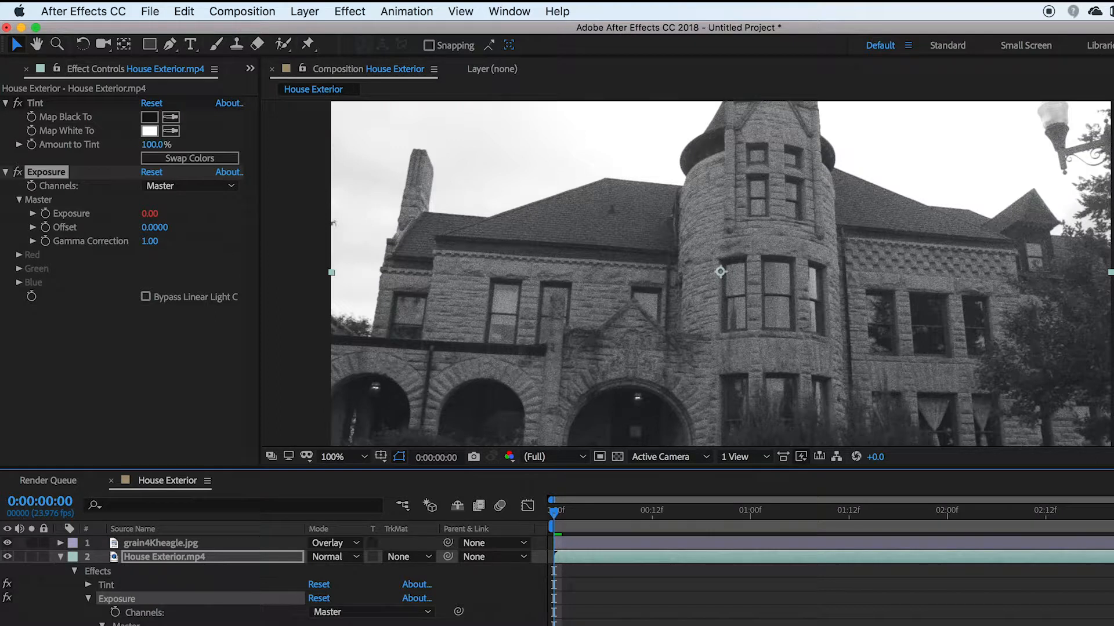
{"action": "key", "text": "w"}
{"action": "key", "text": "g"}
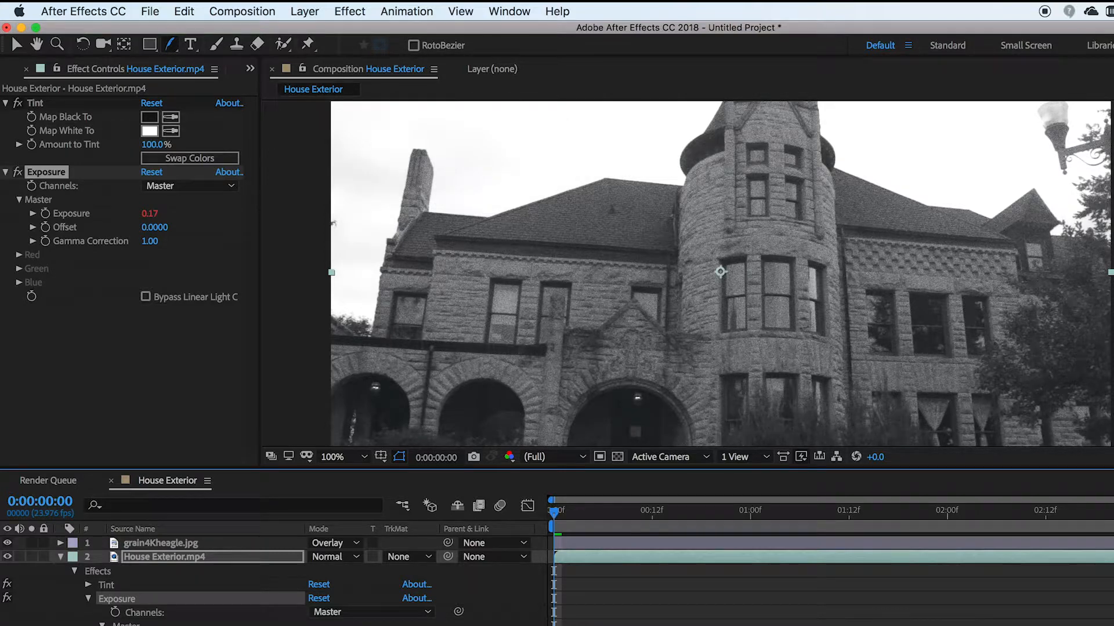
Step: Preview the exposure flicker on the house footage several times, including from 0:00:00:00
{"action": "key", "text": "space"}
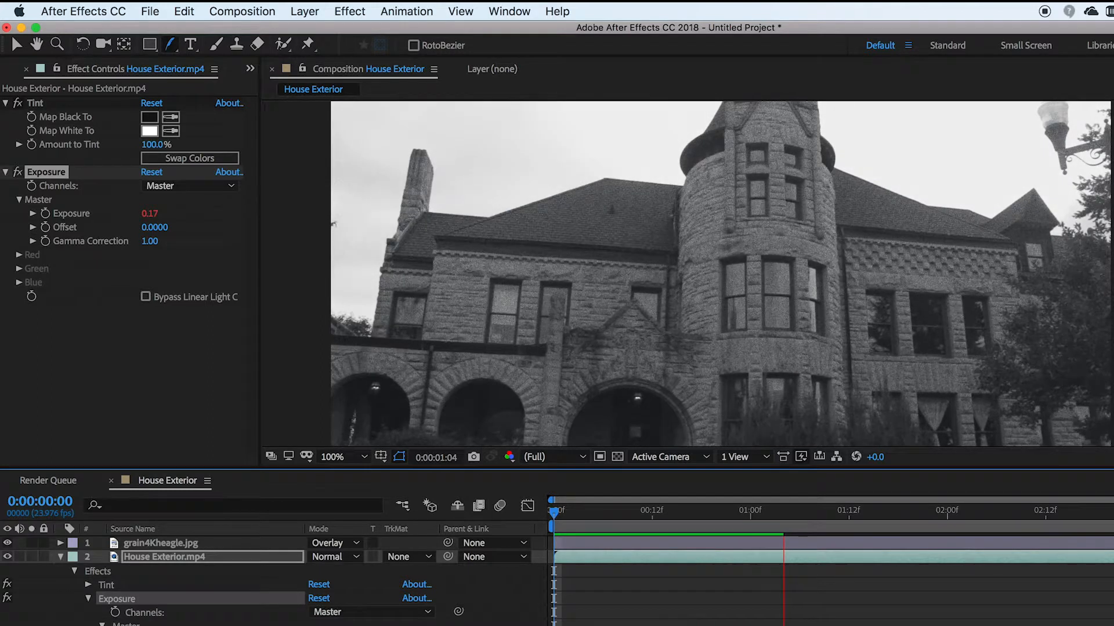
{"action": "key", "text": "space"}
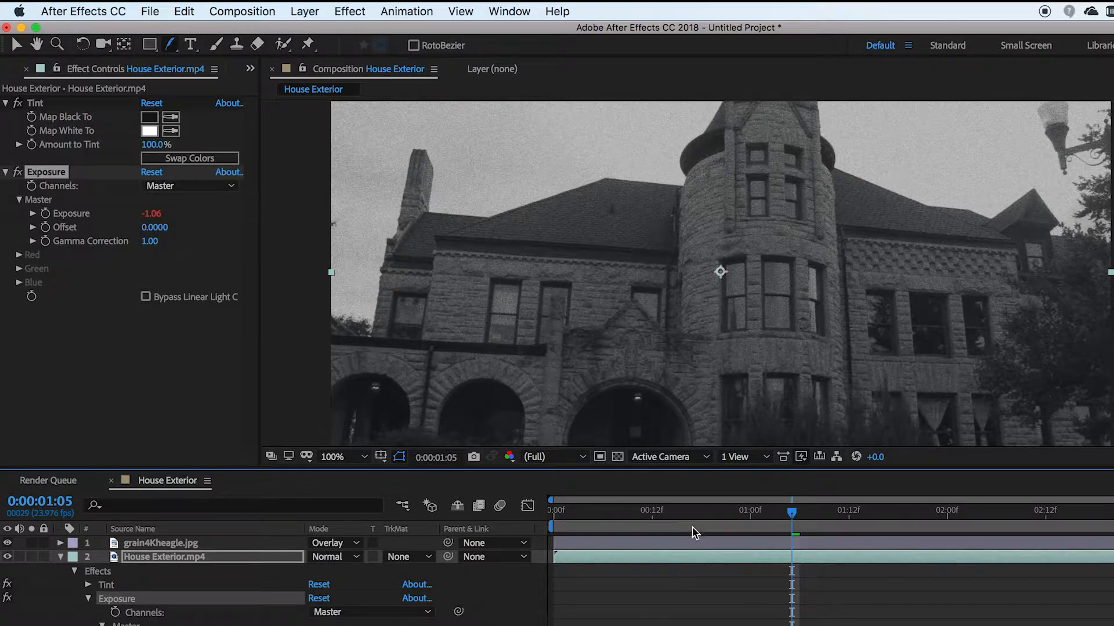
{"action": "left_click_drag", "start_coordinate": [685, 513], "coordinate": [531, 519]}
{"action": "key", "text": "space"}
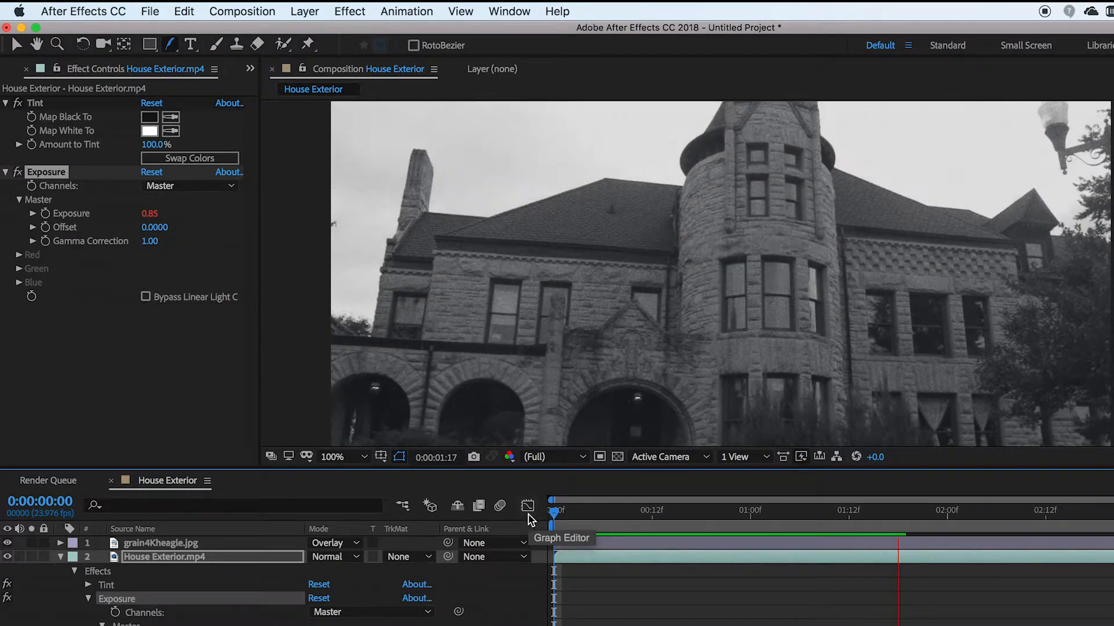
{"action": "key", "text": "space"}
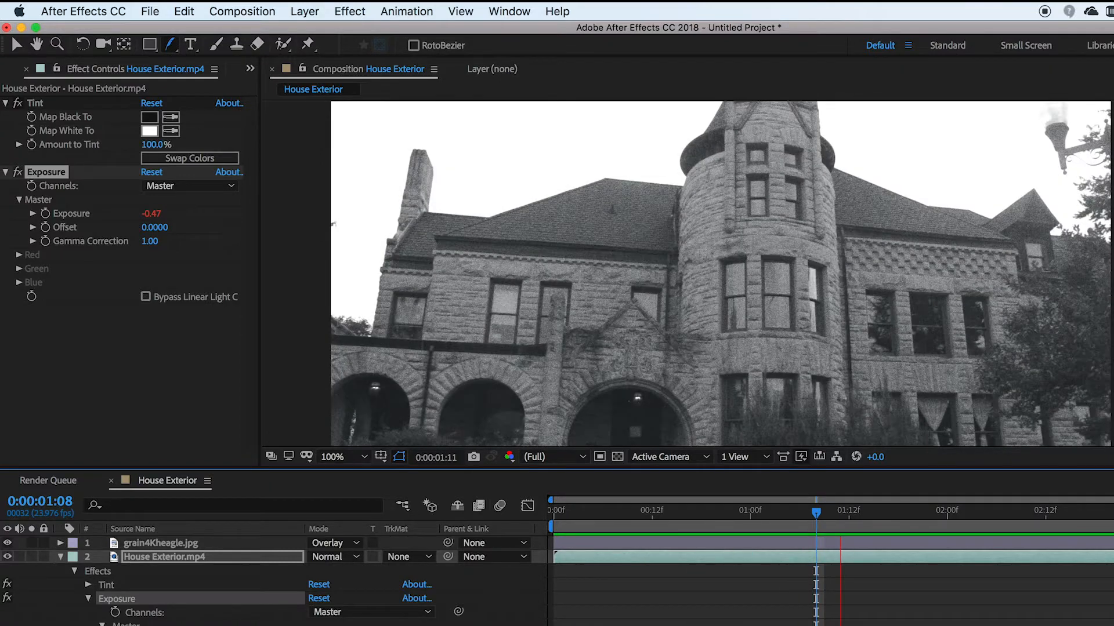
{"action": "key", "text": "space"}
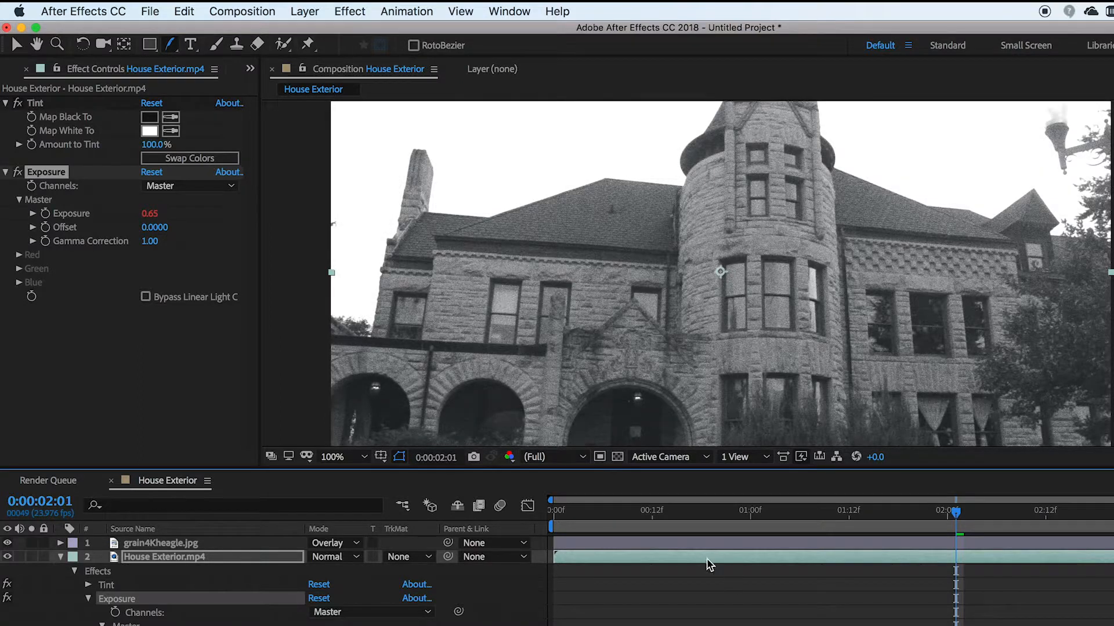
Step: Preview the flickering footage from 0:00:00:00 with the composition resolution set to Auto
{"action": "left_click_drag", "start_coordinate": [688, 512], "coordinate": [492, 512]}
{"action": "key", "text": "space"}
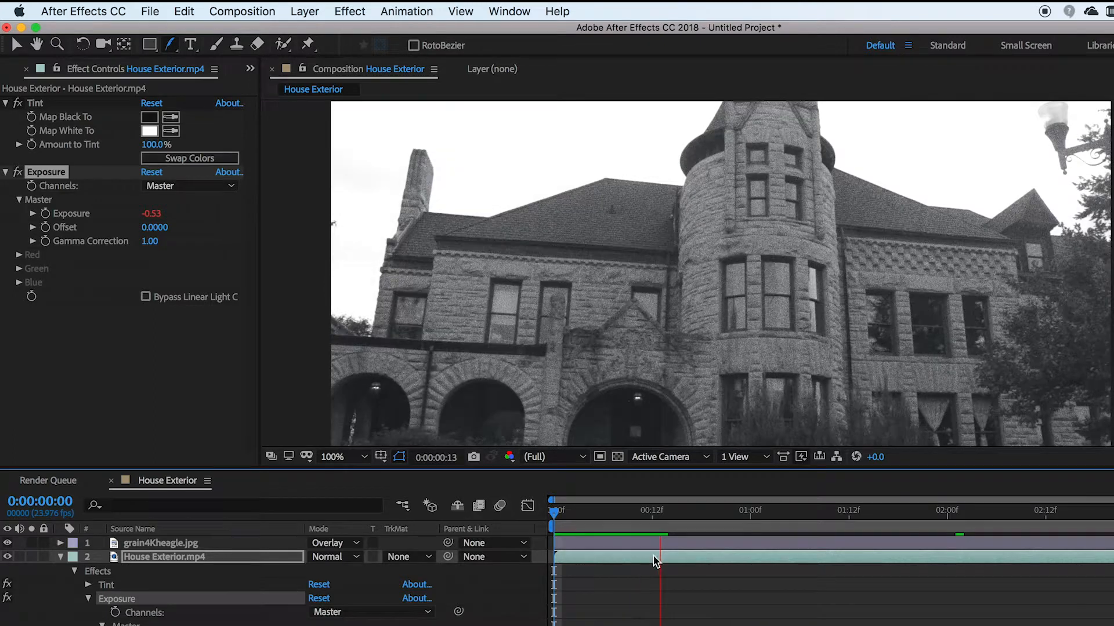
{"action": "left_click", "coordinate": [551, 458]}
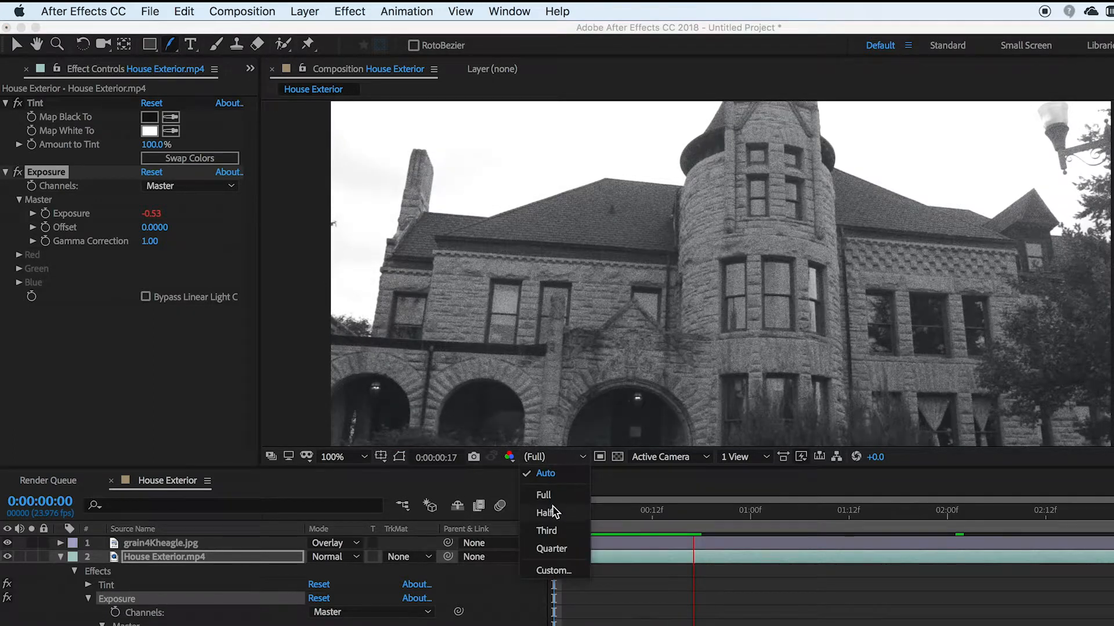
{"action": "left_click", "coordinate": [548, 477]}
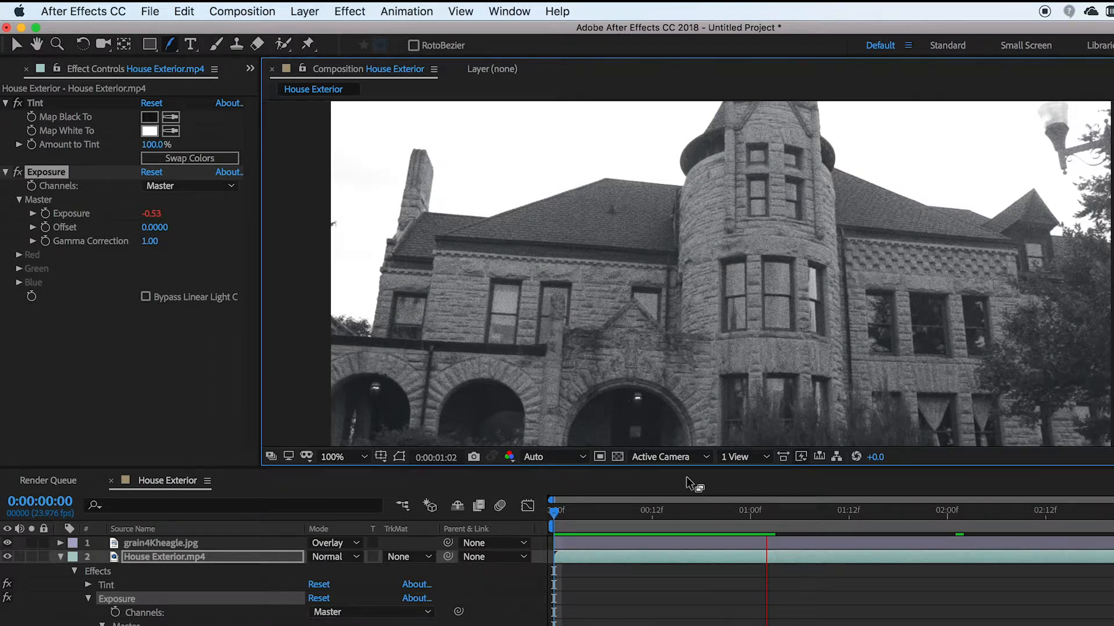
{"action": "left_click_drag", "start_coordinate": [716, 530], "coordinate": [542, 591]}
Step: Set the House Exterior.mp4 layer's Scale to 105% while viewing the whole frame at 0:00:00:19
{"action": "left_click", "coordinate": [61, 557]}
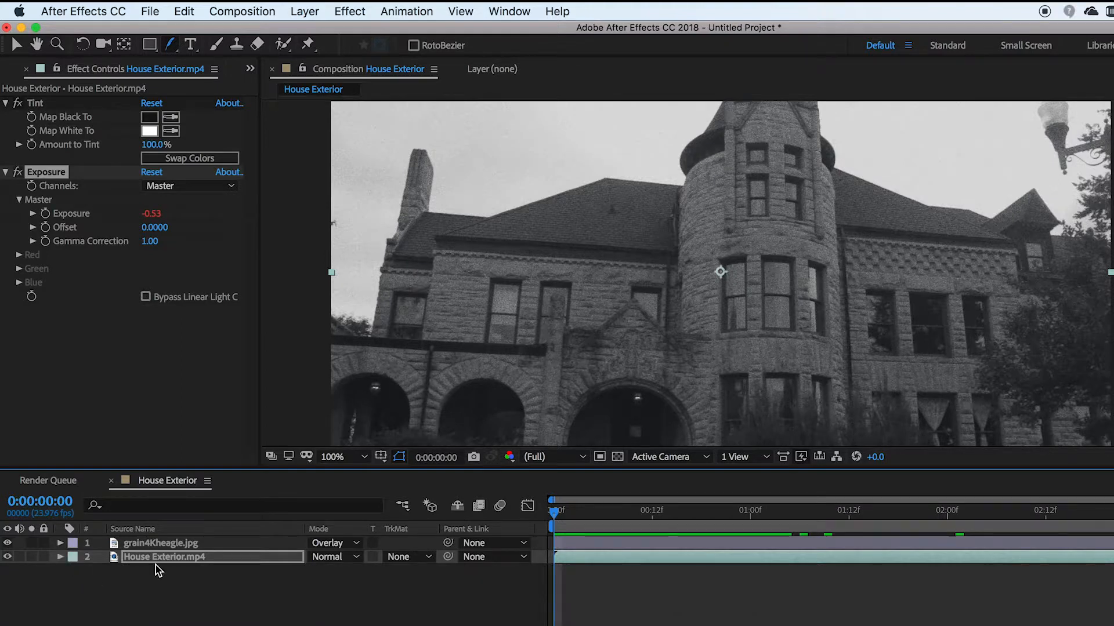
{"action": "scroll", "coordinate": [686, 293], "scroll_direction": "down", "scroll_amount": 2}
{"action": "key", "text": "v"}
{"action": "left_click_drag", "start_coordinate": [657, 517], "coordinate": [713, 541]}
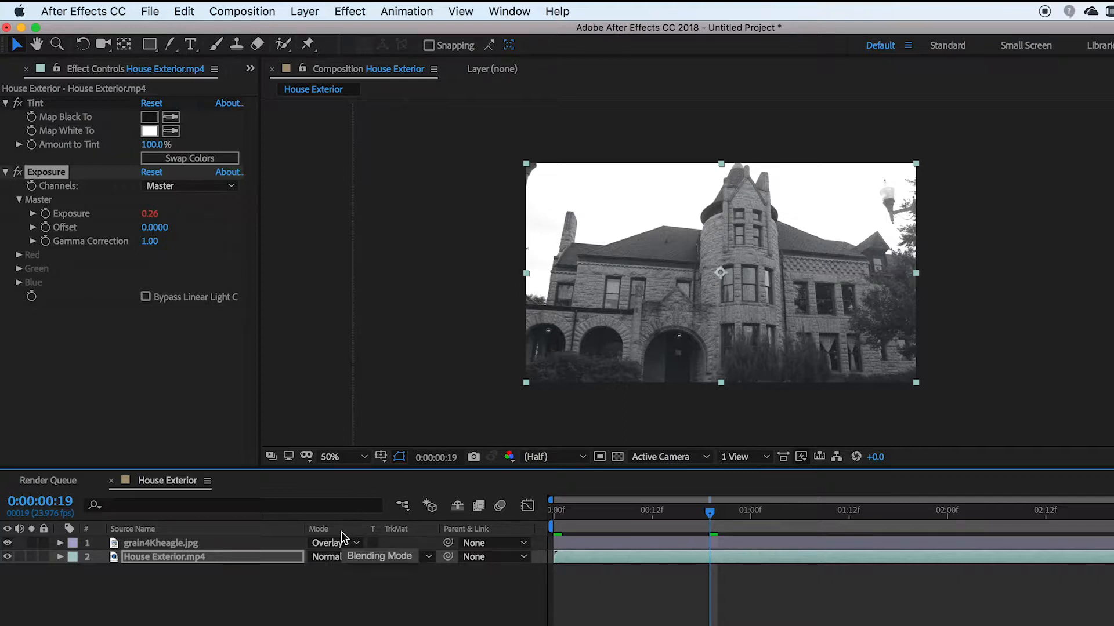
{"action": "key", "text": "s"}
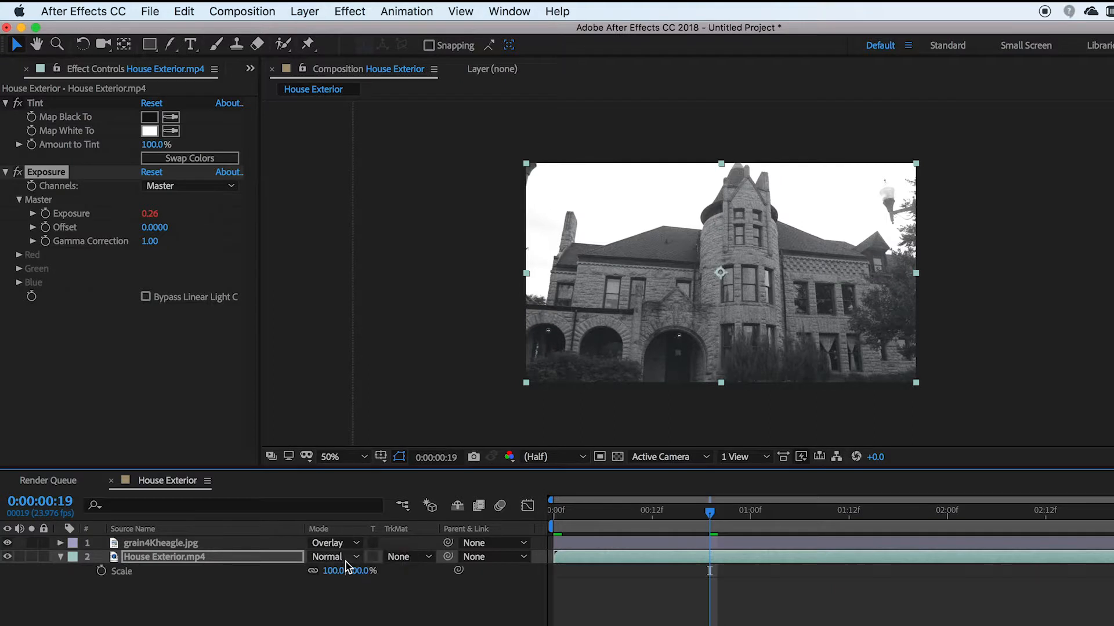
{"action": "left_click", "coordinate": [336, 570]}
{"action": "type", "text": "105"}
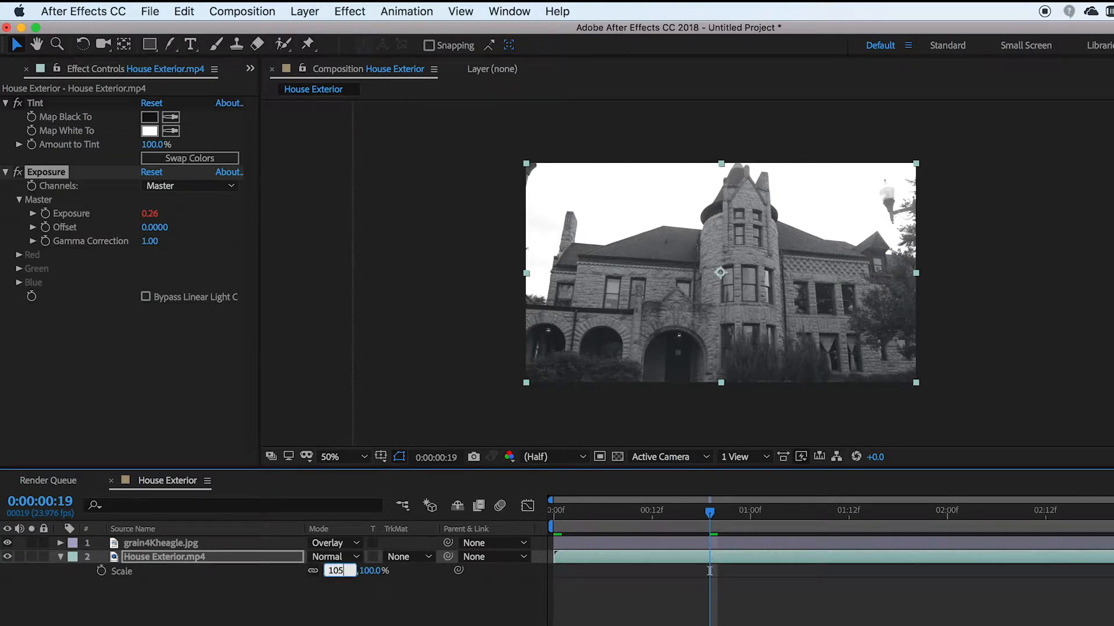
{"action": "key", "text": "Return"}
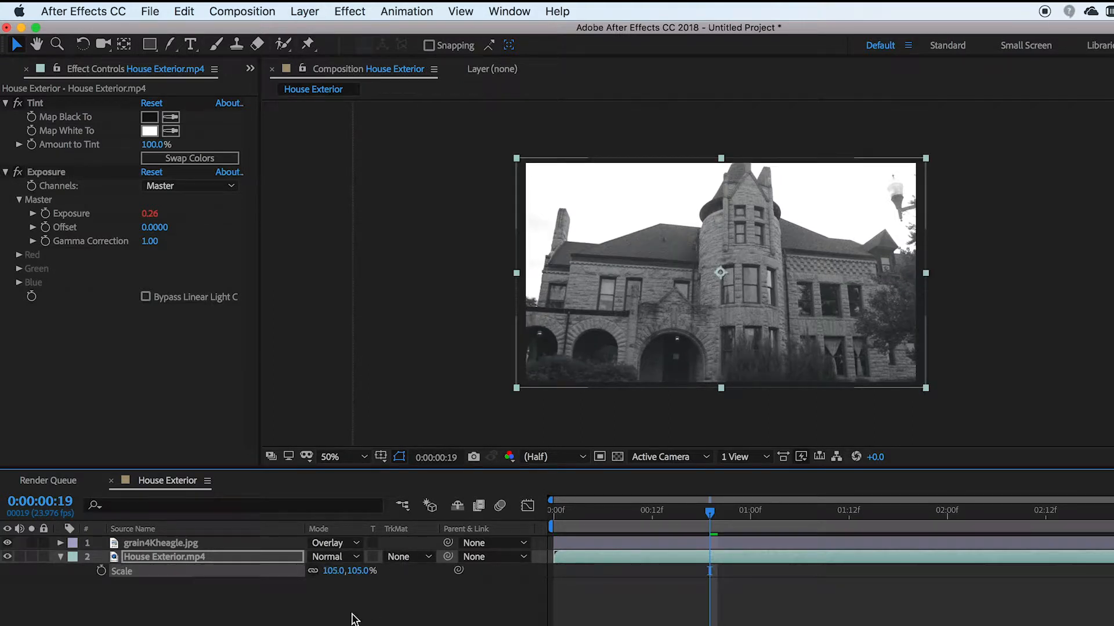
Step: Add the expression wiggle(4,10) to the Position of the House Exterior.mp4 layer
{"action": "key", "text": "p"}
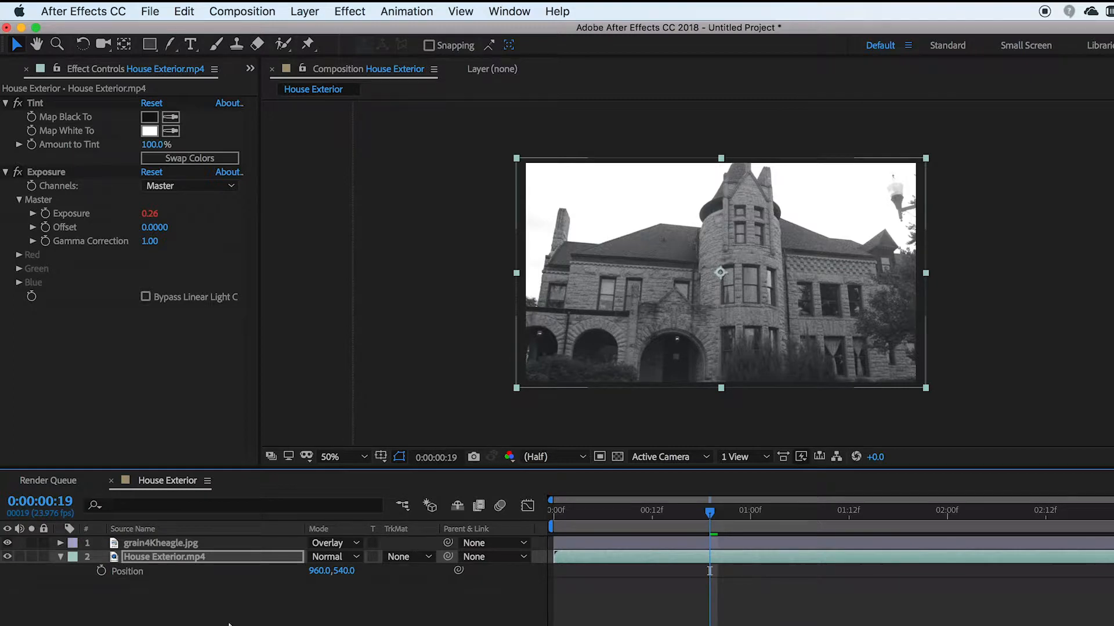
{"action": "left_click", "coordinate": [101, 571], "text": "alt"}
{"action": "type", "text": "wiggle(4,10"}
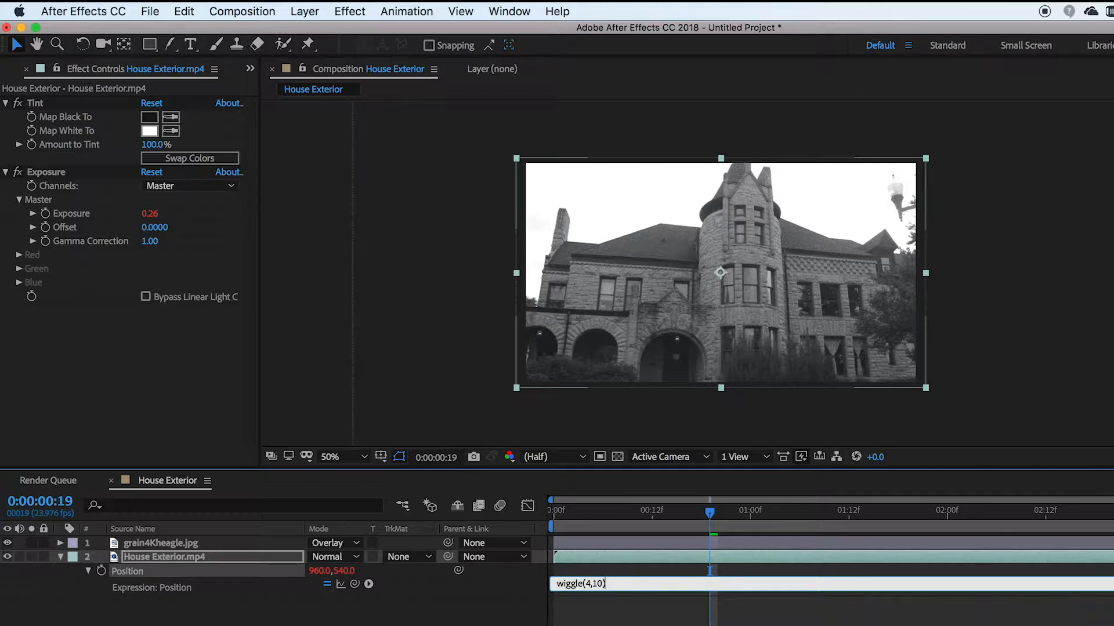
{"action": "left_click", "coordinate": [709, 571]}
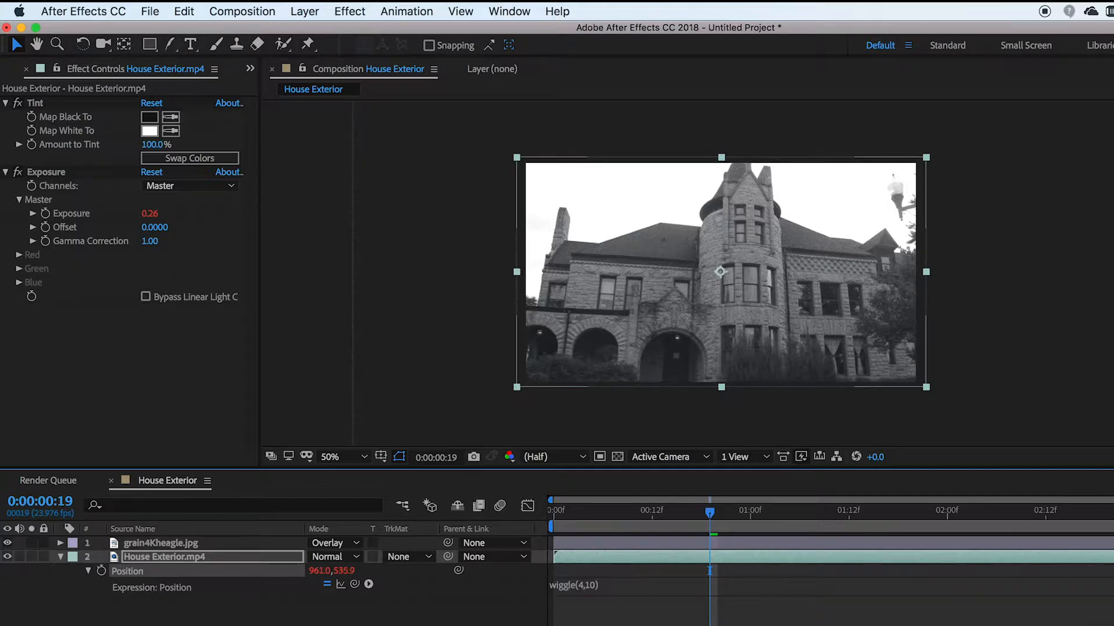
Step: Preview the position shake on the house footage from 0:00:00:06
{"action": "key", "text": "space"}
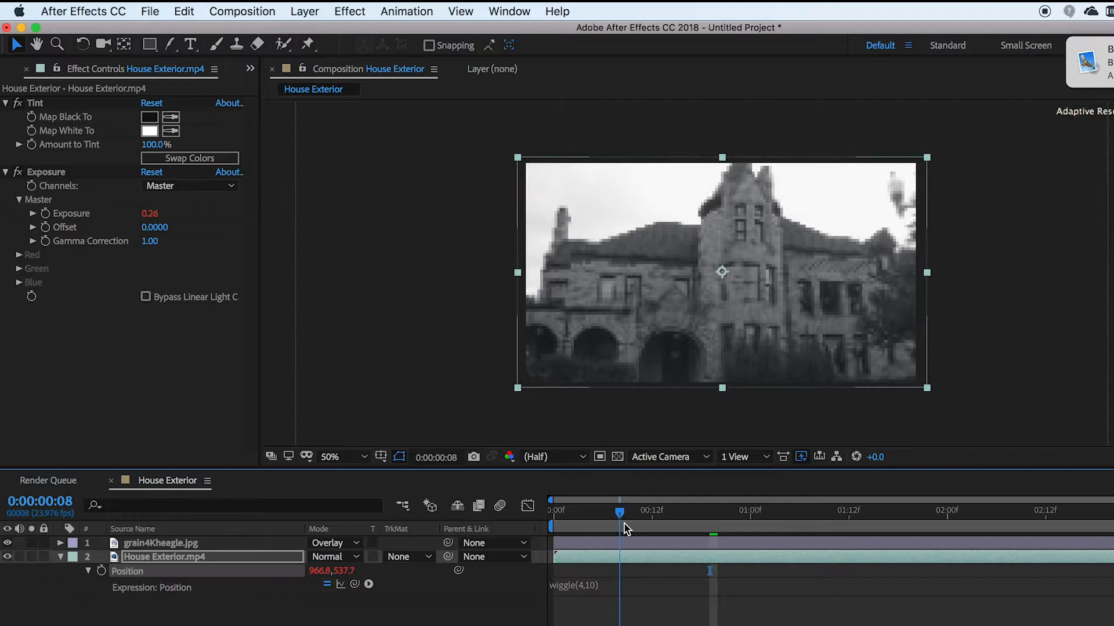
{"action": "left_click", "coordinate": [601, 532]}
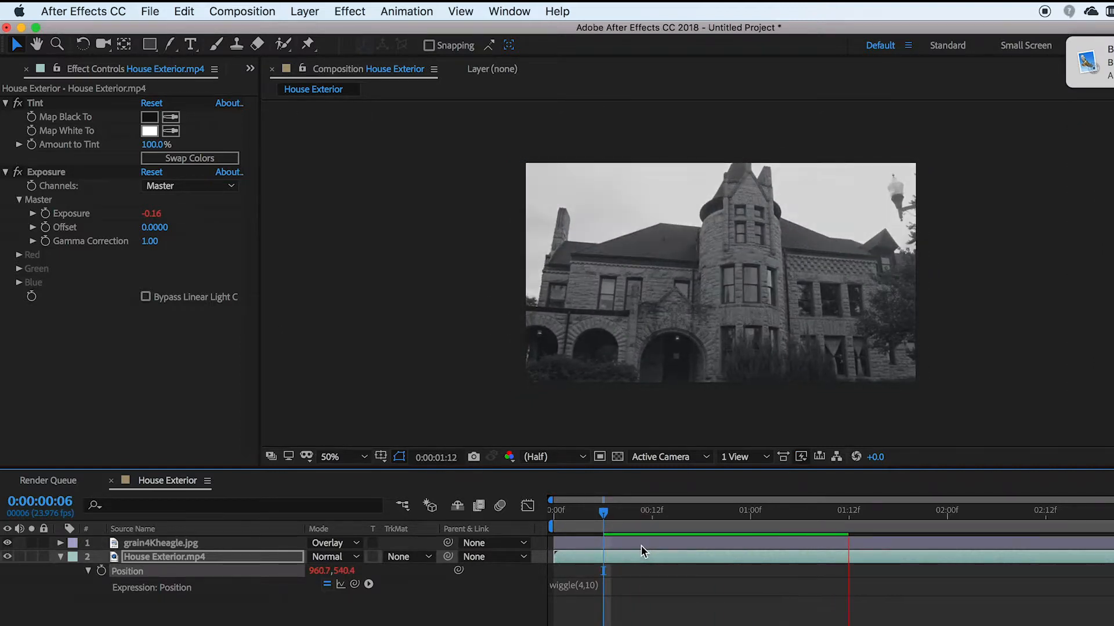
{"action": "key", "text": "space"}
Step: Change House Exterior.mp4's Position expression to wiggle(8,10) and preview the shake from 0:00:00:00
{"action": "left_click", "coordinate": [589, 584]}
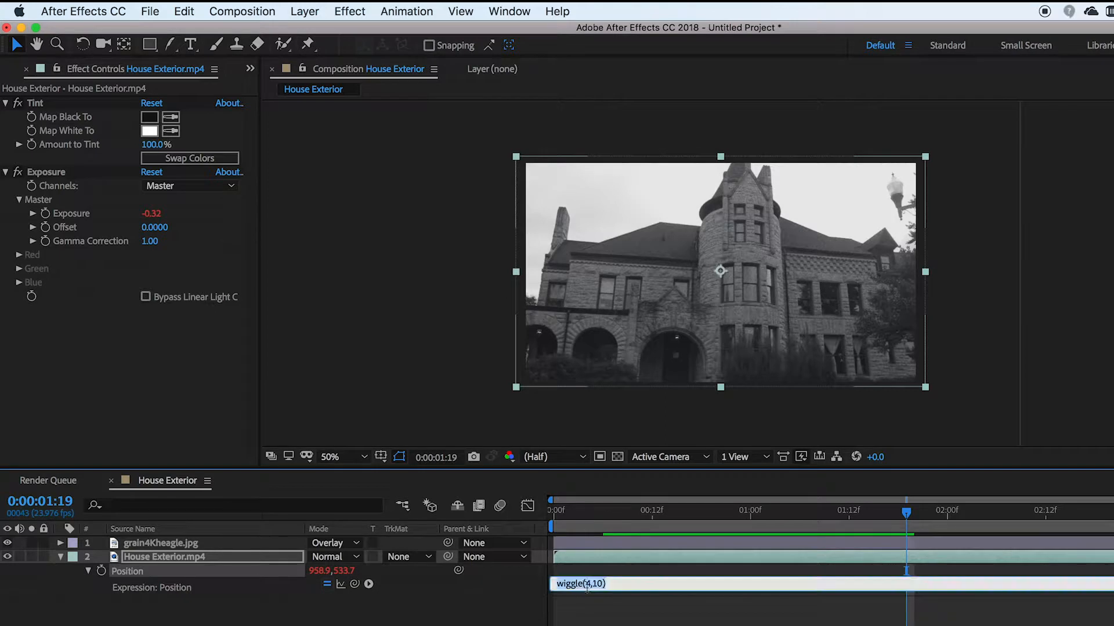
{"action": "key", "text": "BackSpace"}
{"action": "type", "text": "8"}
{"action": "key", "text": "KP_Enter"}
{"action": "key", "text": "space"}
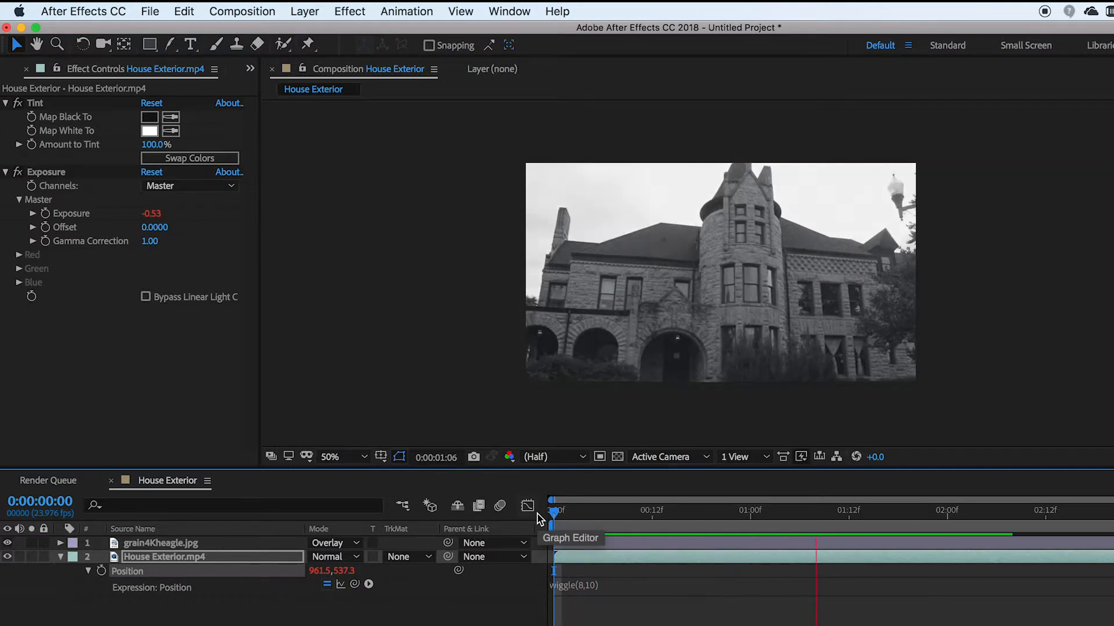
{"action": "key", "text": "space"}
Step: Change House Exterior.mp4's Position expression to wiggle(8,5), preview it, and return to 0:00:00:01
{"action": "left_click", "coordinate": [584, 585]}
{"action": "left_click", "coordinate": [599, 584]}
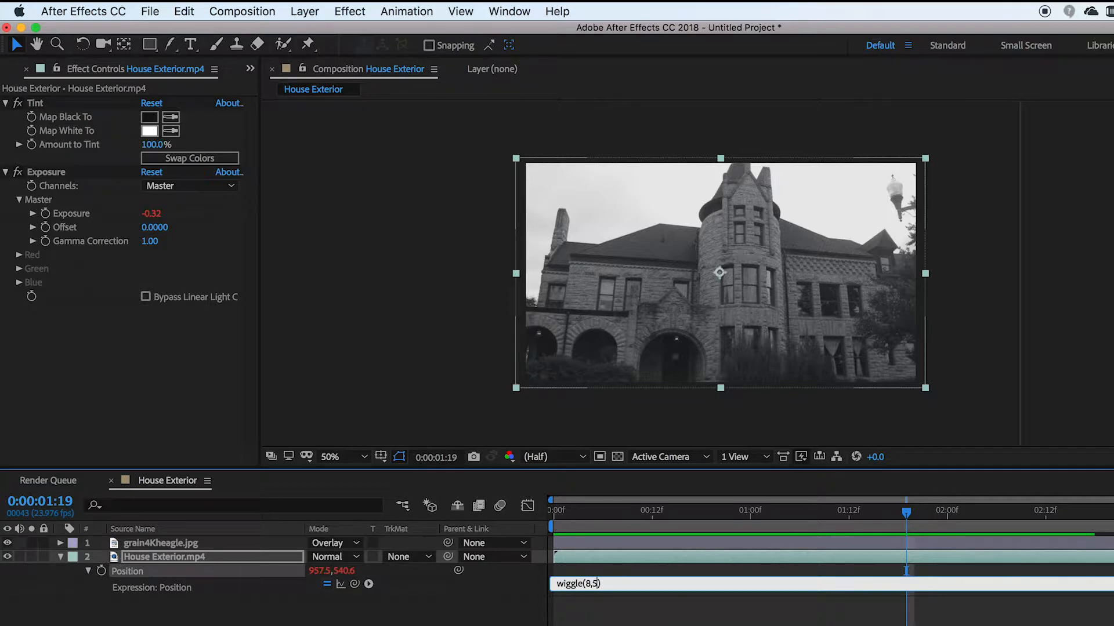
{"action": "key", "text": "KP_Enter"}
{"action": "key", "text": "space"}
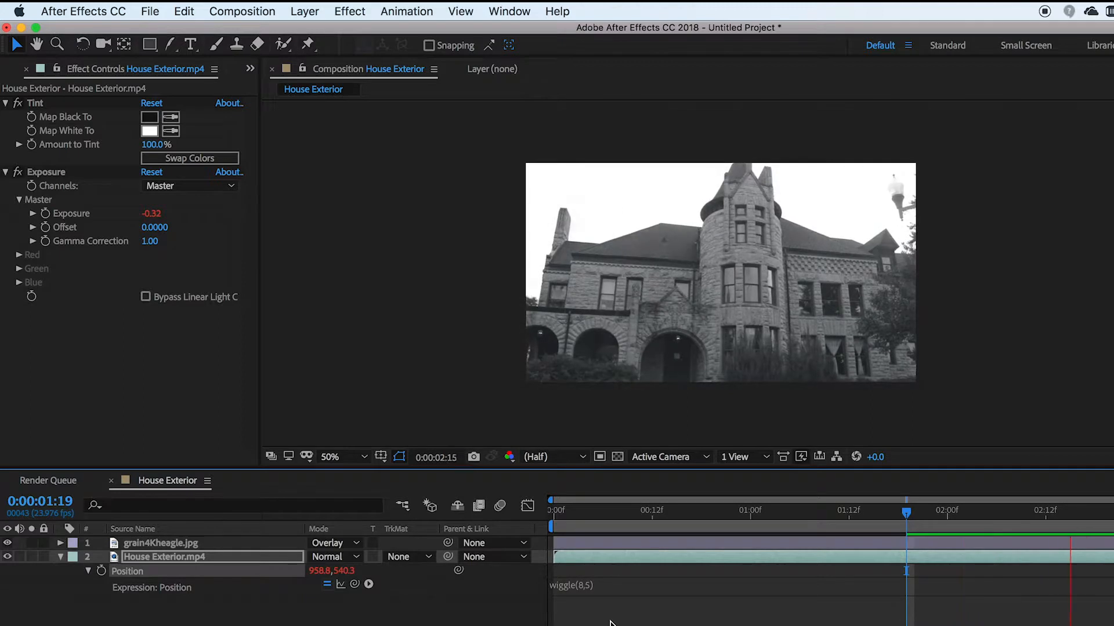
{"action": "left_click_drag", "start_coordinate": [667, 513], "coordinate": [561, 513]}
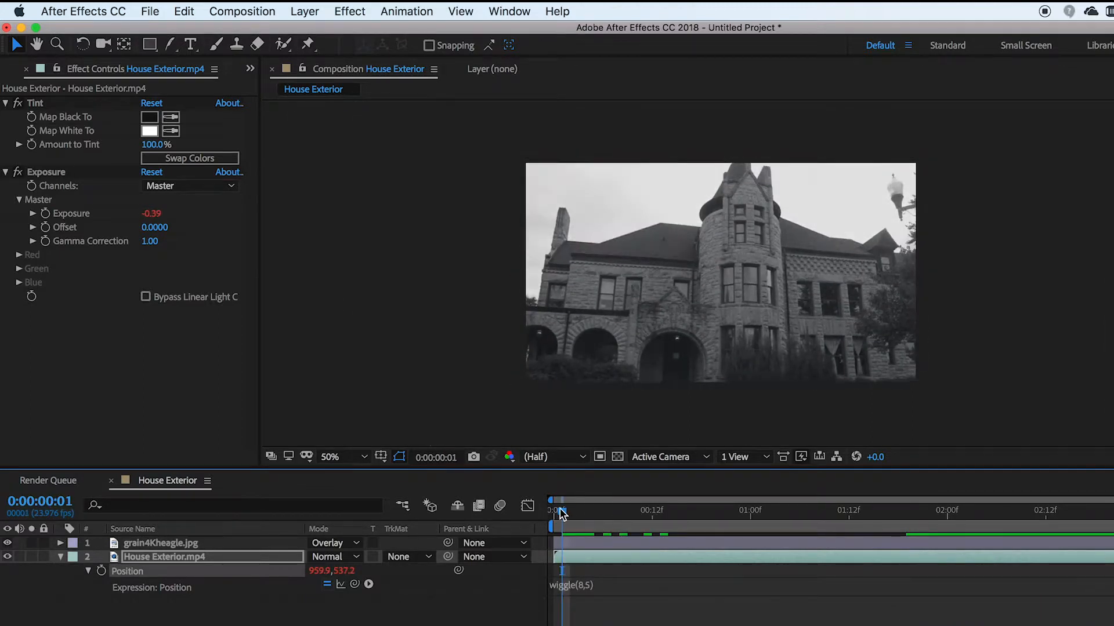
Step: Preview the wiggle(8,5) position shake on the house footage and clear the layer selection
{"action": "key", "text": "space"}
{"action": "key", "text": "space"}
{"action": "left_click", "coordinate": [151, 604]}
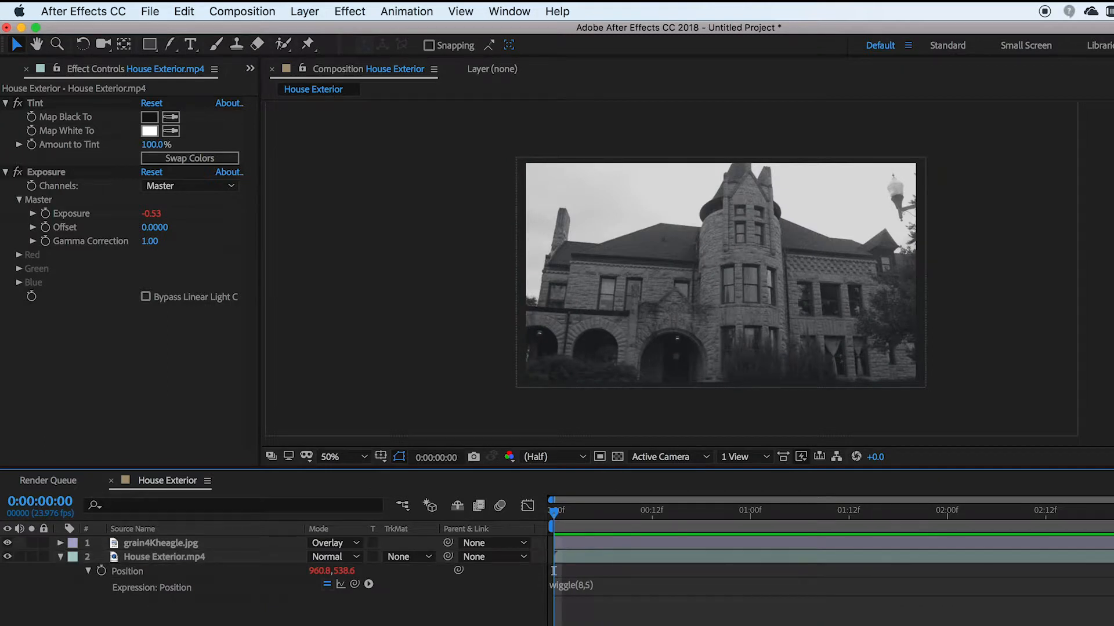
Step: Create a 1920 x 1080 px solid named Dark Gray Solid 1 with the dark gray color 505050
{"action": "key", "text": "super+y"}
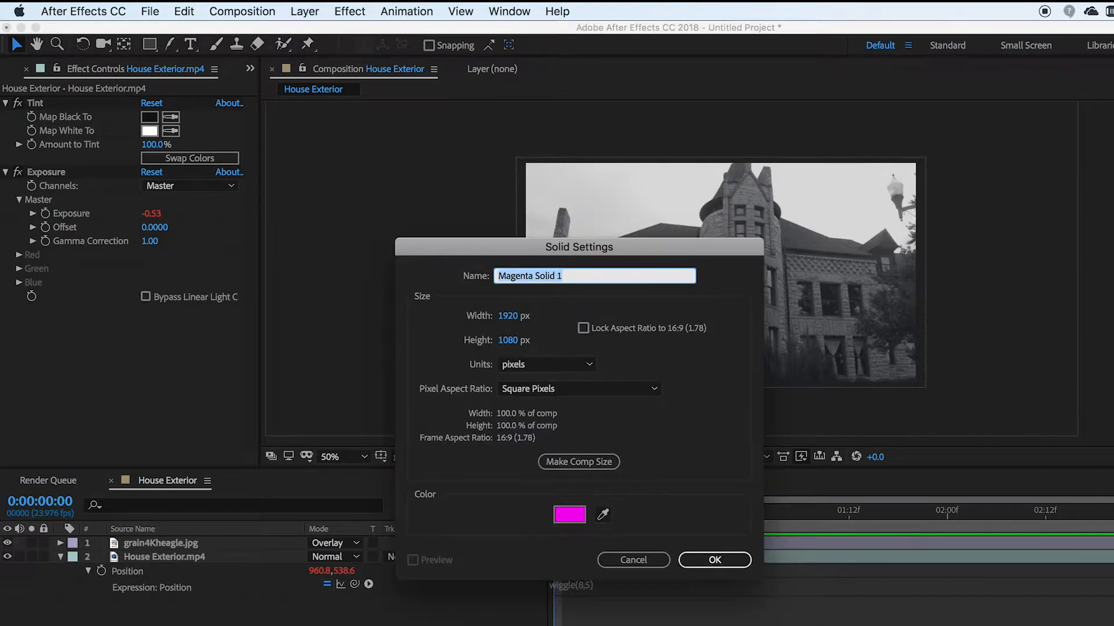
{"action": "left_click", "coordinate": [570, 515]}
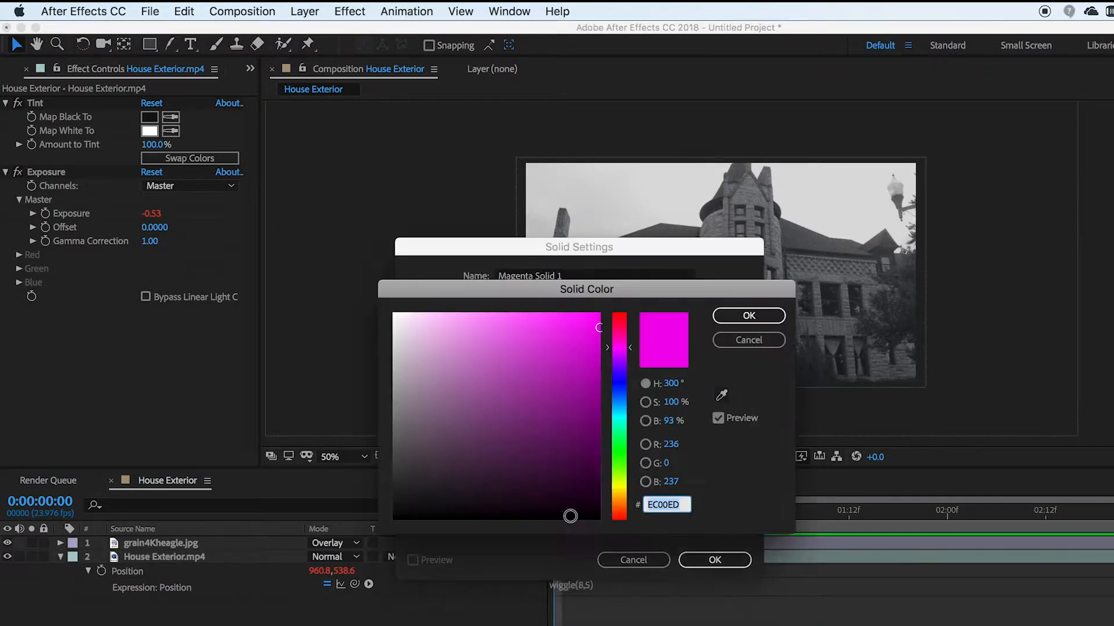
{"action": "mouse_move", "coordinate": [515, 426]}
{"action": "left_mouse_down"}
{"action": "mouse_move", "coordinate": [406, 493]}
{"action": "mouse_move", "coordinate": [377, 455]}
{"action": "left_mouse_up"}
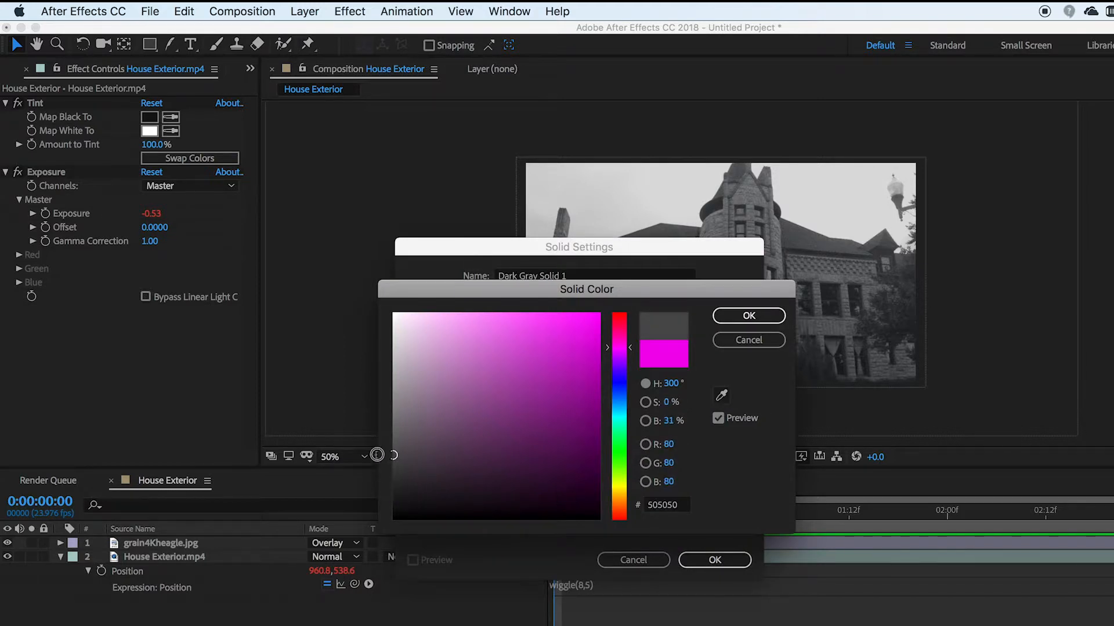
{"action": "left_click", "coordinate": [754, 318]}
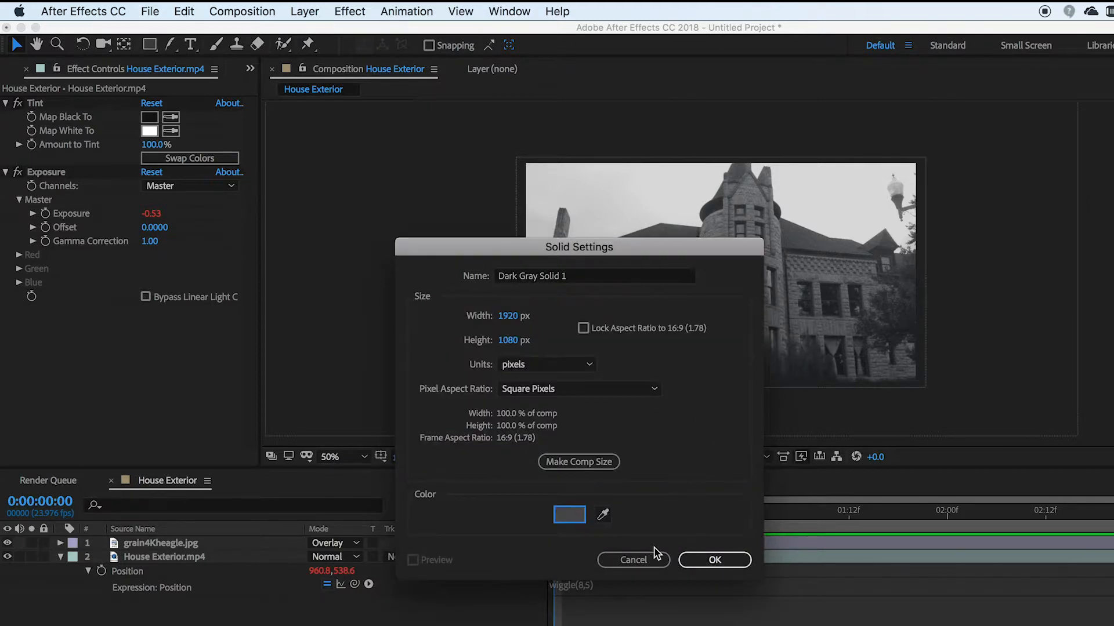
{"action": "left_click", "coordinate": [702, 560]}
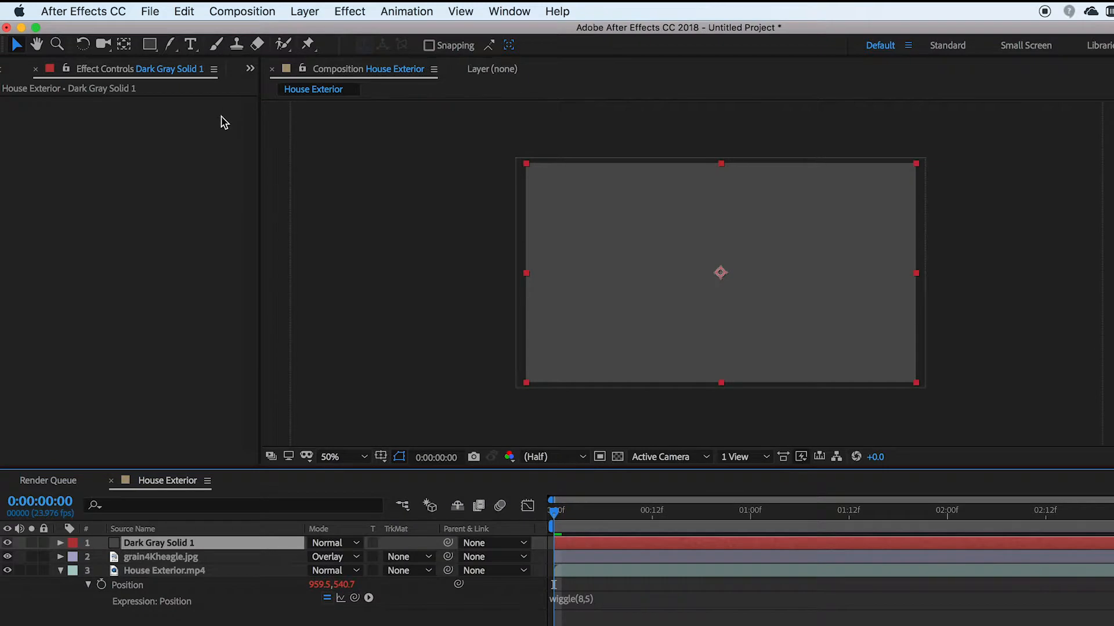
Step: Draw a rounded rectangle mask slightly inside the frame edges on Dark Gray Solid 1, enlarging its corner roundness while drawing
{"action": "left_click", "coordinate": [155, 51]}
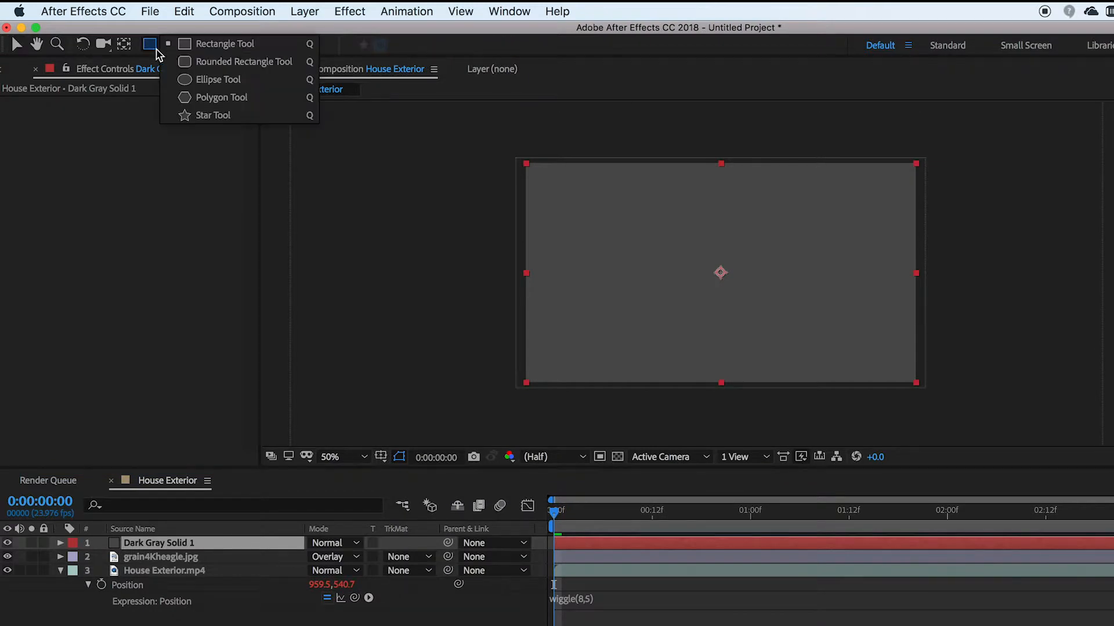
{"action": "left_click", "coordinate": [197, 61]}
{"action": "left_click_drag", "start_coordinate": [545, 182], "coordinate": [900, 361]}
{"action": "key", "text": "Up"}
{"action": "key", "text": "Up"}
{"action": "key", "text": "Up"}
{"action": "key", "text": "Up"}
{"action": "key", "text": "Up"}
{"action": "key", "text": "Up"}
{"action": "key", "text": "Up"}
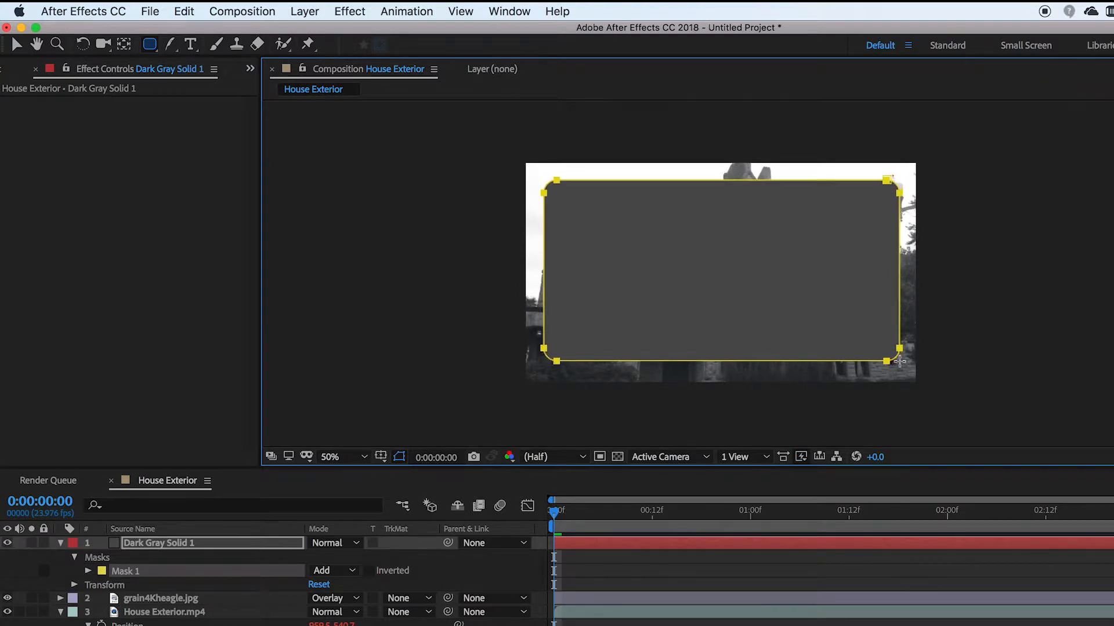
{"action": "key", "text": "Up"}
{"action": "key", "text": "Up"}
{"action": "key", "text": "Up"}
{"action": "left_click_drag", "start_coordinate": [900, 361], "coordinate": [897, 361]}
{"action": "key", "text": "Up"}
{"action": "key", "text": "Up"}
{"action": "key", "text": "Up"}
{"action": "key", "text": "Up"}
{"action": "key", "text": "Up"}
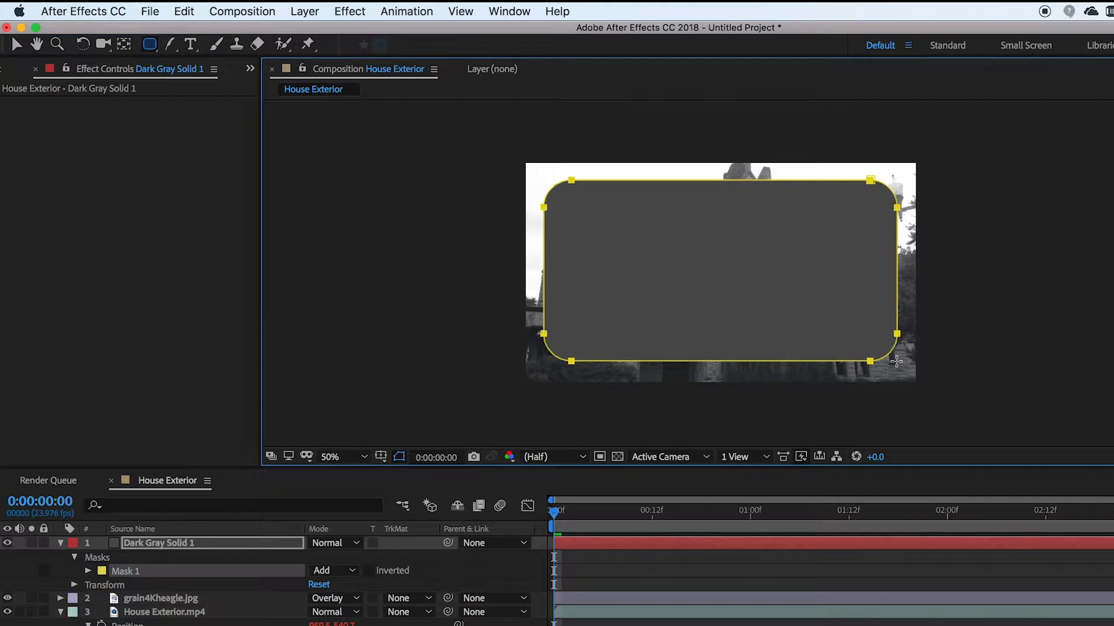
Step: Set Mask 1 on Dark Gray Solid 1 to Subtract and its Mask Feather to 211 pixels
{"action": "left_click", "coordinate": [325, 571]}
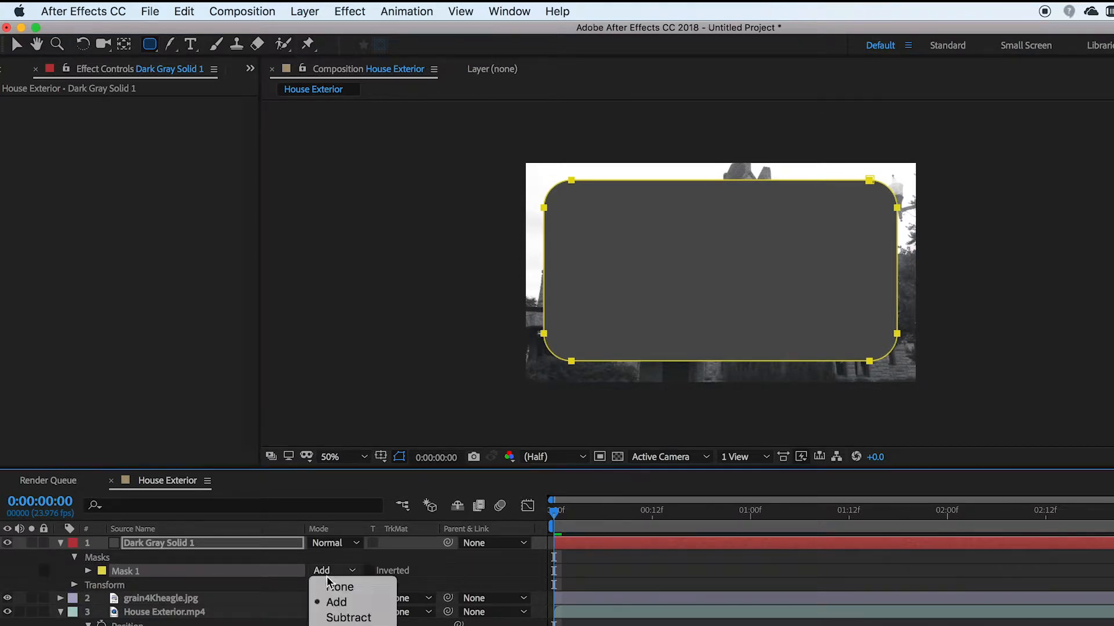
{"action": "left_click", "coordinate": [345, 618]}
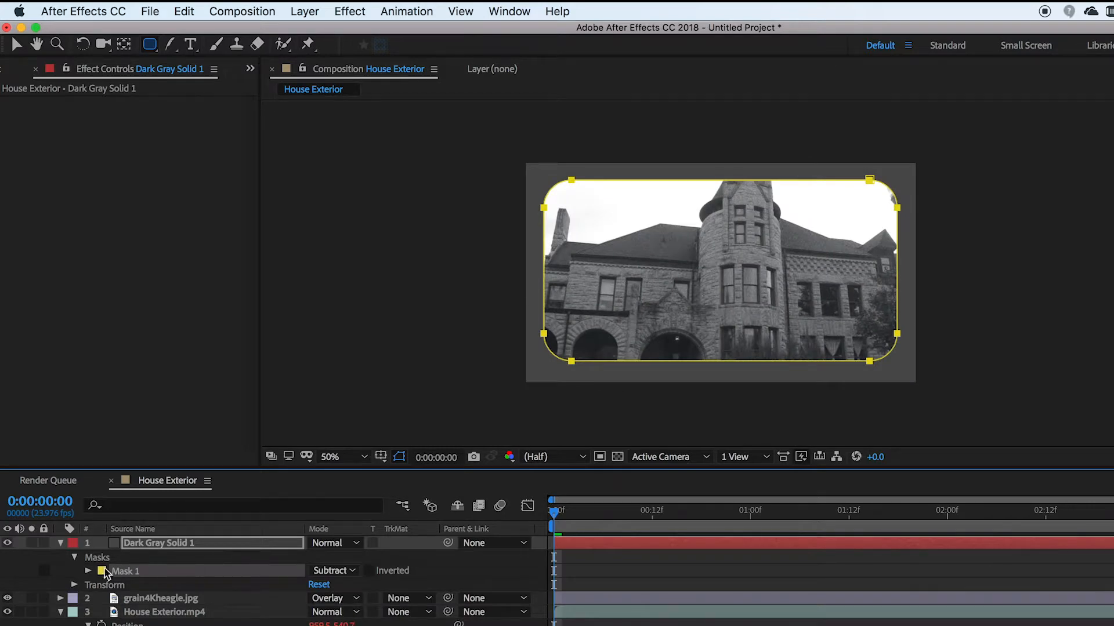
{"action": "key", "text": "f"}
{"action": "left_click_drag", "start_coordinate": [329, 571], "coordinate": [499, 587]}
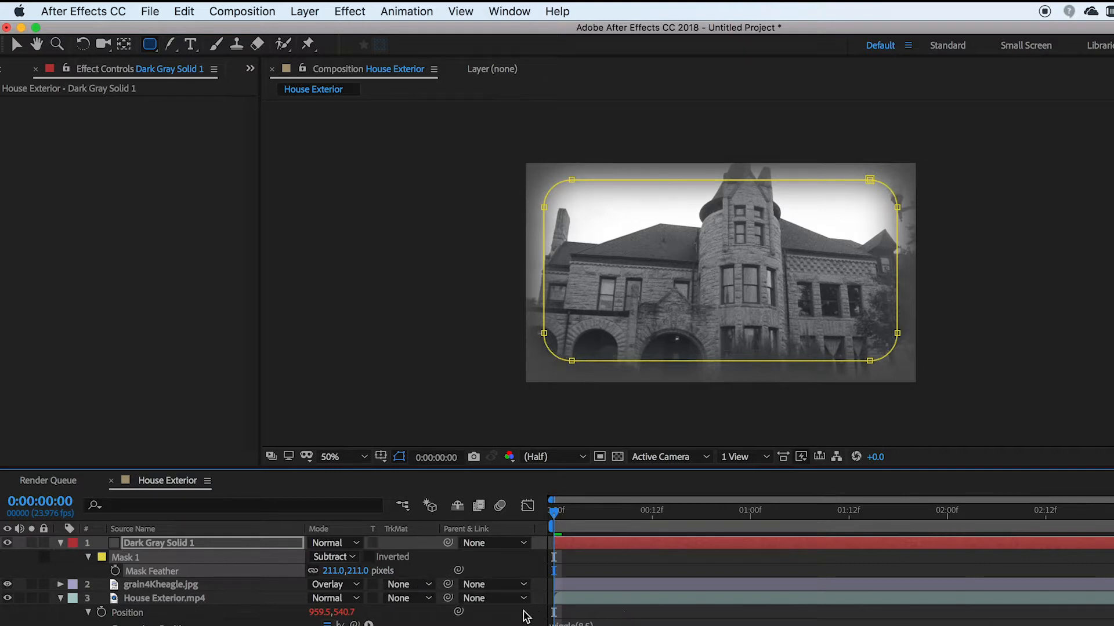
Step: Set Dark Gray Solid 1's blending mode to Multiply and preview the vignette from 0:00:00:00
{"action": "left_click", "coordinate": [346, 546]}
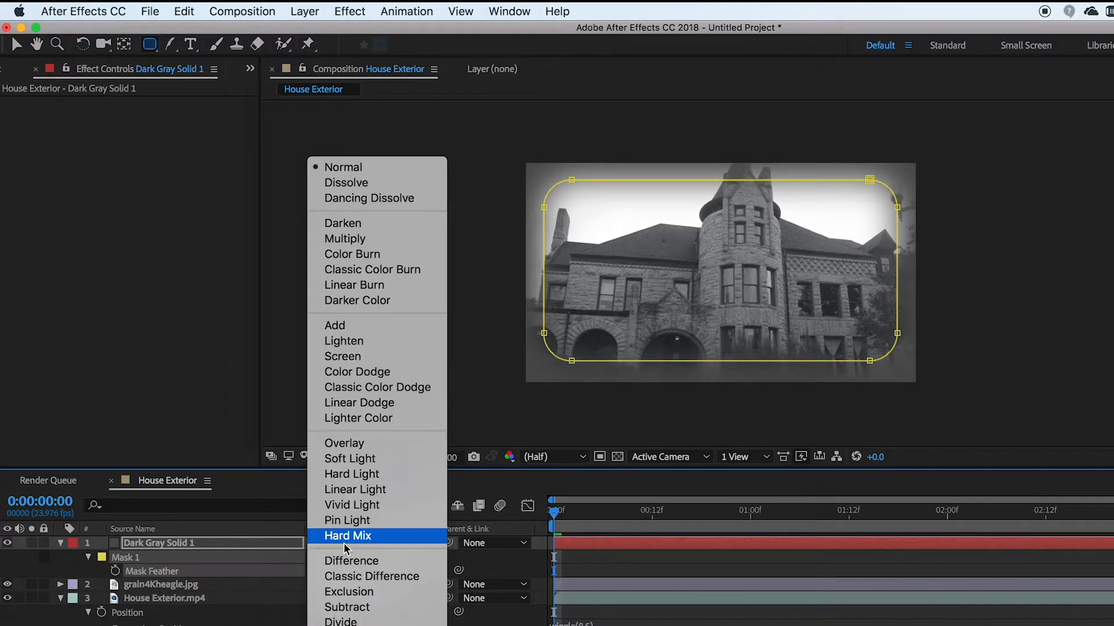
{"action": "left_click", "coordinate": [390, 238]}
{"action": "key", "text": "F2"}
{"action": "left_click_drag", "start_coordinate": [629, 515], "coordinate": [540, 529]}
{"action": "key", "text": "space"}
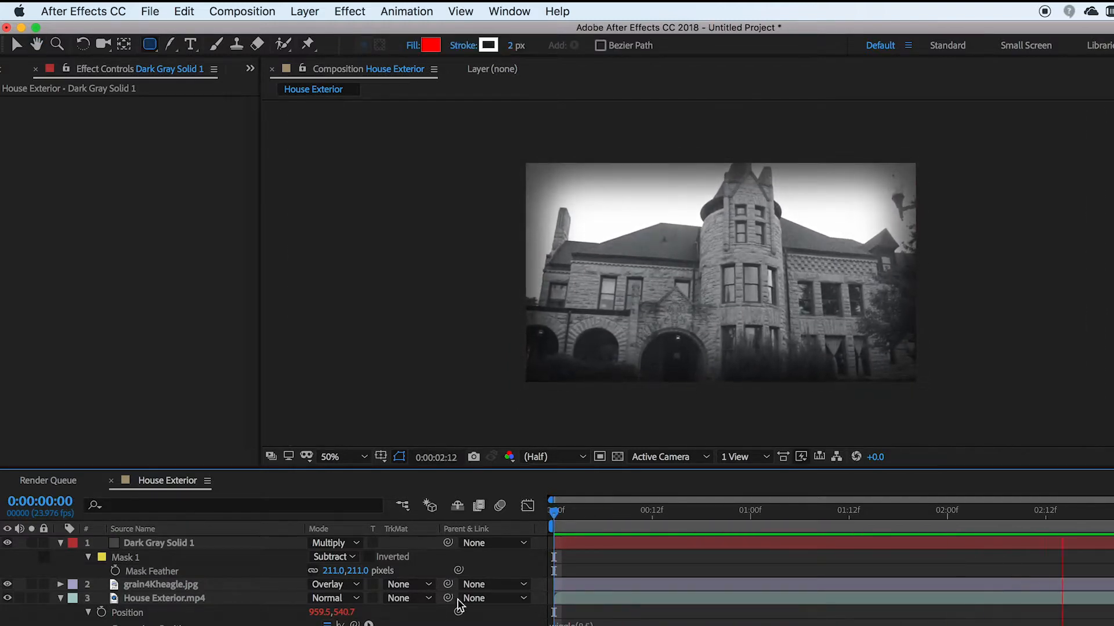
{"action": "key", "text": "space"}
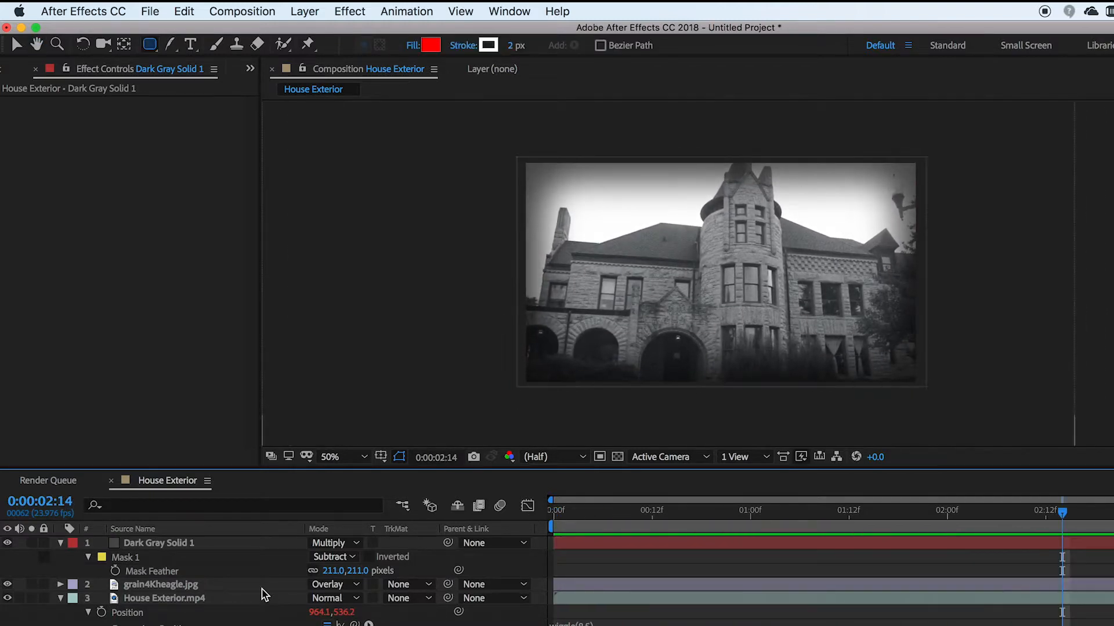
Step: Add the expression wiggle(4,50) to Mask 1's Mask Feather on Dark Gray Solid 1 and preview the pulsing vignette
{"action": "left_click", "coordinate": [179, 570]}
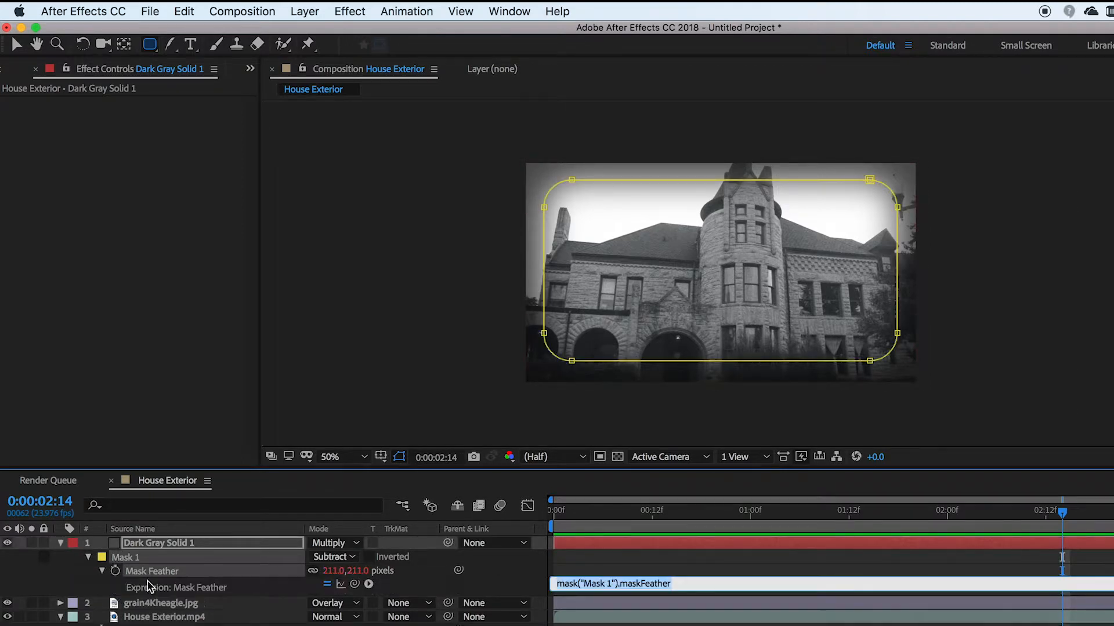
{"action": "left_click", "coordinate": [115, 570], "text": "alt"}
{"action": "type", "text": "wiggle(4,50"}
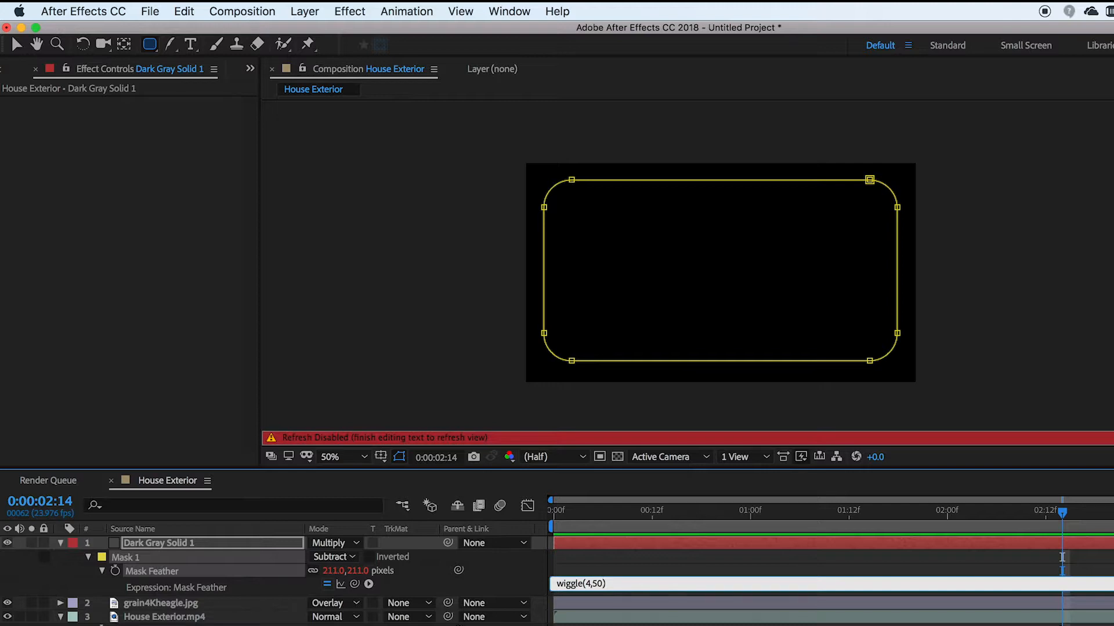
{"action": "key", "text": "KP_Enter"}
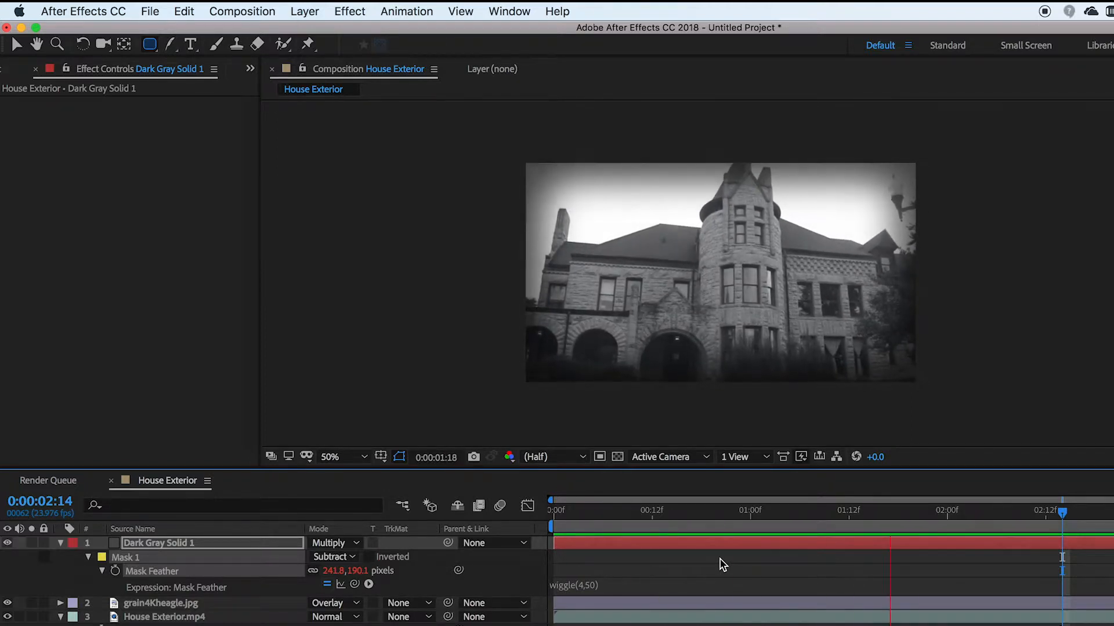
{"action": "key", "text": "space"}
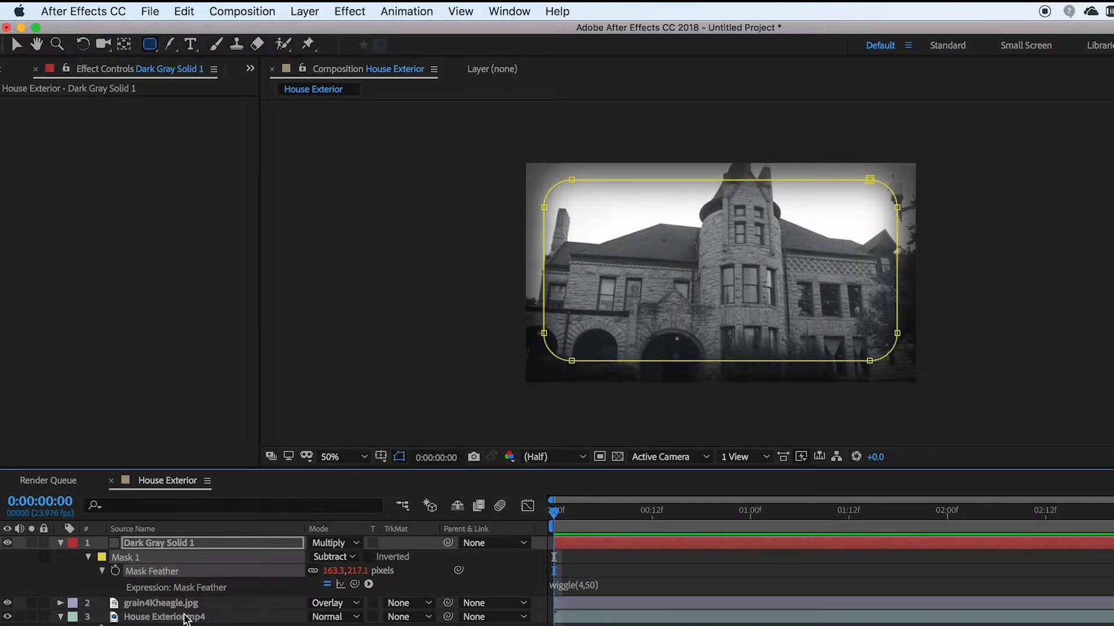
{"action": "key", "text": "super+shift+a"}
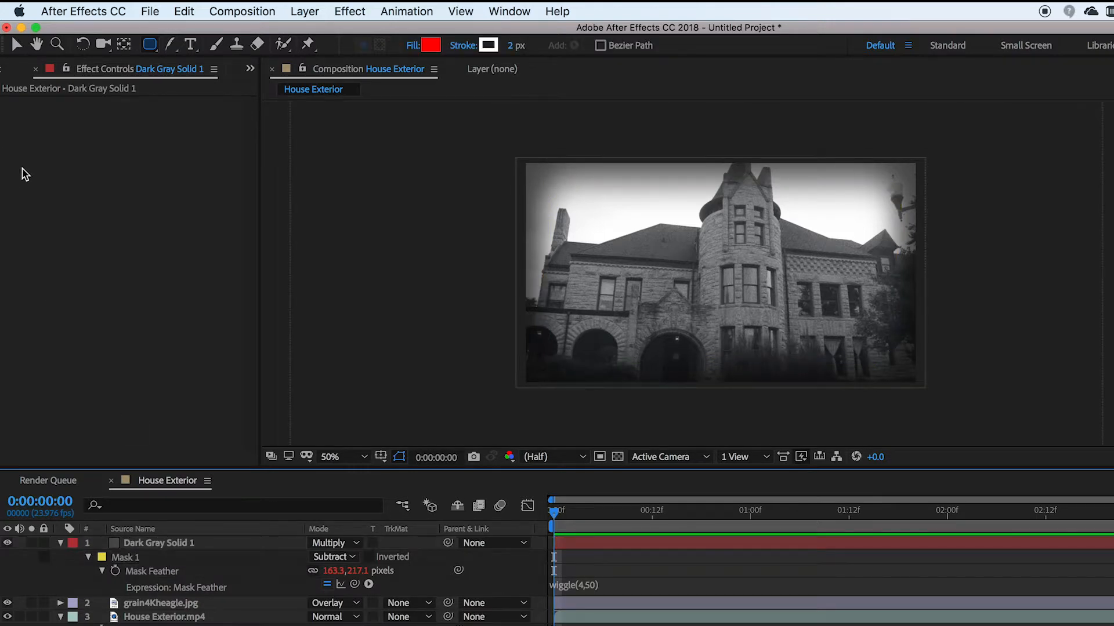
{"action": "mouse_move", "coordinate": [603, 29]}
{"action": "left_mouse_down"}
{"action": "mouse_move", "coordinate": [640, 30]}
{"action": "mouse_move", "coordinate": [604, 31]}
{"action": "left_mouse_up"}
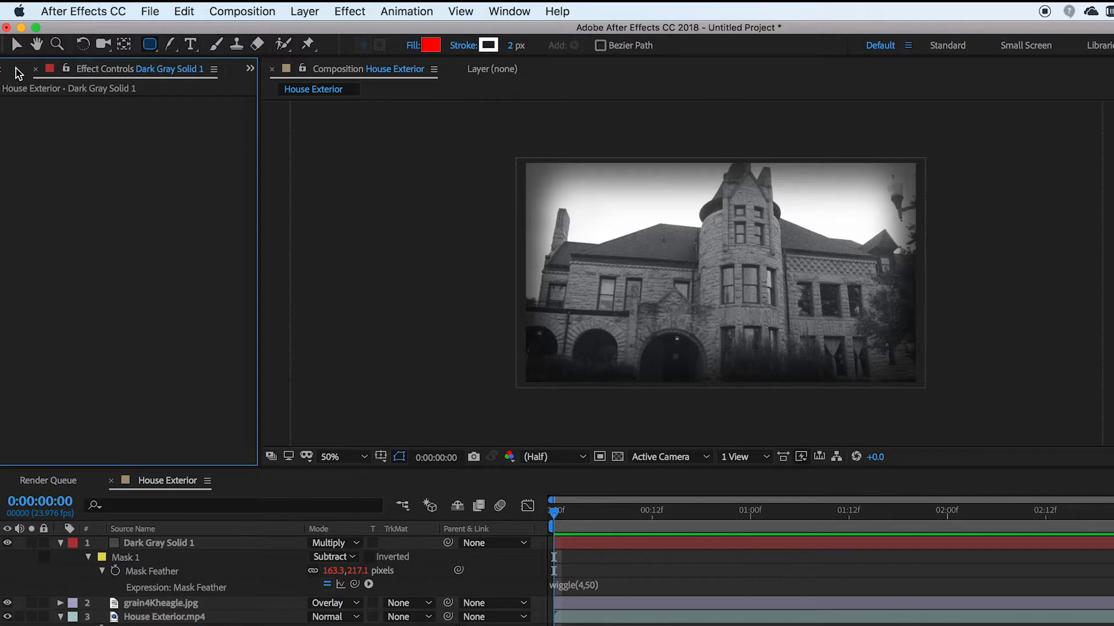
Step: Try reusing Dark Gray Solid 1 from the project's Solids folder as a new top layer, and undo it
{"action": "left_click", "coordinate": [21, 70]}
{"action": "left_click", "coordinate": [5, 324]}
{"action": "left_click_drag", "start_coordinate": [44, 339], "coordinate": [142, 530]}
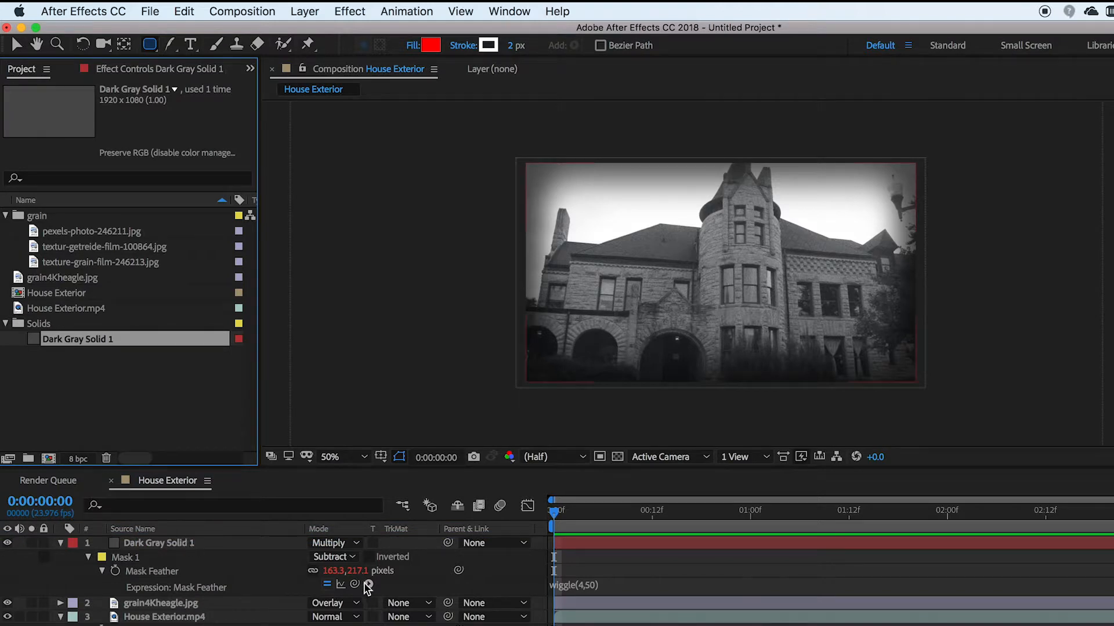
{"action": "left_click_drag", "start_coordinate": [43, 341], "coordinate": [131, 538]}
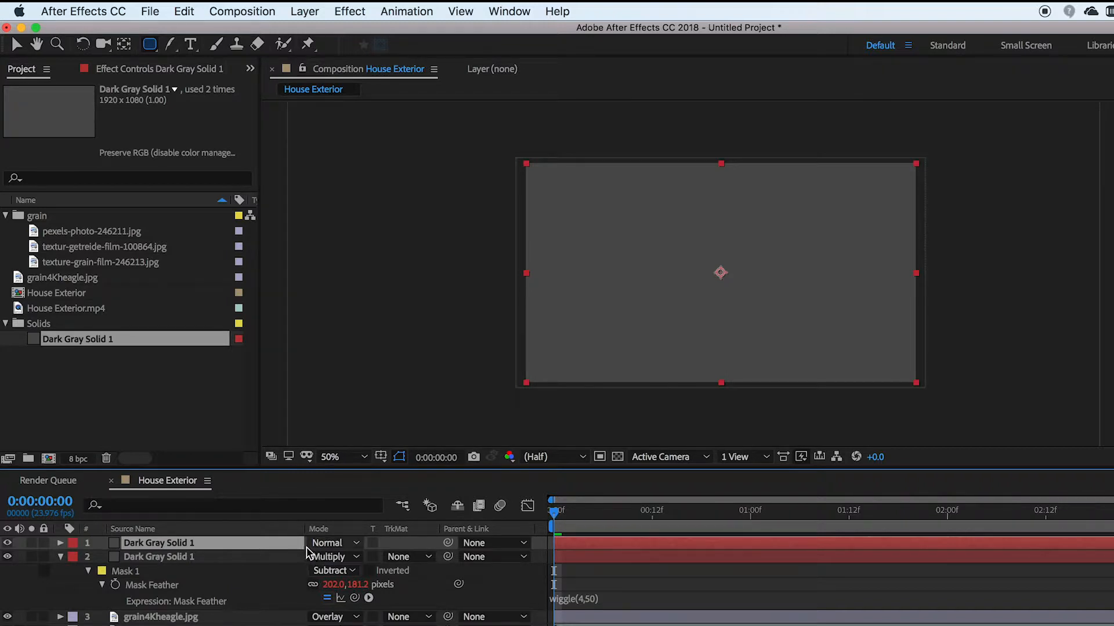
{"action": "key", "text": "super+z"}
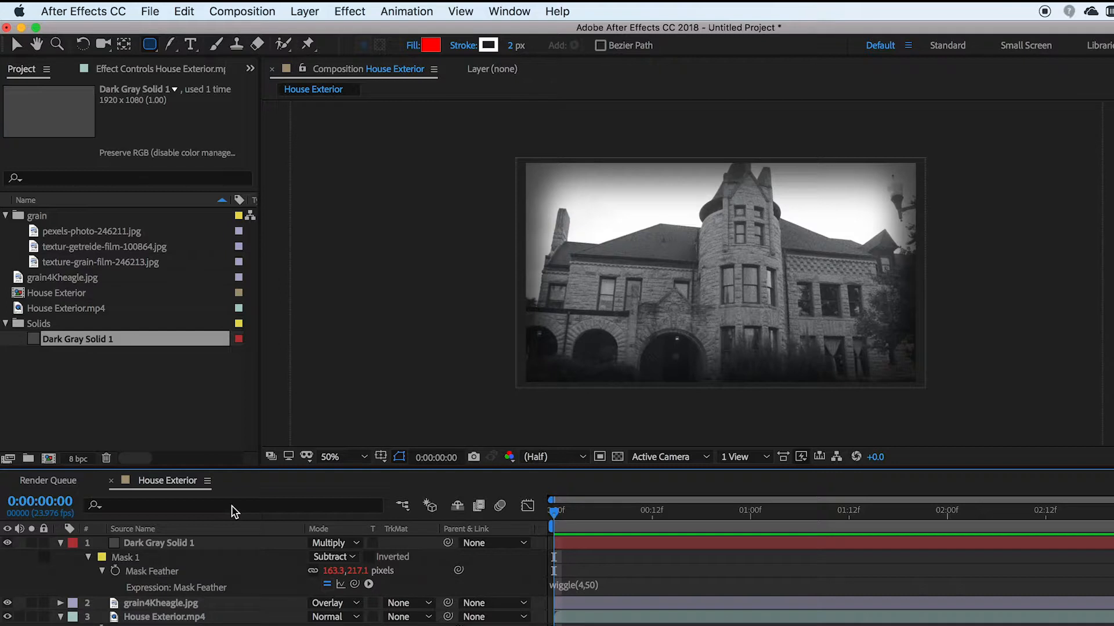
Step: Create a new solid with color brightness 50% (808080) and name it Gray Solid 50%
{"action": "key", "text": "super+y"}
{"action": "left_click", "coordinate": [569, 513]}
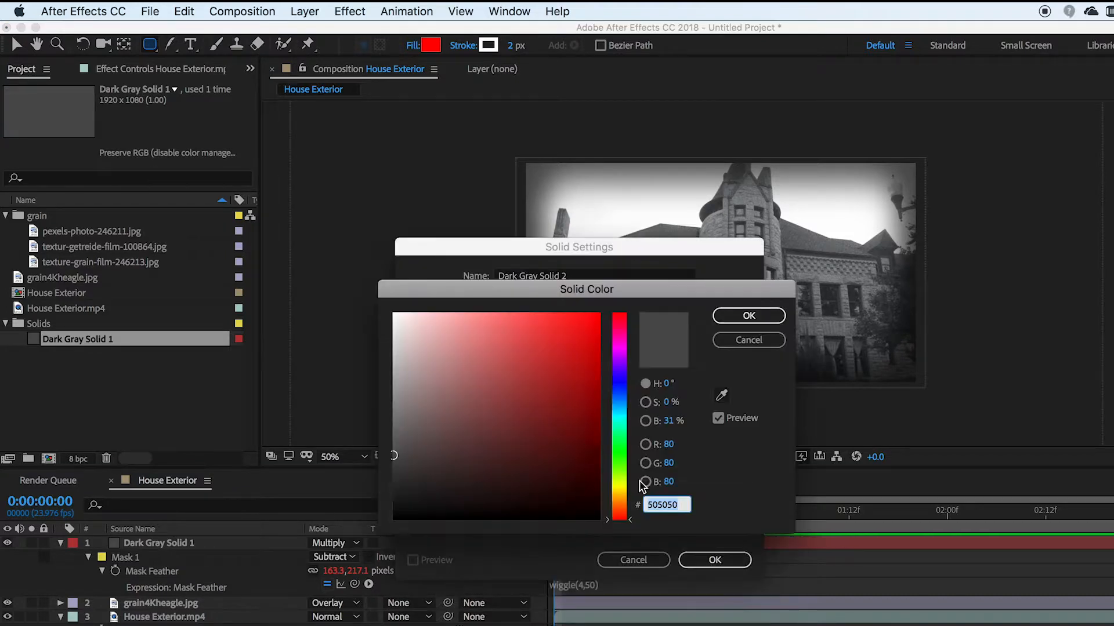
{"action": "left_click", "coordinate": [669, 421]}
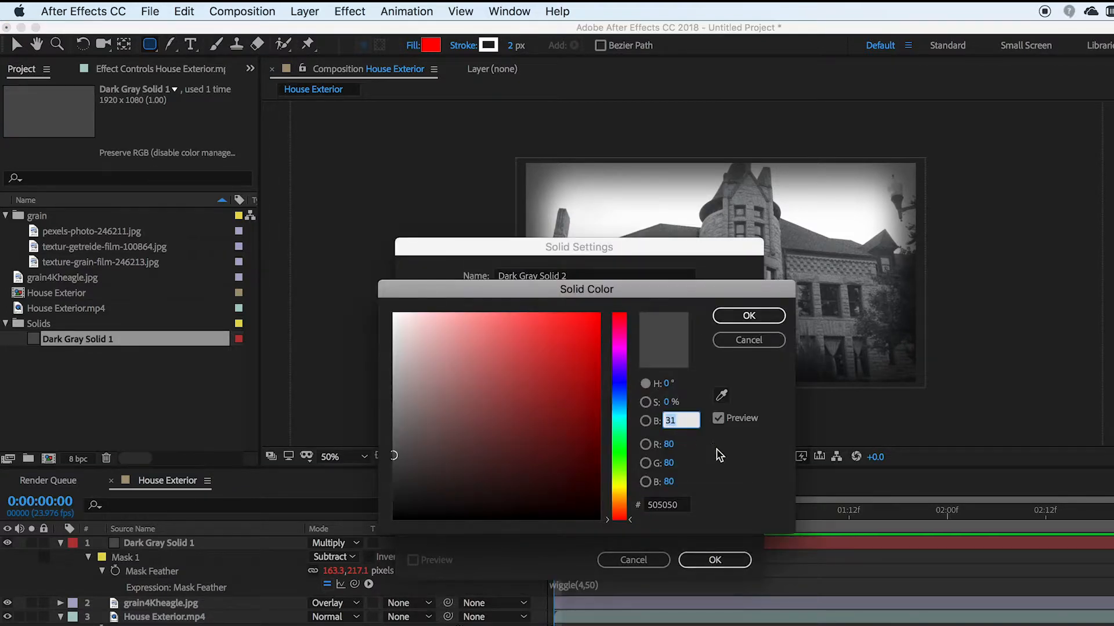
{"action": "type", "text": "50"}
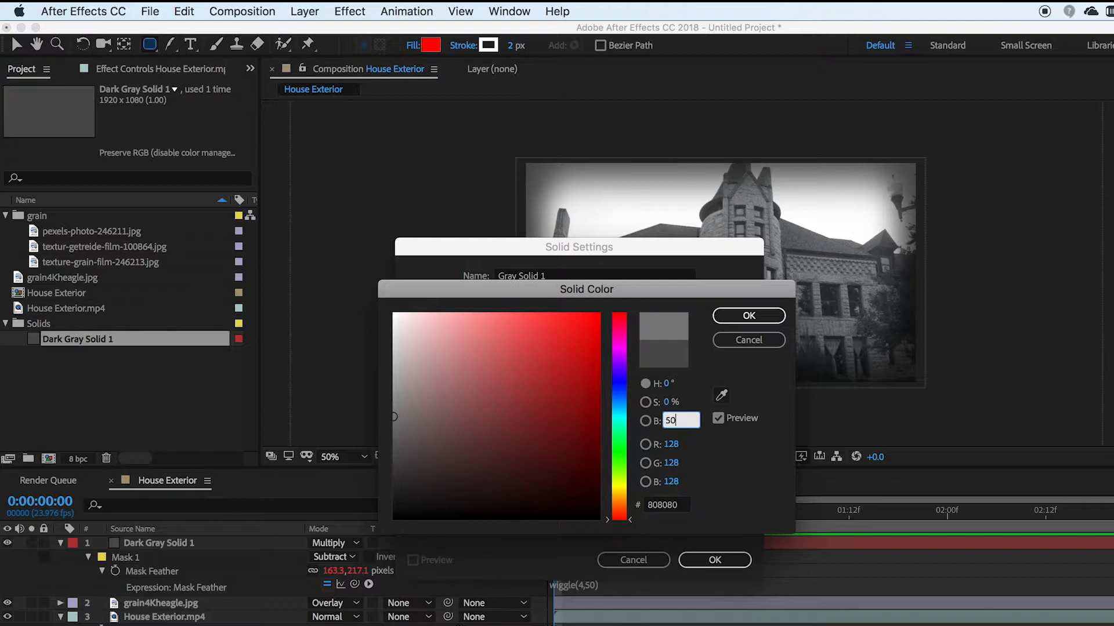
{"action": "left_click", "coordinate": [749, 316]}
{"action": "left_click", "coordinate": [561, 276]}
{"action": "key", "text": "BackSpace"}
{"action": "type", "text": "50%"}
{"action": "key", "text": "Return"}
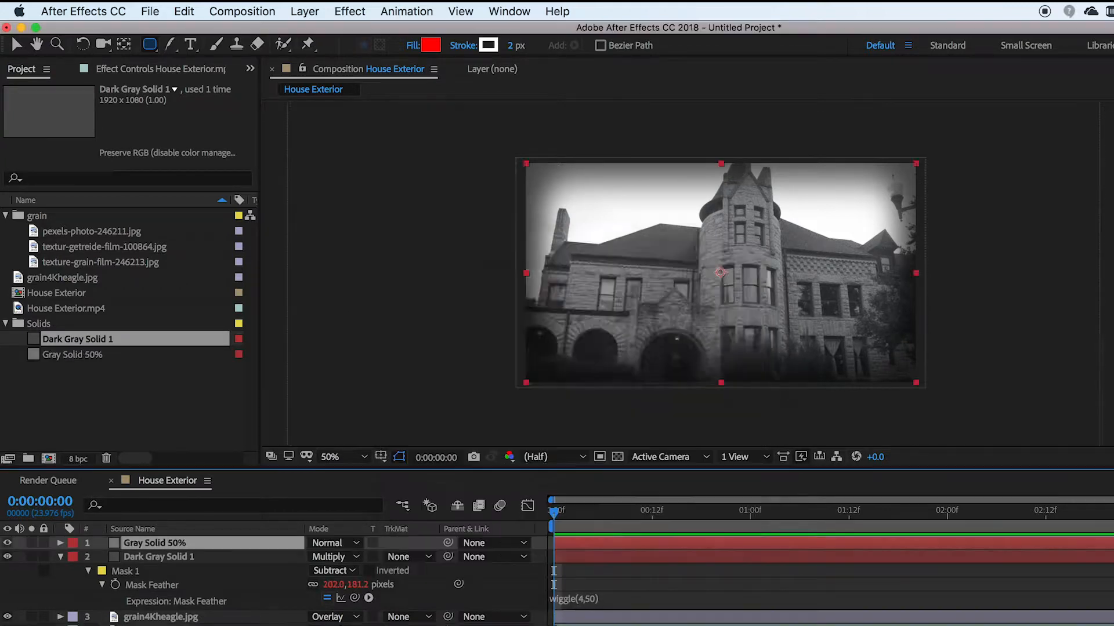
Step: Set the Gray Solid 50% layer's blending mode to Overlay, with the playhead at 0:00:00:00
{"action": "left_click", "coordinate": [38, 355]}
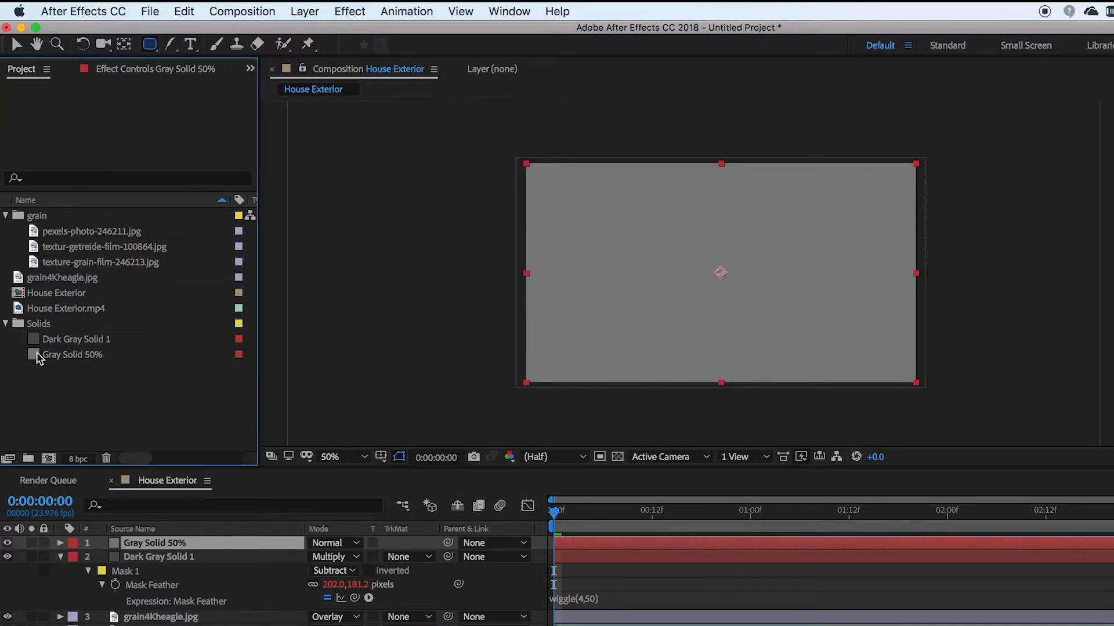
{"action": "left_click_drag", "start_coordinate": [623, 511], "coordinate": [554, 511]}
{"action": "left_click", "coordinate": [340, 546]}
{"action": "left_click", "coordinate": [347, 447]}
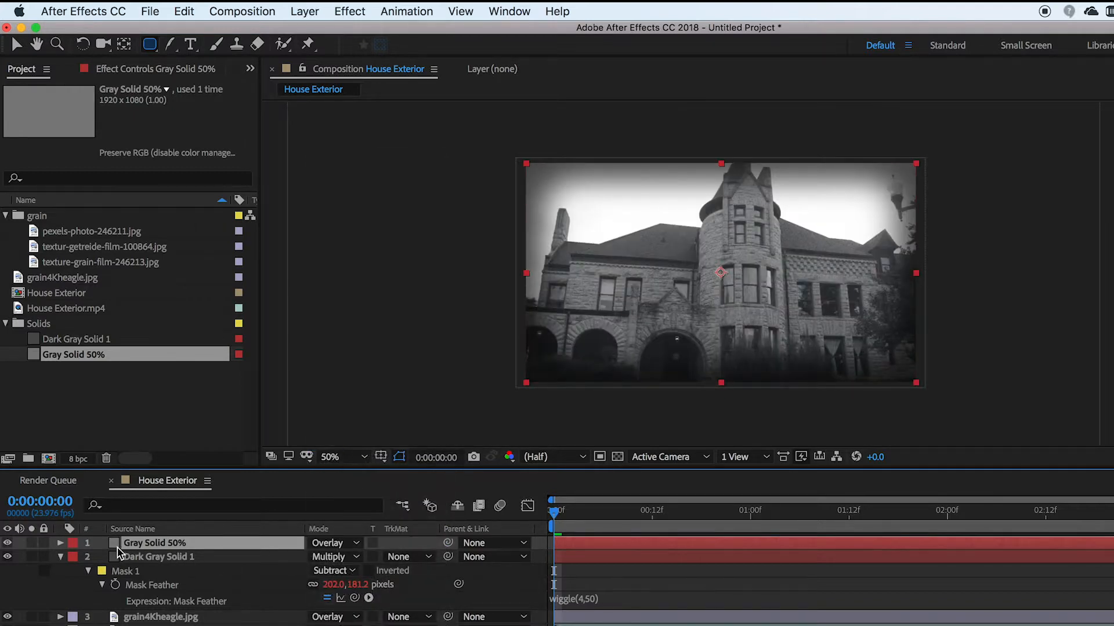
Step: Open the Gray Solid 50% layer for painting, expand the Paint settings and set the stroke duration to Constant
{"action": "double_click", "coordinate": [118, 544]}
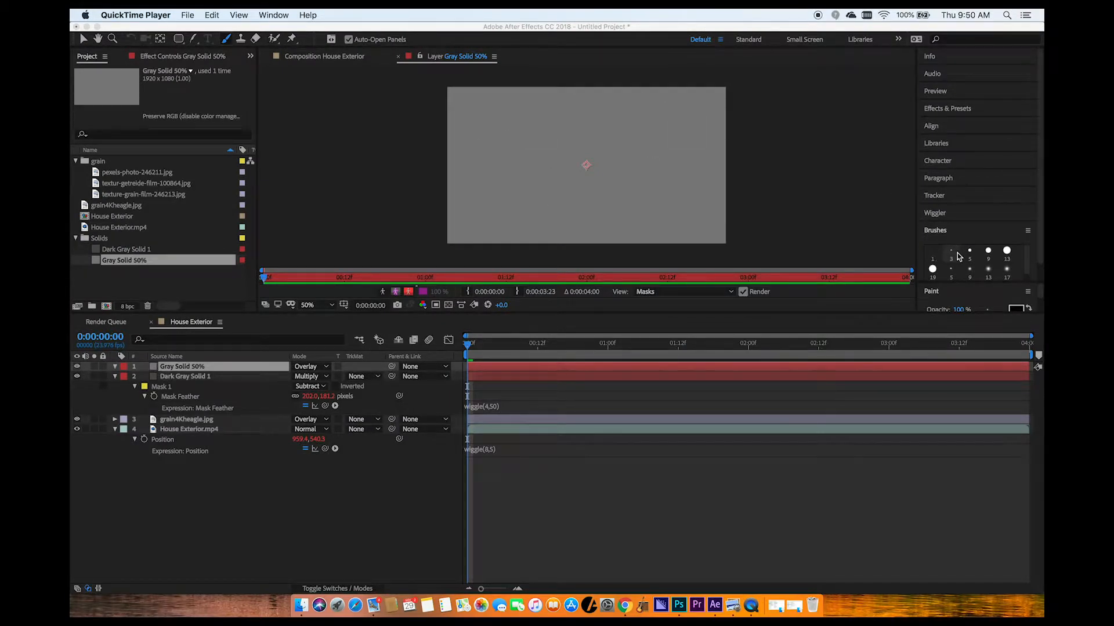
{"action": "left_click", "coordinate": [957, 294]}
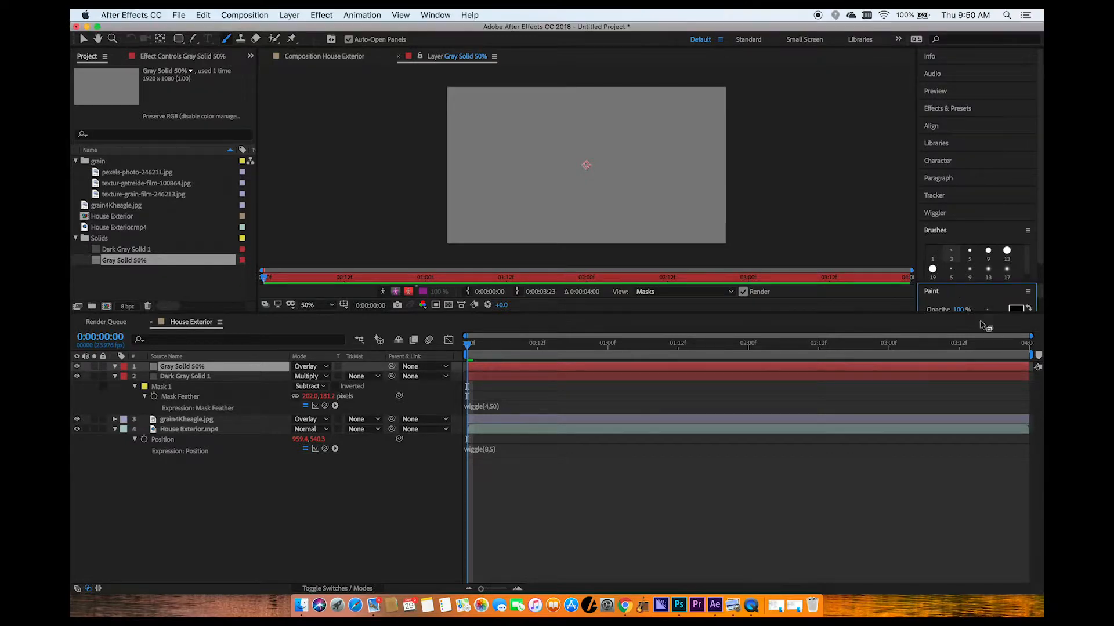
{"action": "mouse_move", "coordinate": [947, 313]}
{"action": "left_mouse_down"}
{"action": "mouse_move", "coordinate": [940, 375]}
{"action": "mouse_move", "coordinate": [950, 358]}
{"action": "left_mouse_up"}
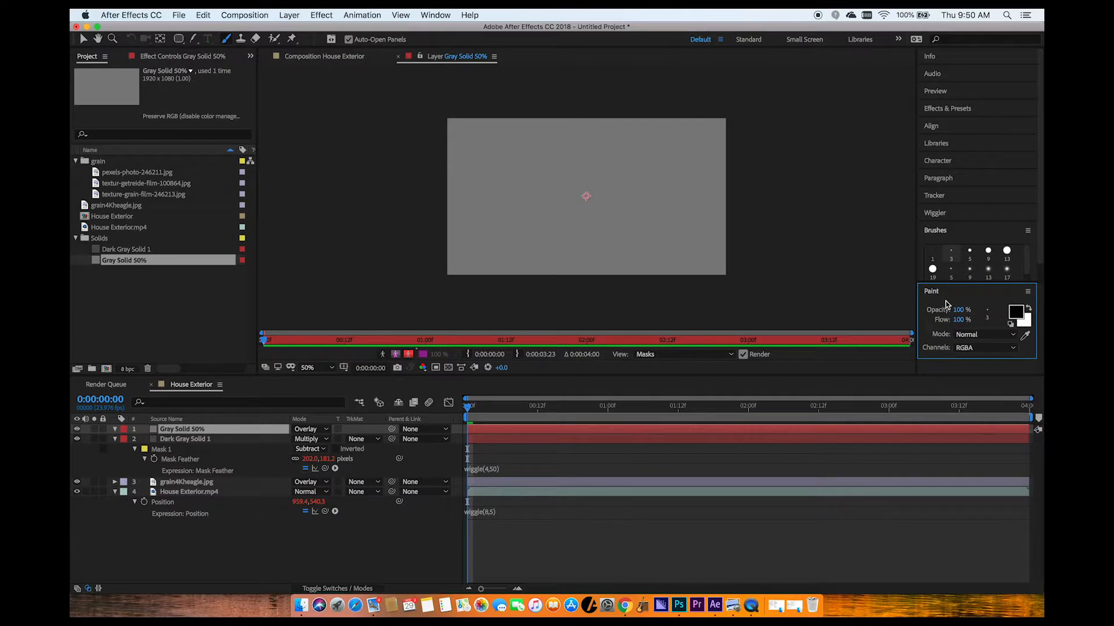
{"action": "mouse_move", "coordinate": [937, 293]}
{"action": "left_mouse_down"}
{"action": "mouse_move", "coordinate": [972, 408]}
{"action": "mouse_move", "coordinate": [1020, 458]}
{"action": "mouse_move", "coordinate": [977, 508]}
{"action": "mouse_move", "coordinate": [977, 589]}
{"action": "mouse_move", "coordinate": [978, 579]}
{"action": "left_mouse_up"}
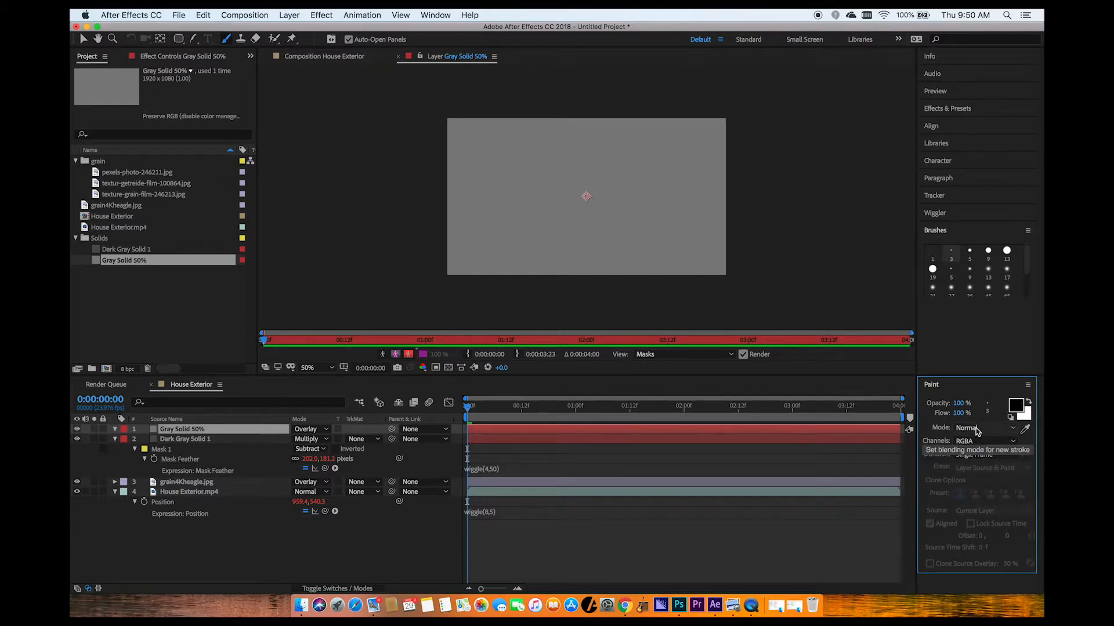
{"action": "left_click", "coordinate": [986, 457]}
{"action": "left_click", "coordinate": [985, 467]}
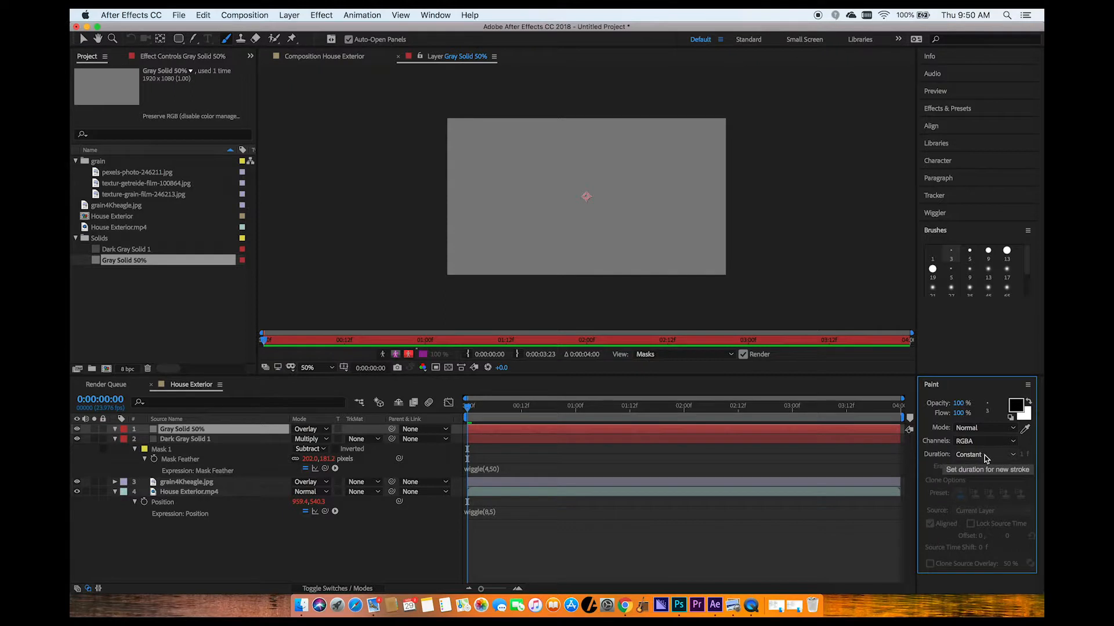
Step: Try the Write On stroke duration for the paintbrush, and set the duration to Single Frame
{"action": "left_click", "coordinate": [985, 458]}
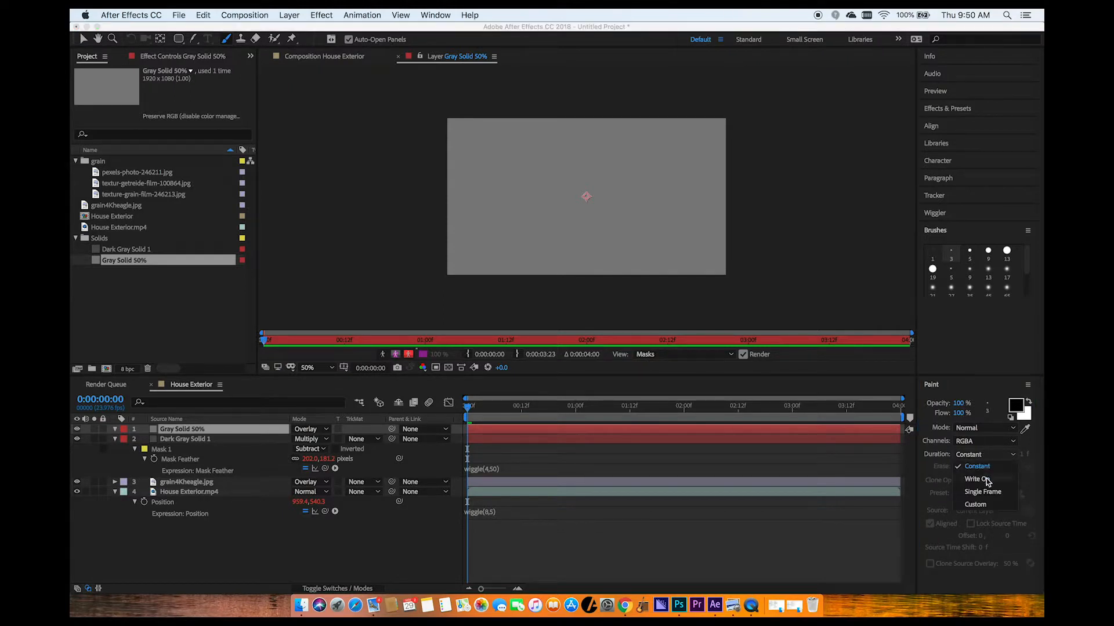
{"action": "left_click", "coordinate": [986, 480]}
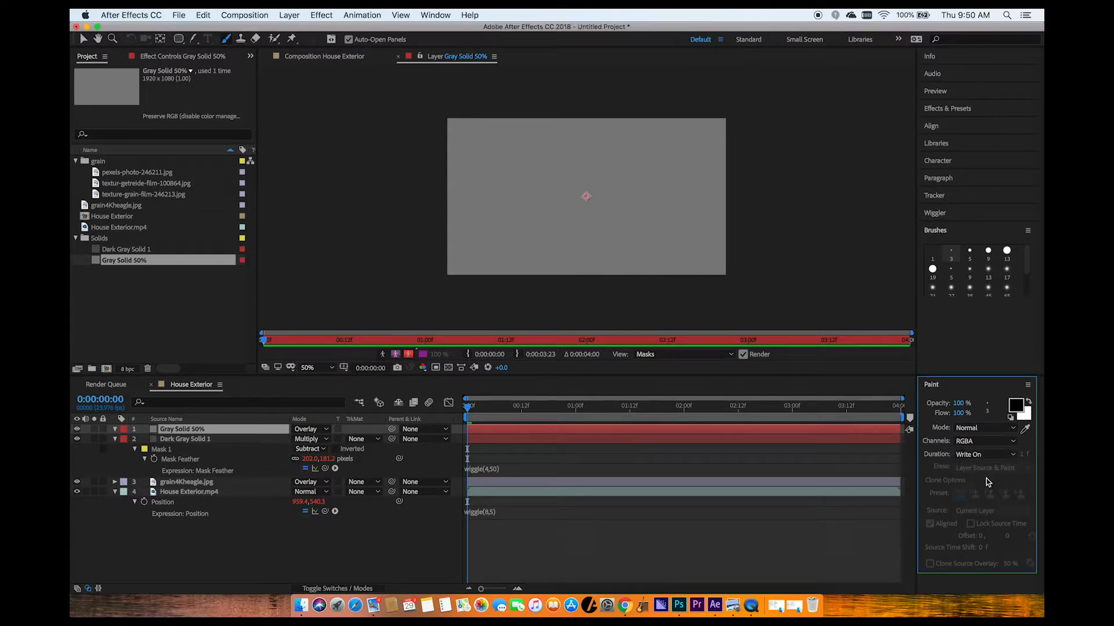
{"action": "left_click", "coordinate": [984, 455]}
{"action": "left_click", "coordinate": [986, 493]}
Step: Paint a few small black specks and scratches at scattered spots on the gray solid, frame by frame from 0:00:00:00 to 0:00:00:12
{"action": "left_click_drag", "start_coordinate": [477, 156], "coordinate": [487, 184]}
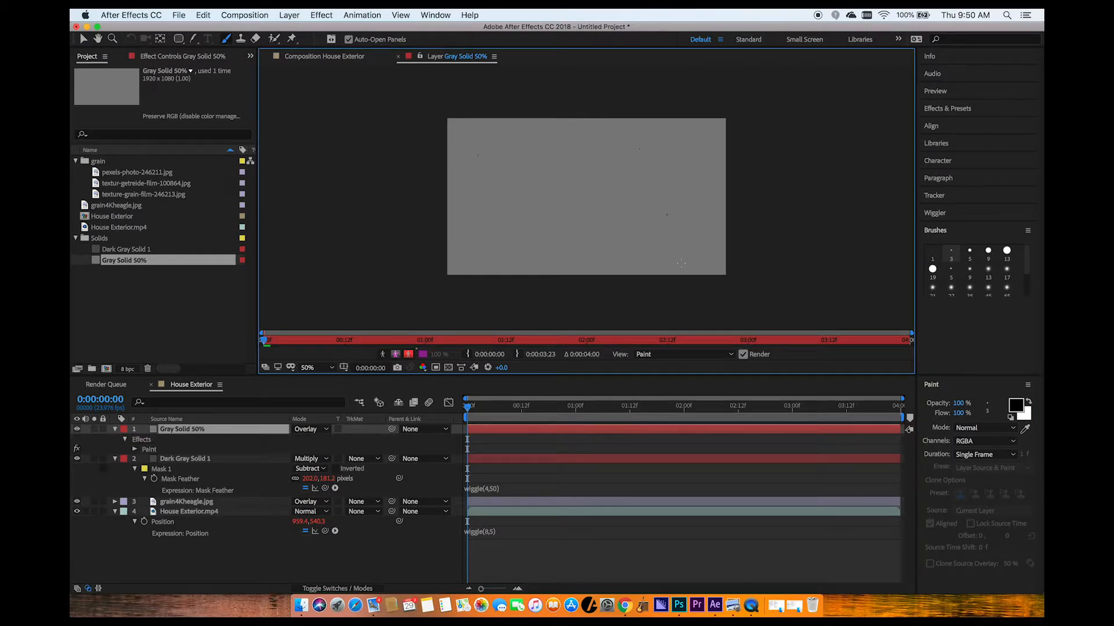
{"action": "key", "text": "Page_Down"}
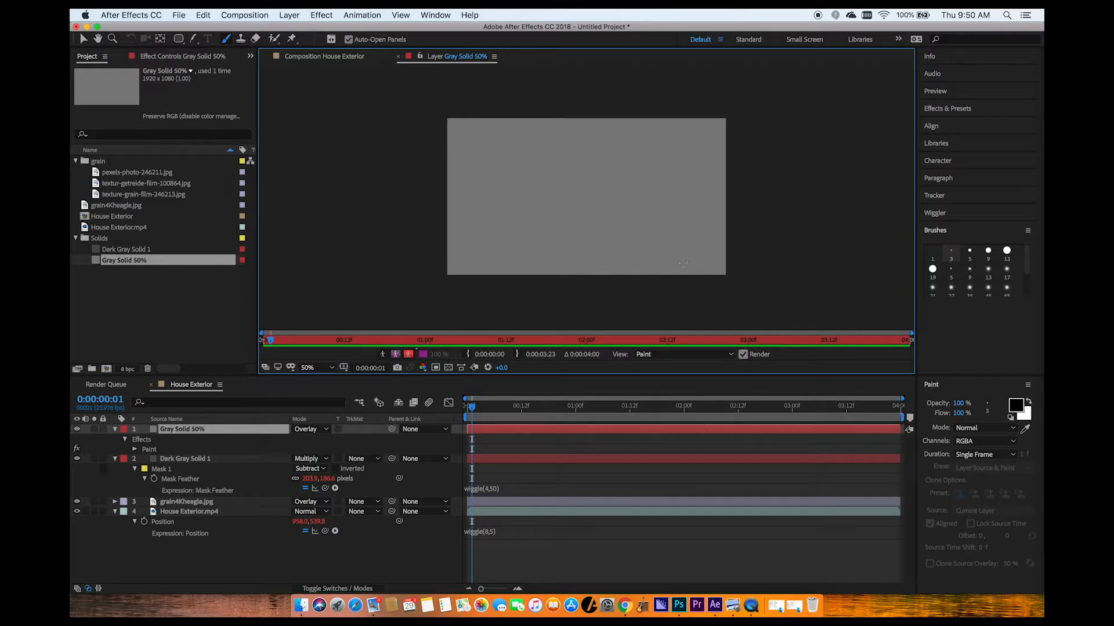
{"action": "left_click", "coordinate": [560, 143]}
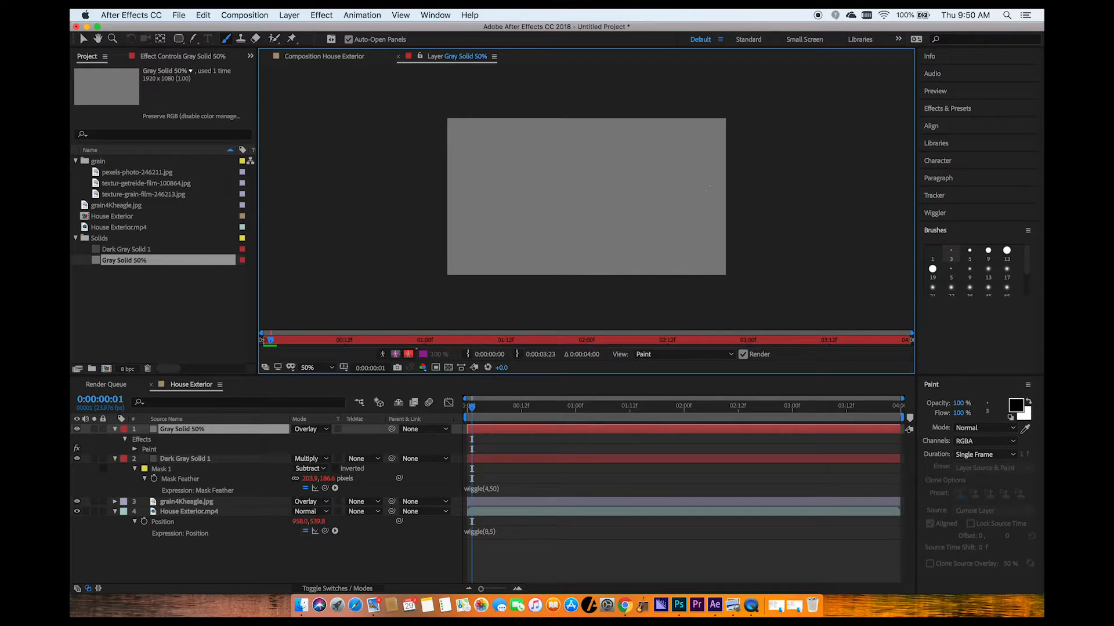
{"action": "key", "text": "Page_Down"}
{"action": "left_click", "coordinate": [580, 186]}
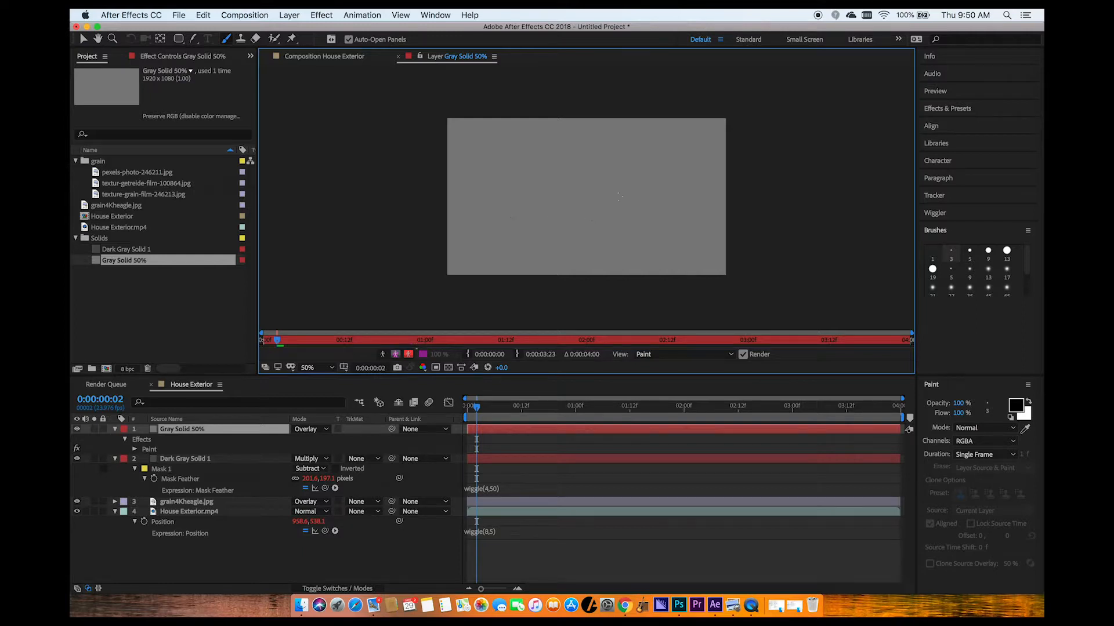
{"action": "key", "text": "Page_Down"}
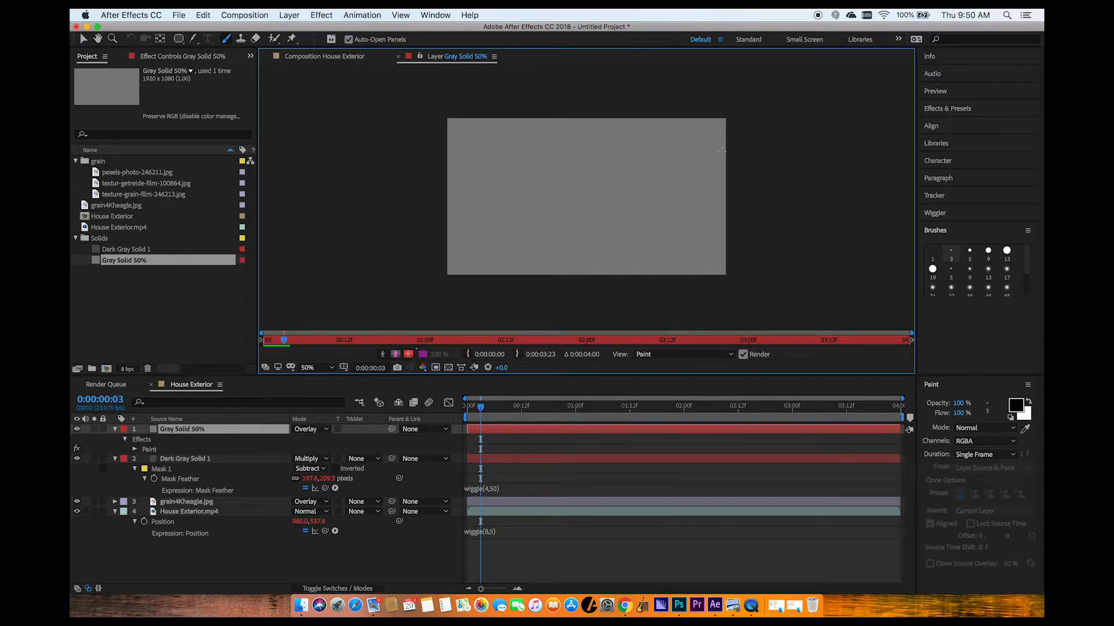
{"action": "key", "text": "Page_Down"}
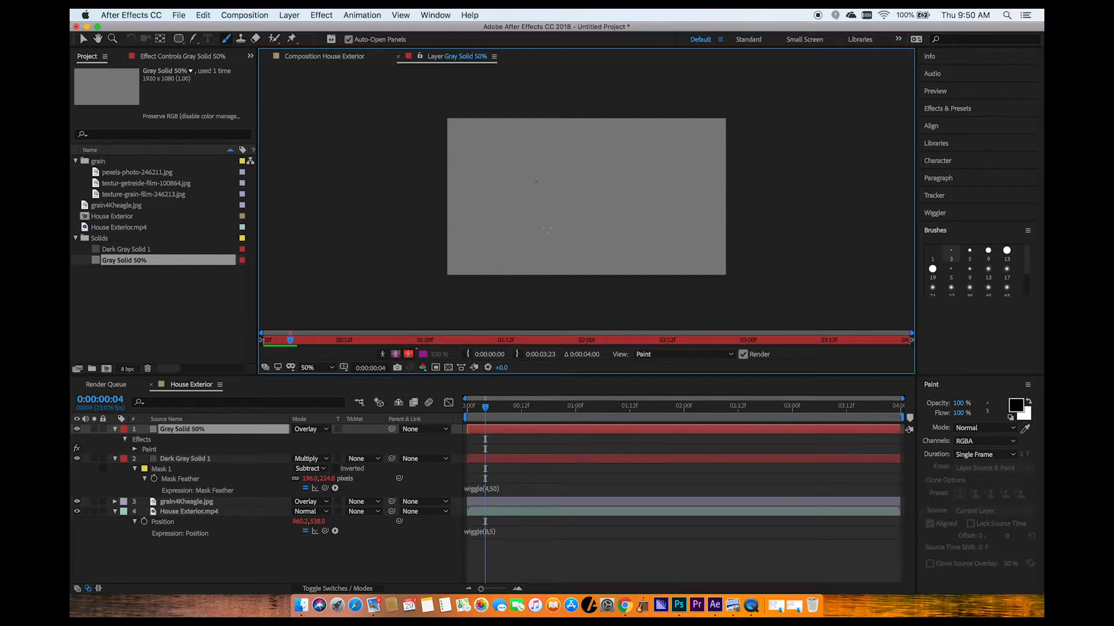
{"action": "key", "text": "Page_Down"}
{"action": "left_click", "coordinate": [634, 225]}
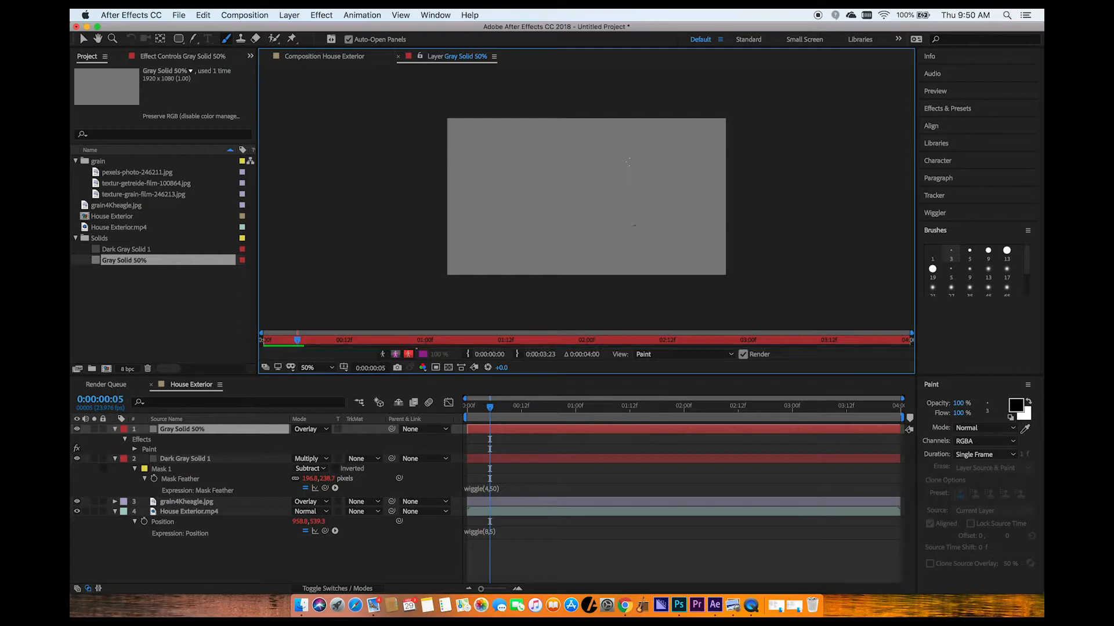
{"action": "key", "text": "Page_Down"}
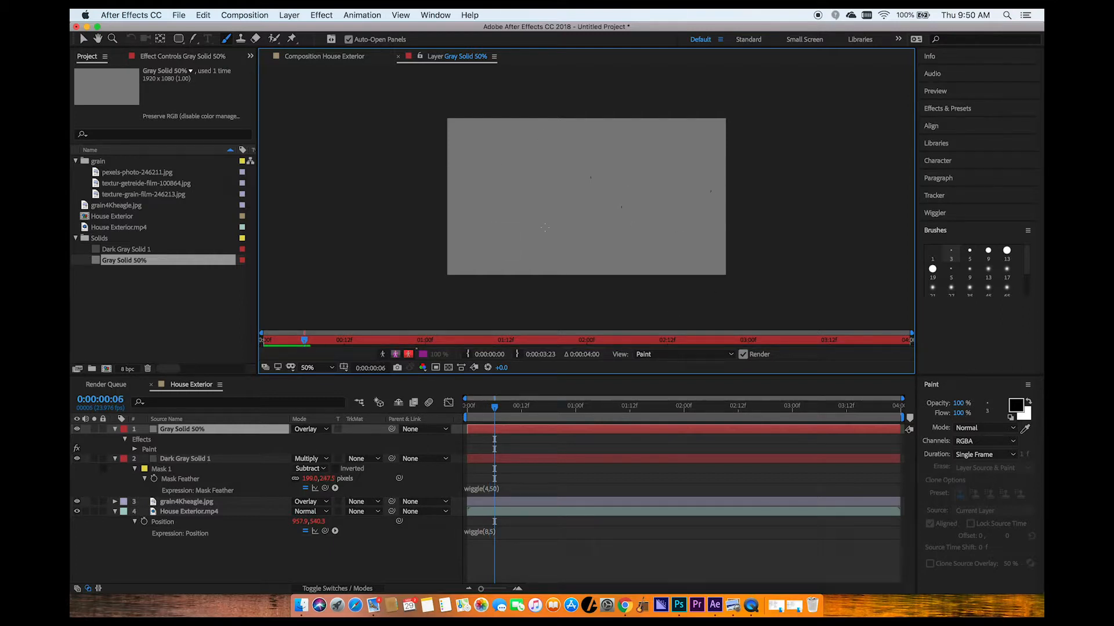
{"action": "key", "text": "Page_Down"}
{"action": "left_click", "coordinate": [664, 169]}
{"action": "left_click", "coordinate": [578, 234]}
{"action": "left_click", "coordinate": [667, 254]}
{"action": "key", "text": "Page_Down"}
{"action": "left_click", "coordinate": [641, 197]}
{"action": "left_click", "coordinate": [626, 161]}
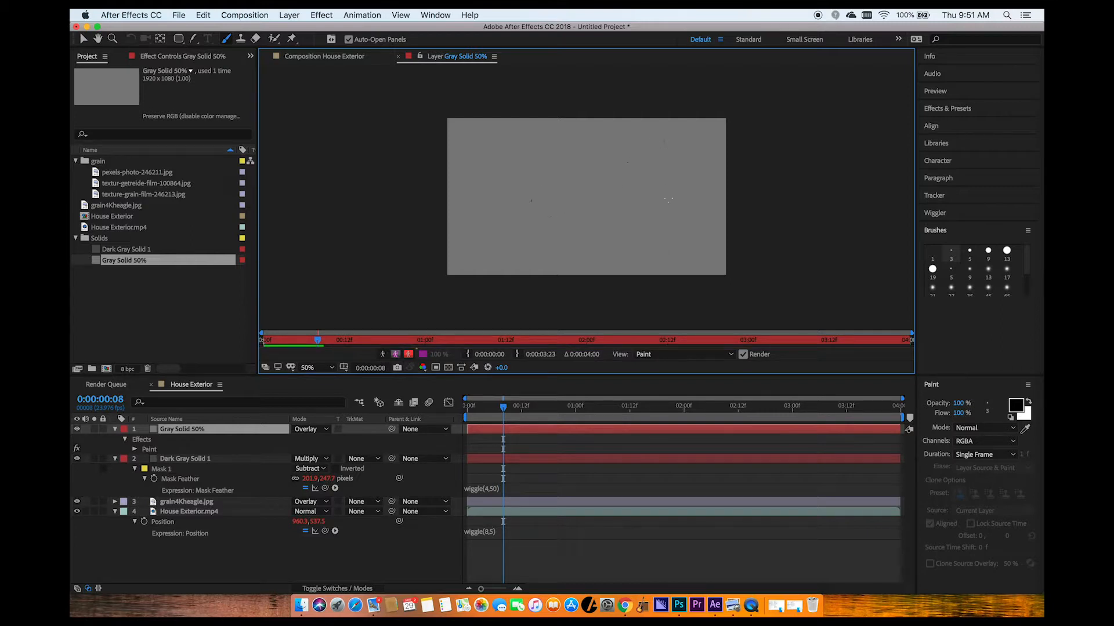
{"action": "key", "text": "Page_Down"}
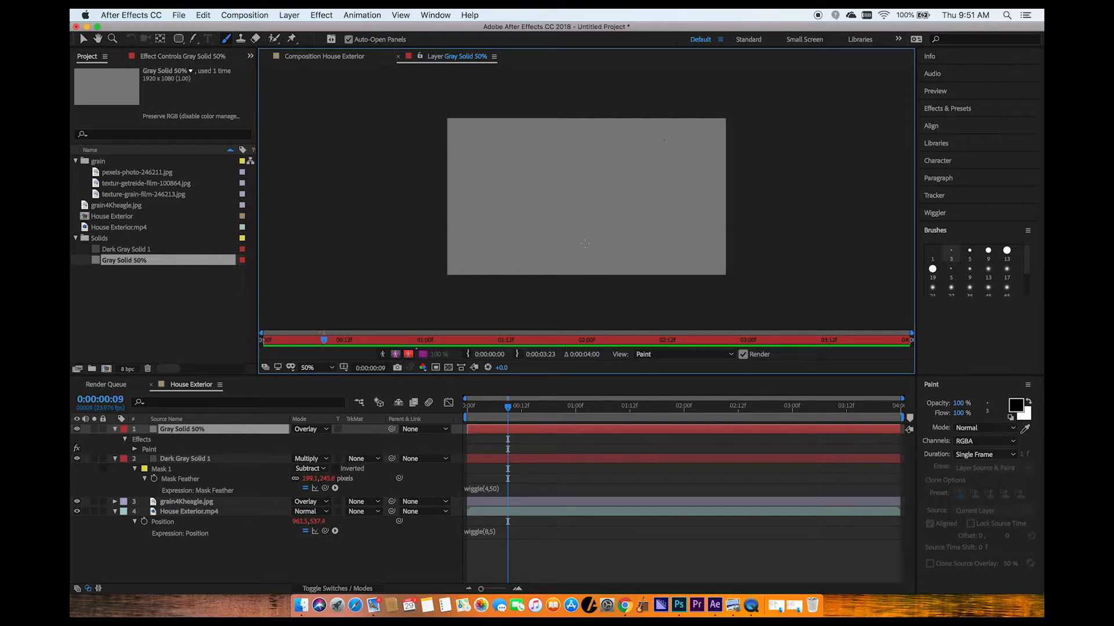
{"action": "left_click", "coordinate": [589, 239]}
{"action": "left_click", "coordinate": [510, 167]}
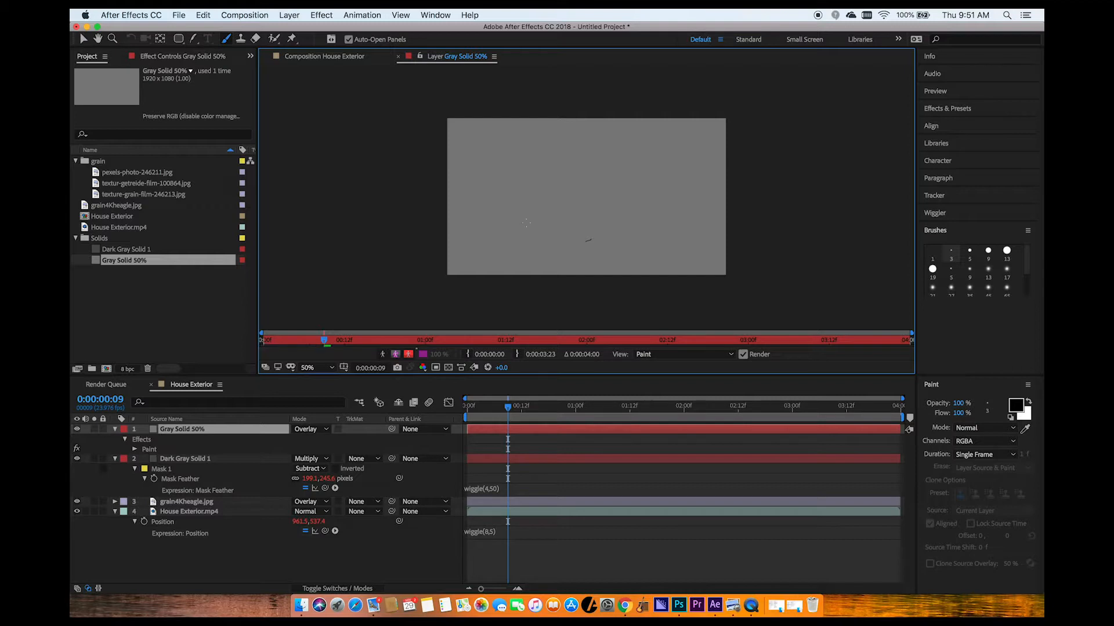
{"action": "key", "text": "Page_Down"}
{"action": "left_click", "coordinate": [640, 201]}
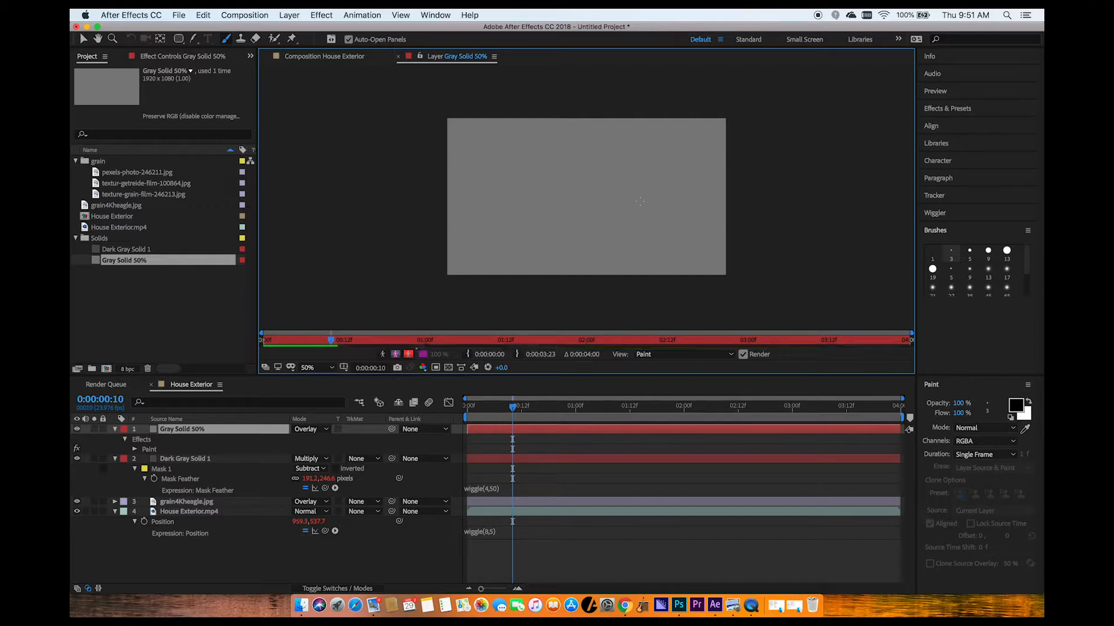
{"action": "left_click", "coordinate": [485, 218]}
{"action": "left_click_drag", "start_coordinate": [608, 135], "coordinate": [609, 147]}
{"action": "key", "text": "Page_Down"}
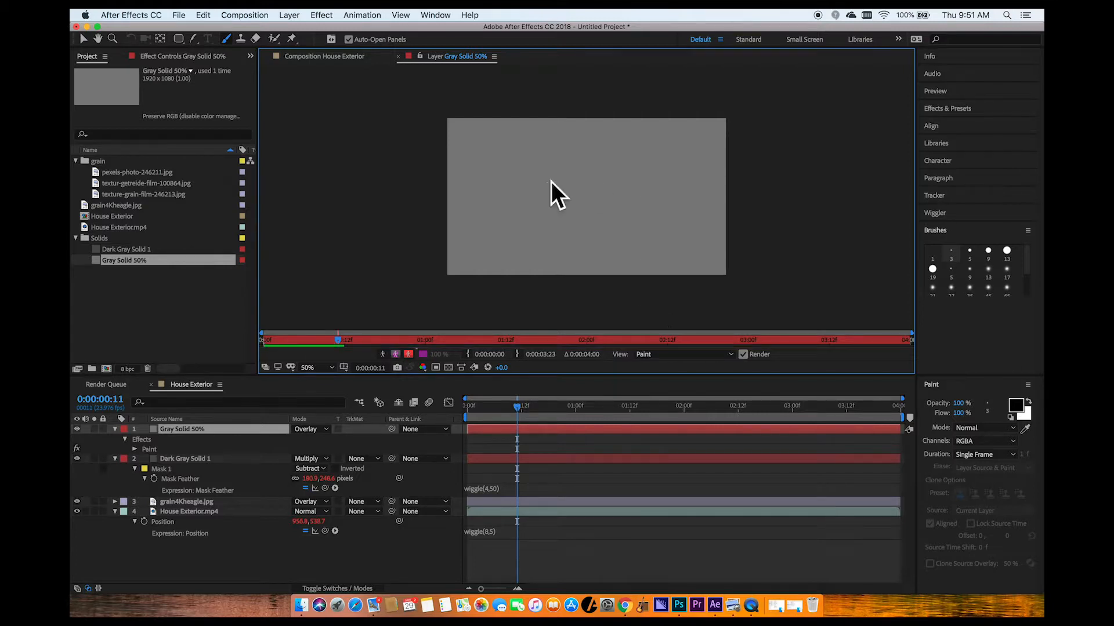
{"action": "key", "text": "Page_Down"}
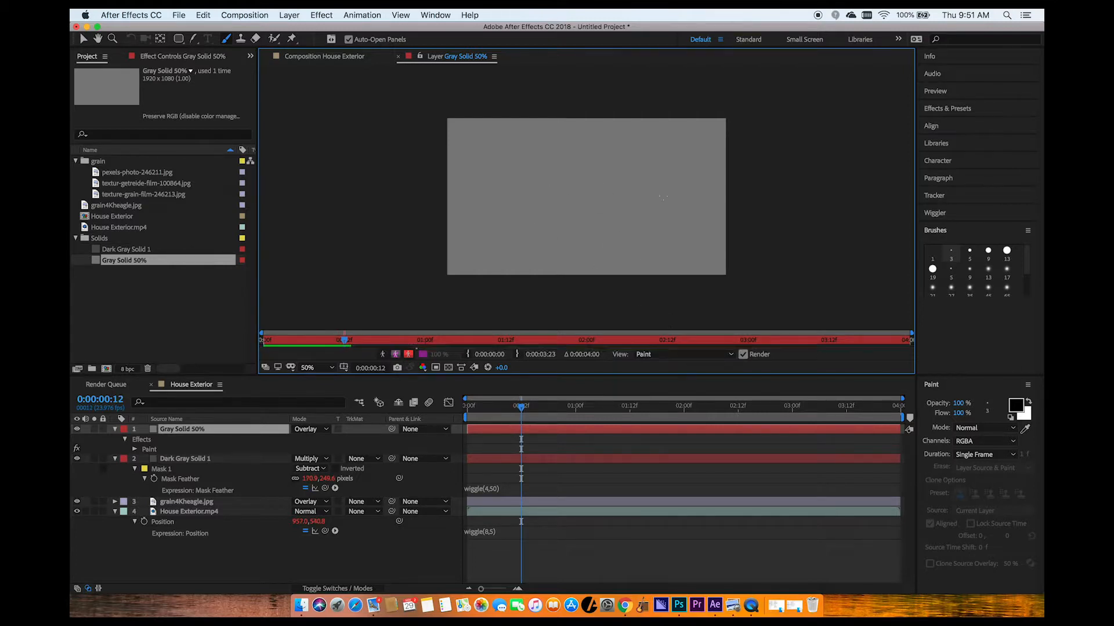
{"action": "left_click_drag", "start_coordinate": [705, 259], "coordinate": [705, 243]}
{"action": "key", "text": "Page_Down"}
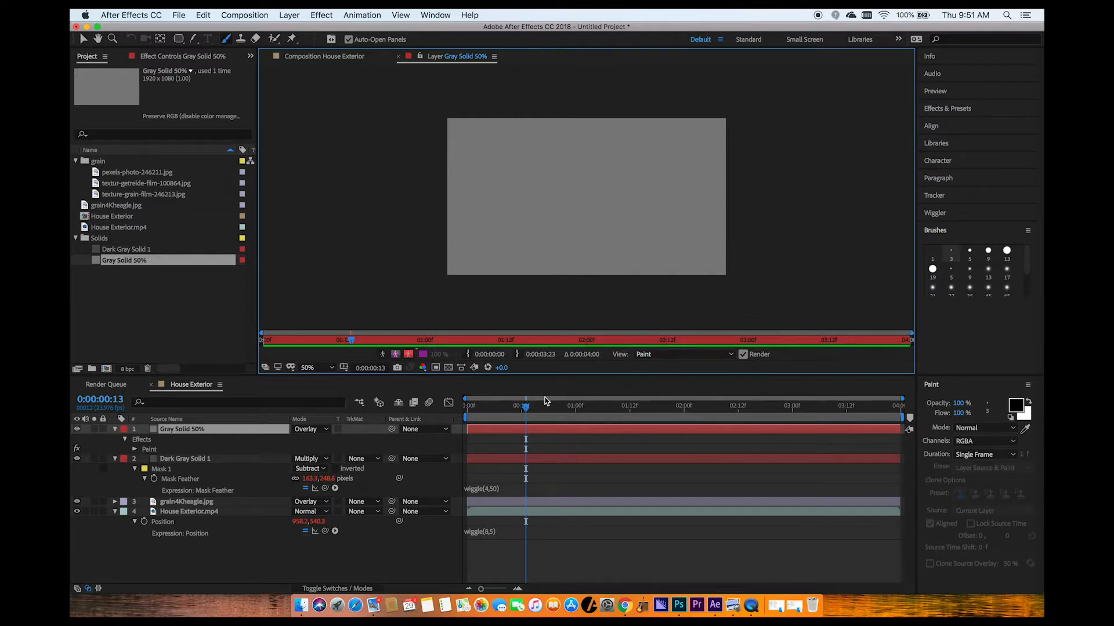
Step: Swap the paint foreground color to white and add small white specks on several frames between 0:00:00:00 and 0:00:00:08
{"action": "mouse_move", "coordinate": [523, 408]}
{"action": "left_mouse_down"}
{"action": "mouse_move", "coordinate": [461, 414]}
{"action": "mouse_move", "coordinate": [517, 426]}
{"action": "mouse_move", "coordinate": [451, 428]}
{"action": "left_mouse_up"}
{"action": "left_click", "coordinate": [1030, 402]}
{"action": "left_click", "coordinate": [576, 203]}
{"action": "key", "text": "Page_Down"}
{"action": "key", "text": "Page_Down"}
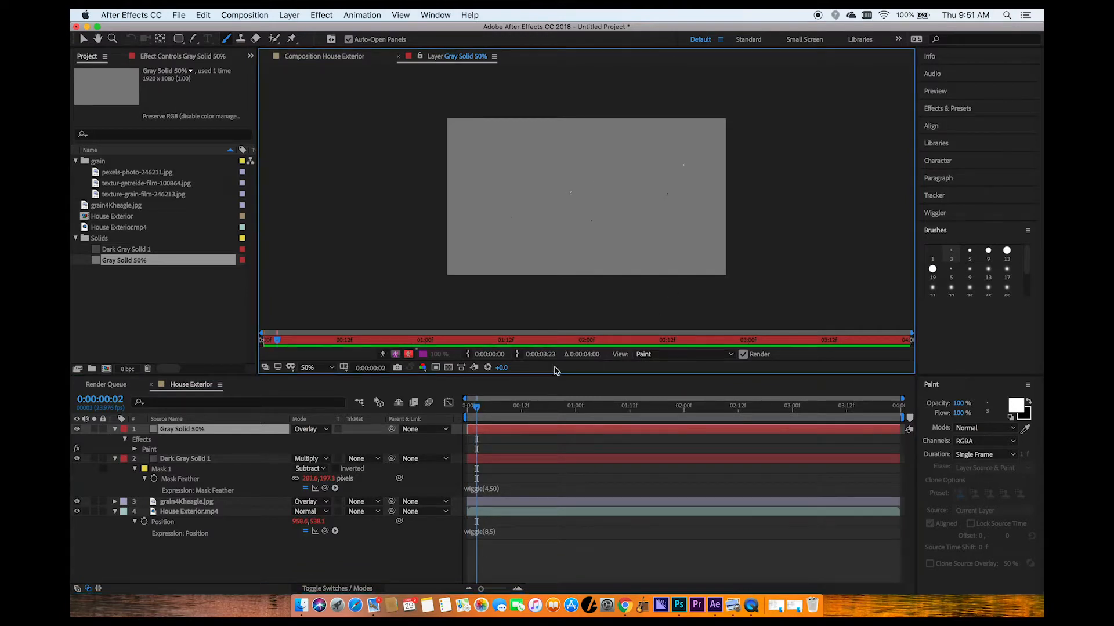
{"action": "left_click", "coordinate": [516, 408]}
{"action": "left_click", "coordinate": [490, 408]}
{"action": "left_click", "coordinate": [537, 317]}
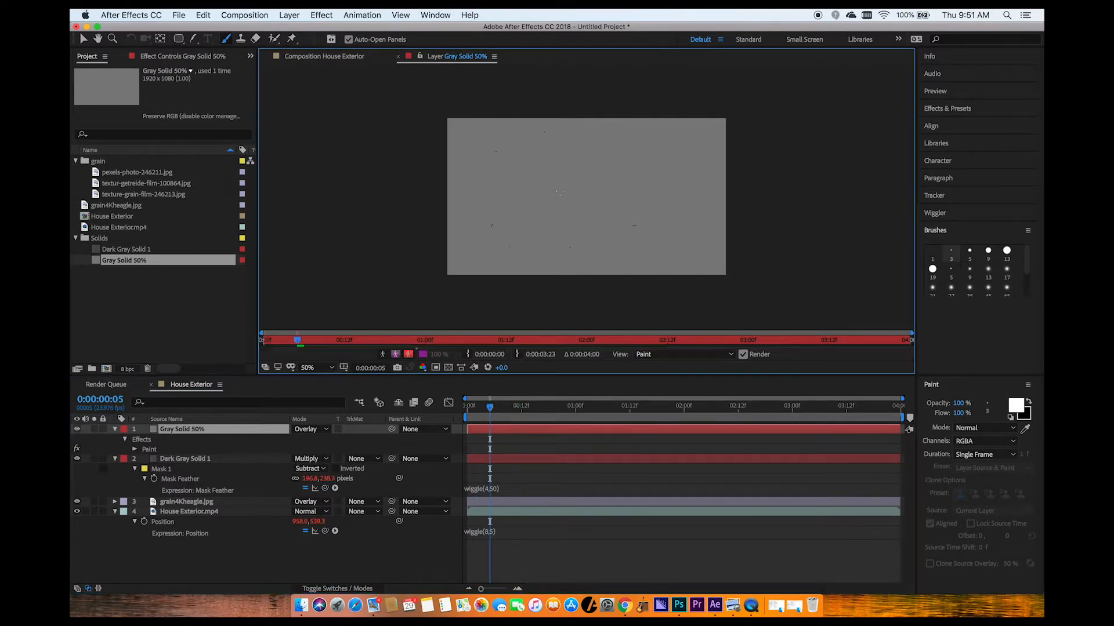
{"action": "left_click", "coordinate": [498, 408]}
{"action": "left_click_drag", "start_coordinate": [529, 214], "coordinate": [530, 222]}
{"action": "left_click_drag", "start_coordinate": [484, 397], "coordinate": [494, 407]}
{"action": "left_click", "coordinate": [599, 257]}
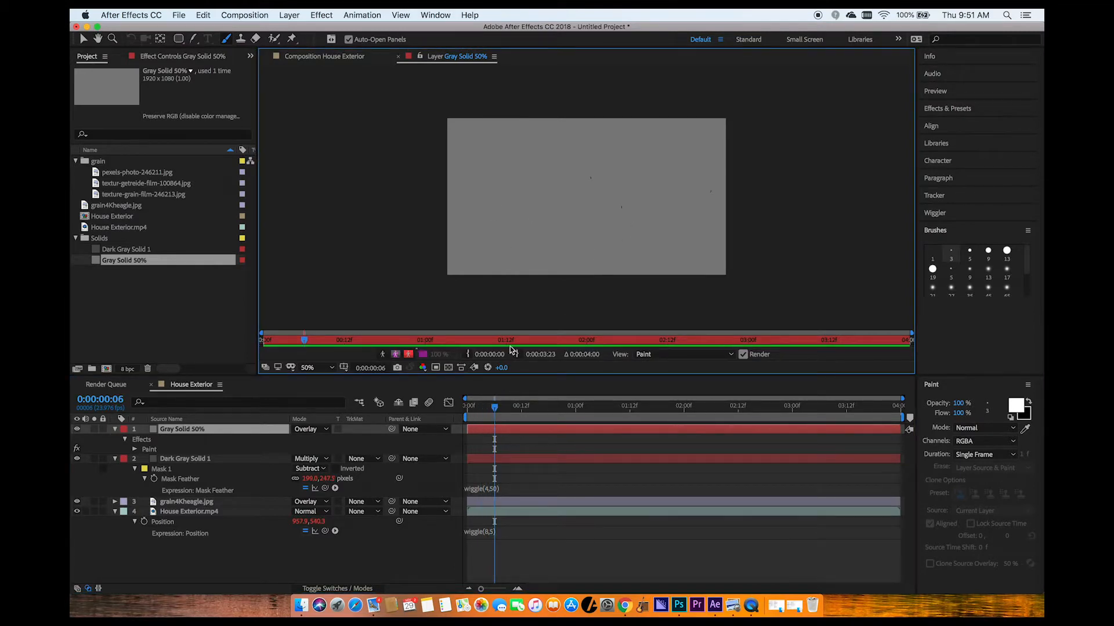
{"action": "left_click_drag", "start_coordinate": [497, 409], "coordinate": [504, 410]}
{"action": "left_click", "coordinate": [565, 346]}
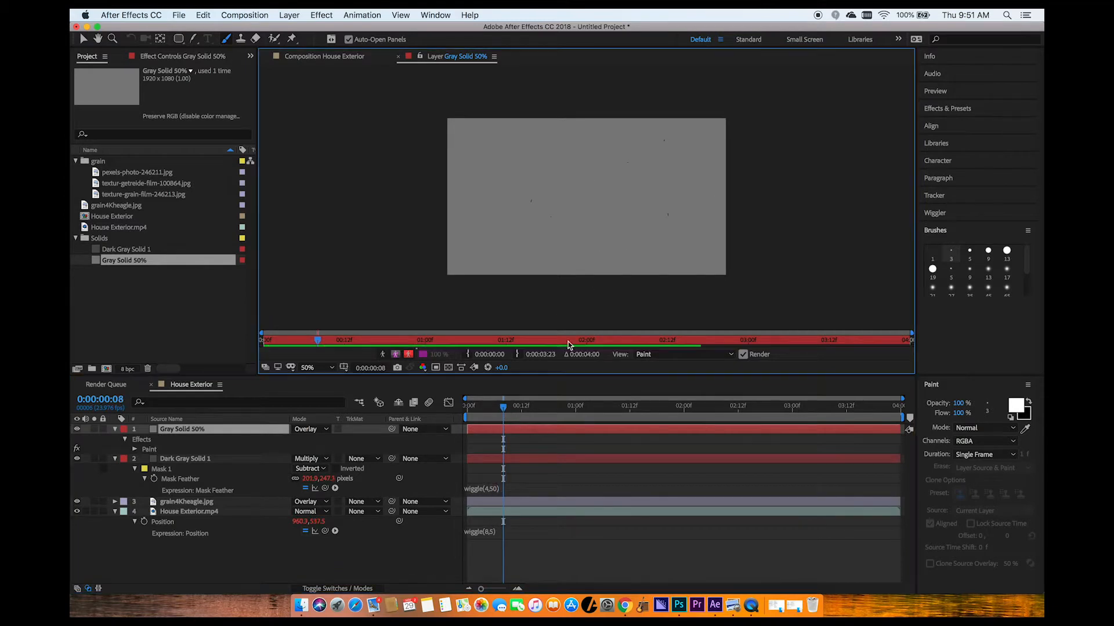
Step: View the House Exterior composition from its first frame and play, enlarge and scrub the painted section to examine the specks over the footage
{"action": "mouse_move", "coordinate": [492, 406]}
{"action": "left_mouse_down"}
{"action": "mouse_move", "coordinate": [492, 416]}
{"action": "mouse_move", "coordinate": [454, 417]}
{"action": "left_mouse_up"}
{"action": "left_click", "coordinate": [360, 56]}
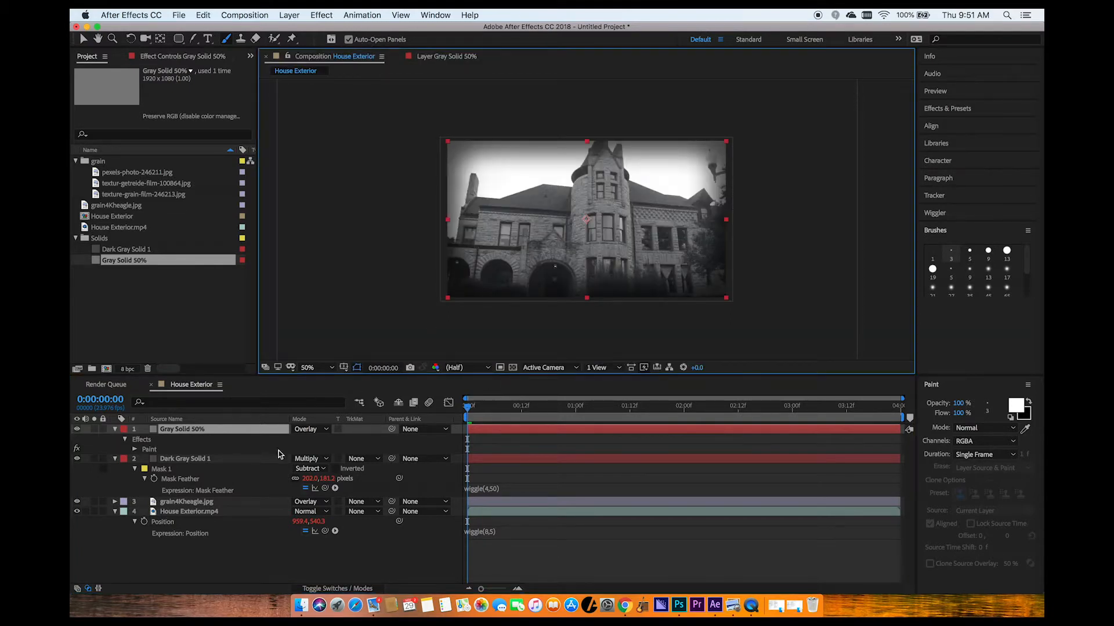
{"action": "key", "text": "slash"}
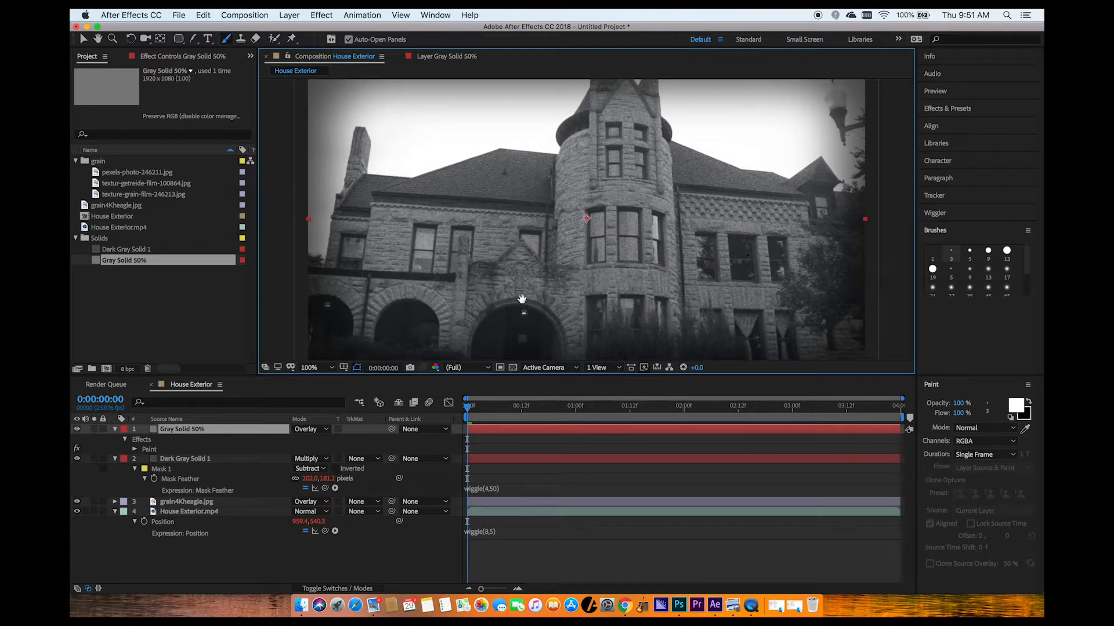
{"action": "key", "text": "space"}
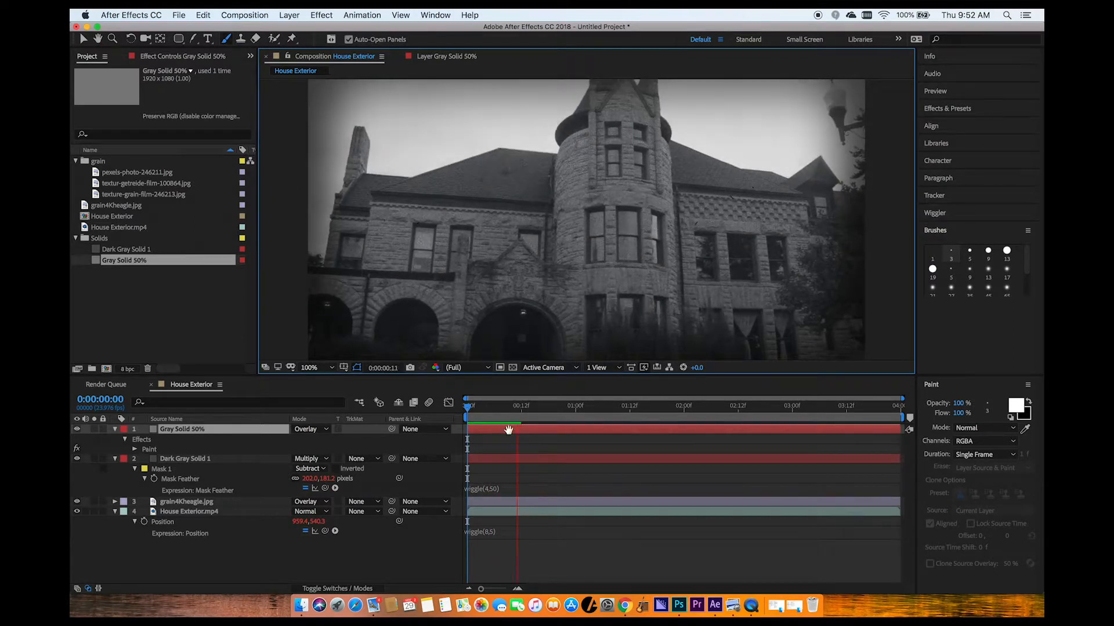
{"action": "left_click", "coordinate": [464, 421]}
{"action": "left_click_drag", "start_coordinate": [464, 421], "coordinate": [500, 423]}
{"action": "key", "text": "period"}
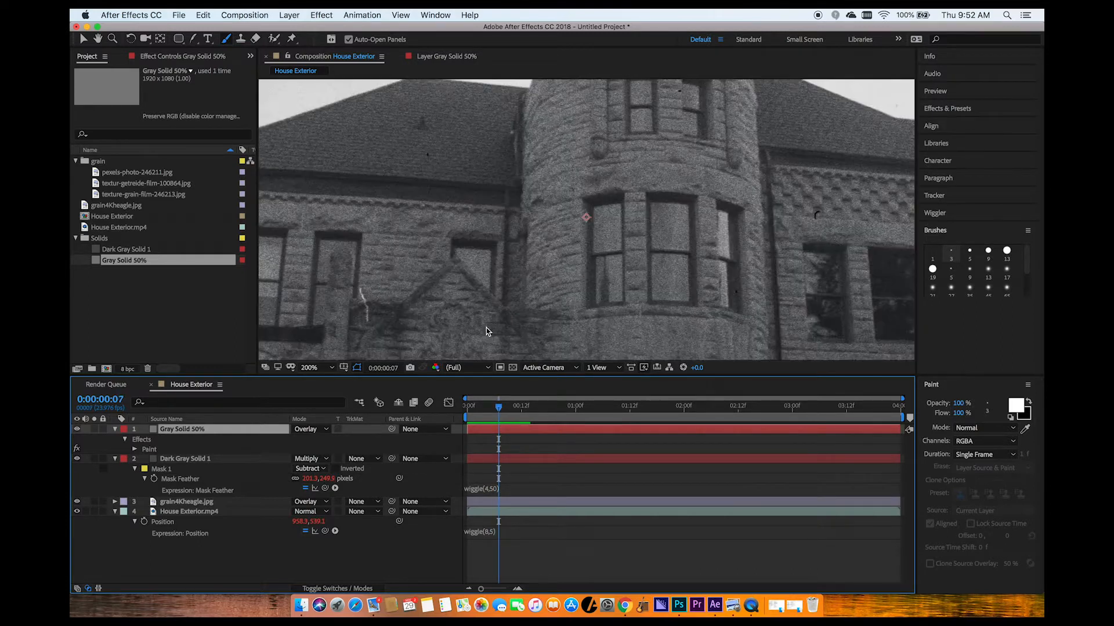
{"action": "left_click_drag", "start_coordinate": [491, 406], "coordinate": [529, 445]}
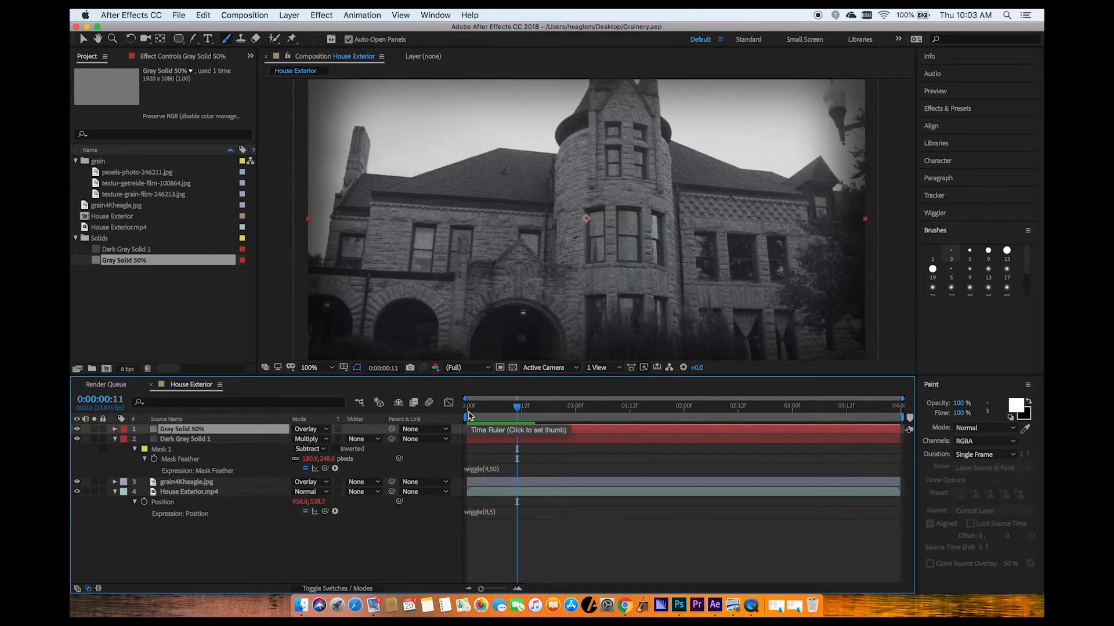
{"action": "left_click", "coordinate": [473, 413]}
{"action": "left_click_drag", "start_coordinate": [473, 413], "coordinate": [454, 418]}
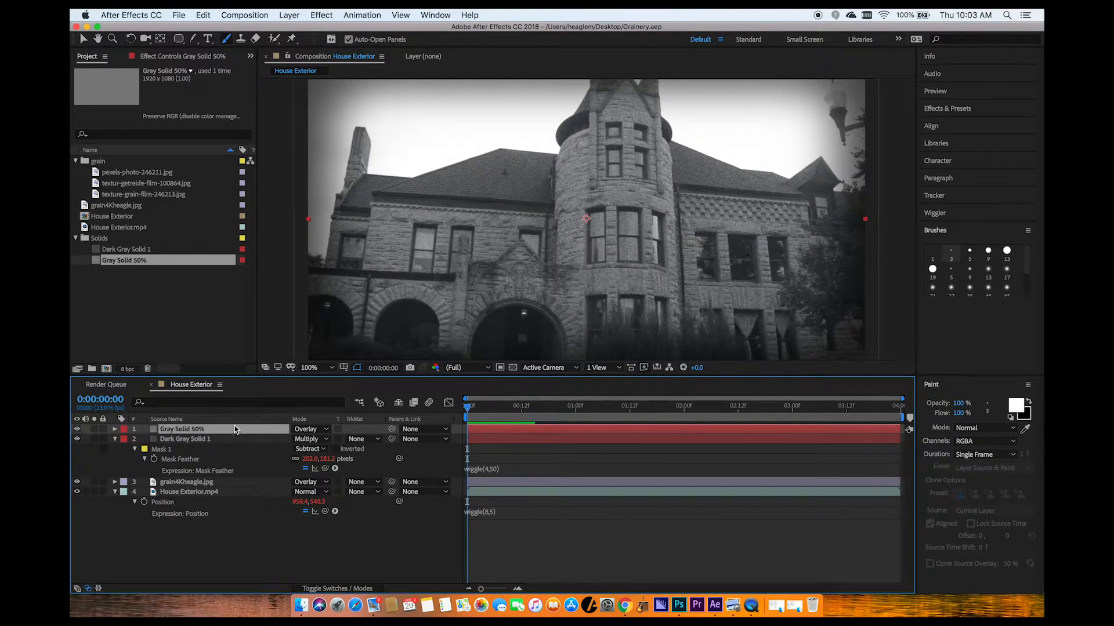
{"action": "left_click_drag", "start_coordinate": [488, 408], "coordinate": [540, 419]}
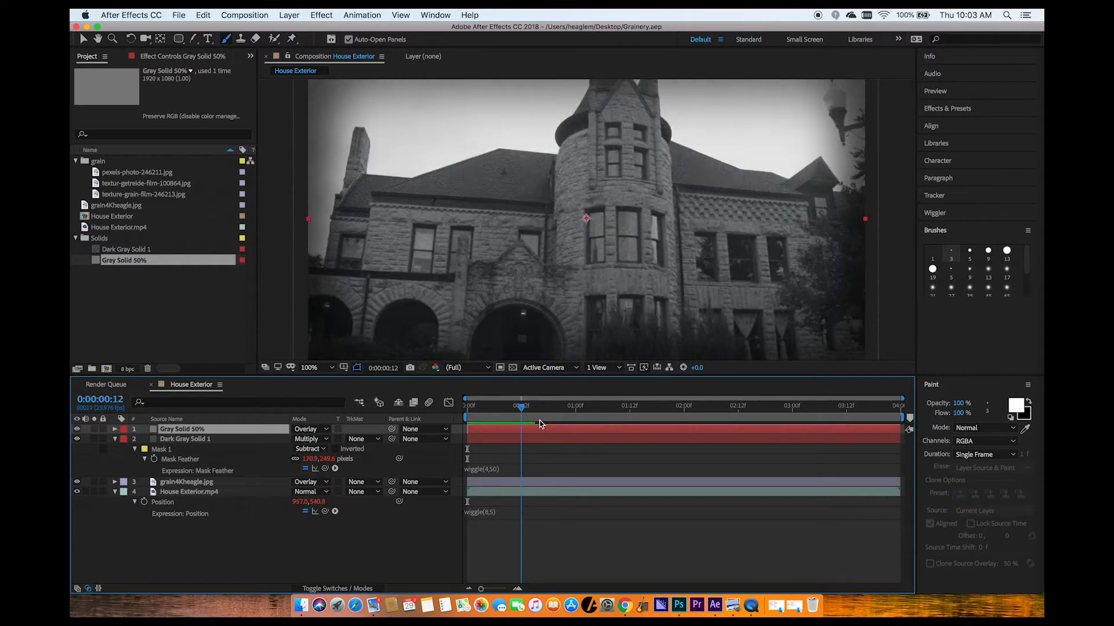
{"action": "left_click", "coordinate": [321, 15]}
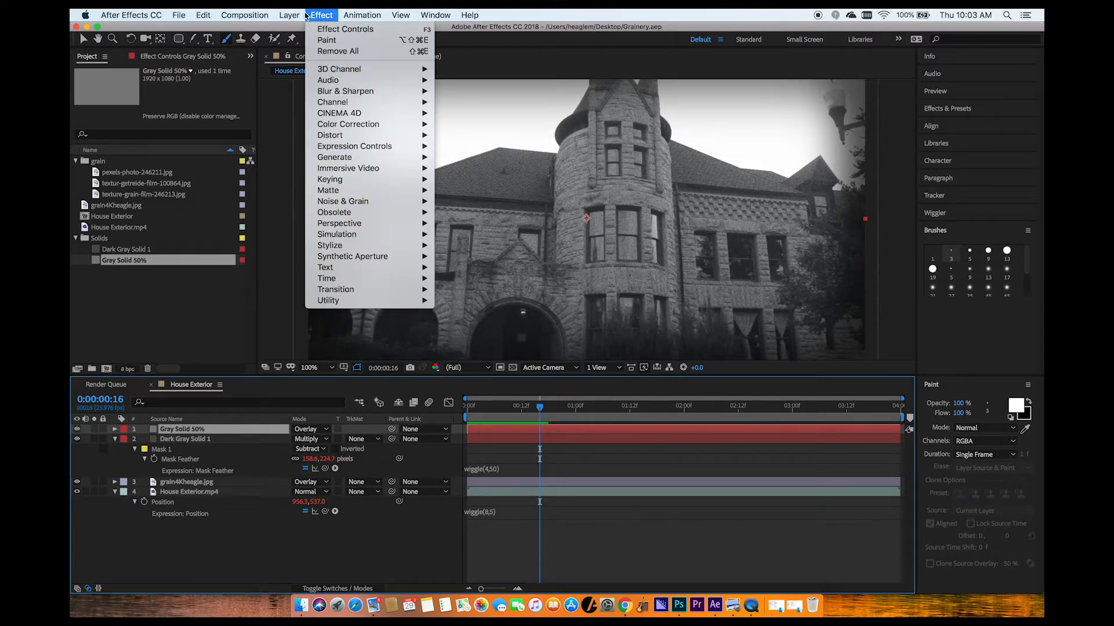
{"action": "mouse_move", "coordinate": [289, 15]}
{"action": "mouse_move", "coordinate": [299, 154]}
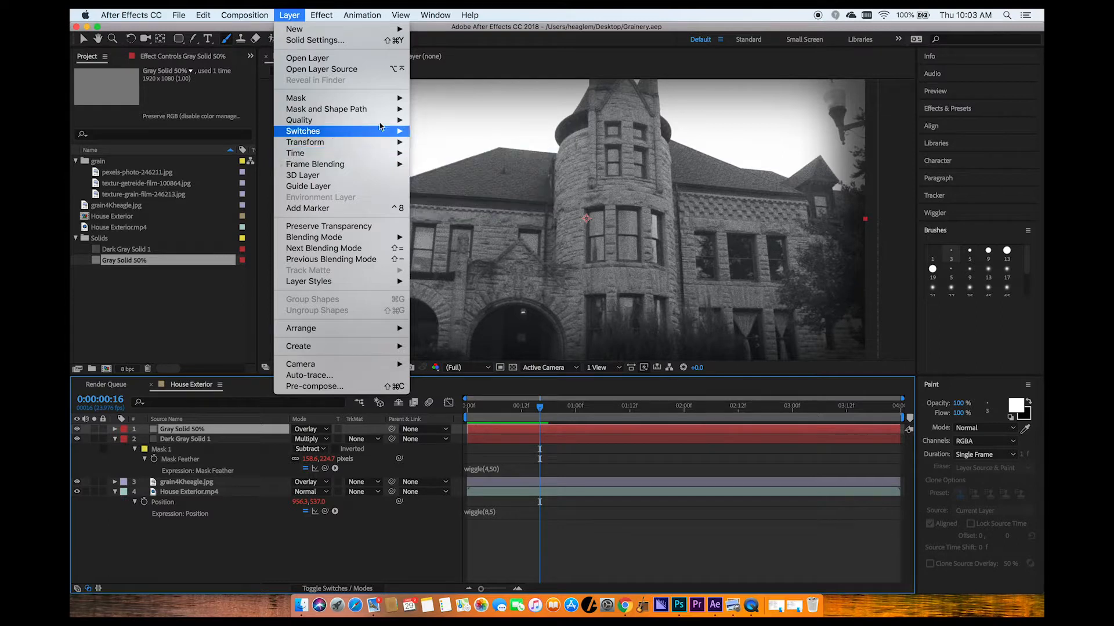
{"action": "left_click", "coordinate": [331, 15]}
{"action": "left_click", "coordinate": [264, 540]}
Step: Pre-compose the Gray Solid 50% layer, leaving all attributes in House Exterior, and scrub the first frames to check the result
{"action": "left_click", "coordinate": [192, 430]}
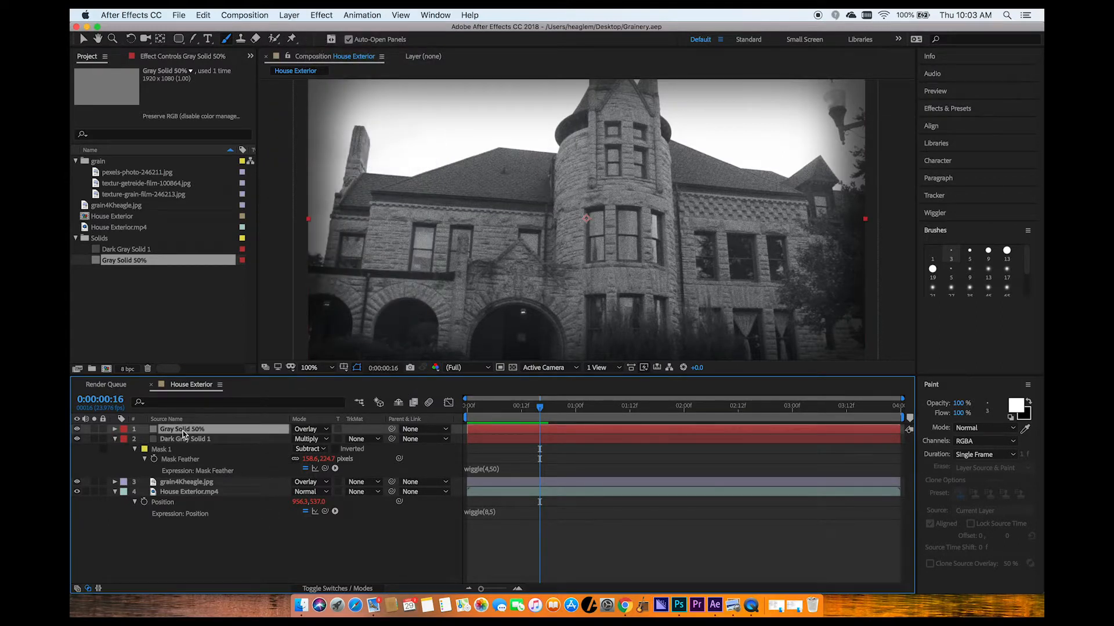
{"action": "right_click", "coordinate": [183, 431]}
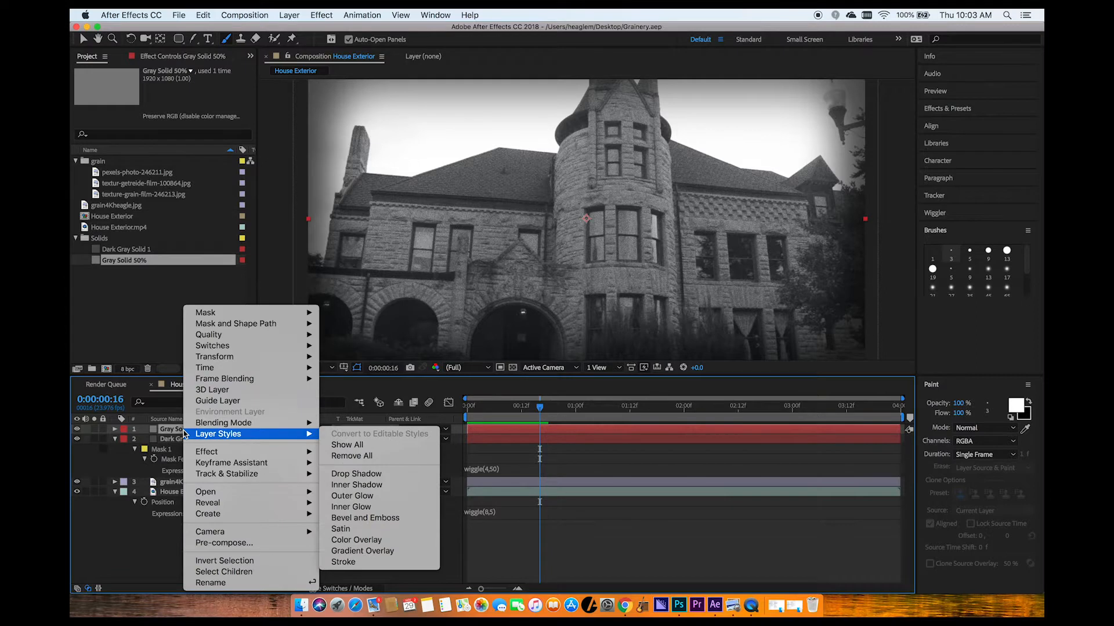
{"action": "left_click", "coordinate": [243, 543]}
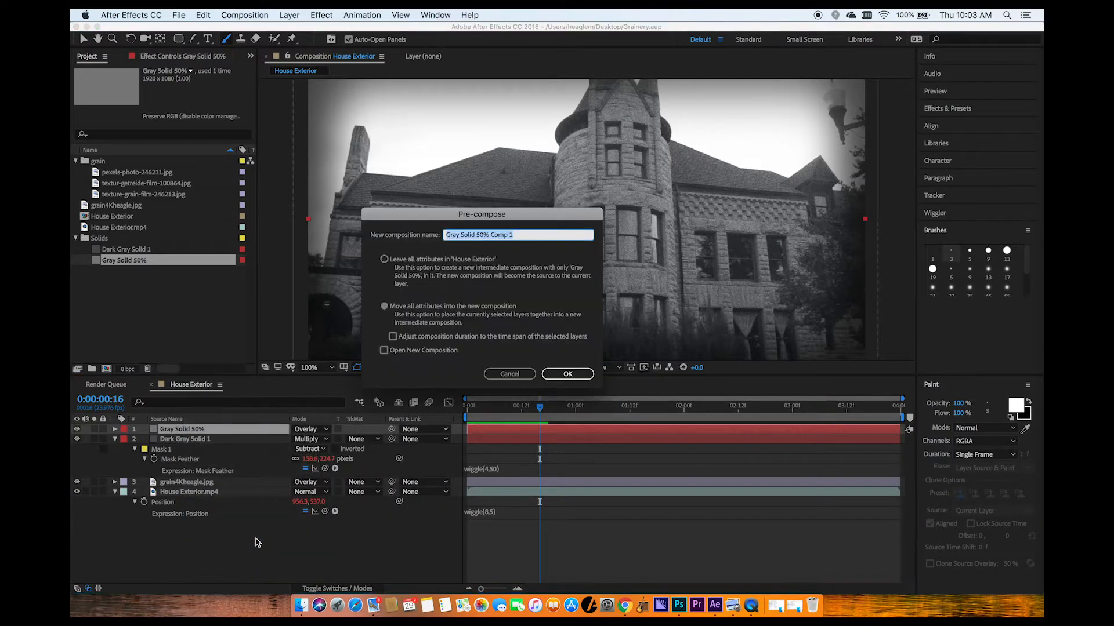
{"action": "left_click", "coordinate": [390, 261]}
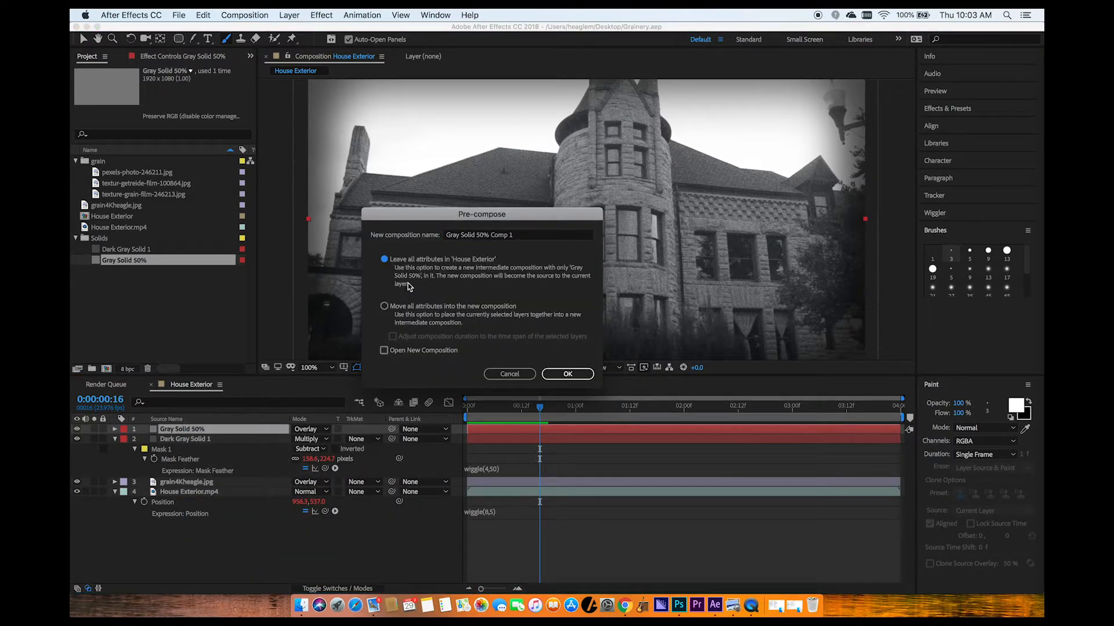
{"action": "left_click", "coordinate": [559, 376]}
{"action": "left_click", "coordinate": [497, 412]}
{"action": "mouse_move", "coordinate": [497, 413]}
{"action": "left_mouse_down"}
{"action": "mouse_move", "coordinate": [480, 415]}
{"action": "mouse_move", "coordinate": [516, 422]}
{"action": "mouse_move", "coordinate": [470, 425]}
{"action": "mouse_move", "coordinate": [503, 427]}
{"action": "left_mouse_up"}
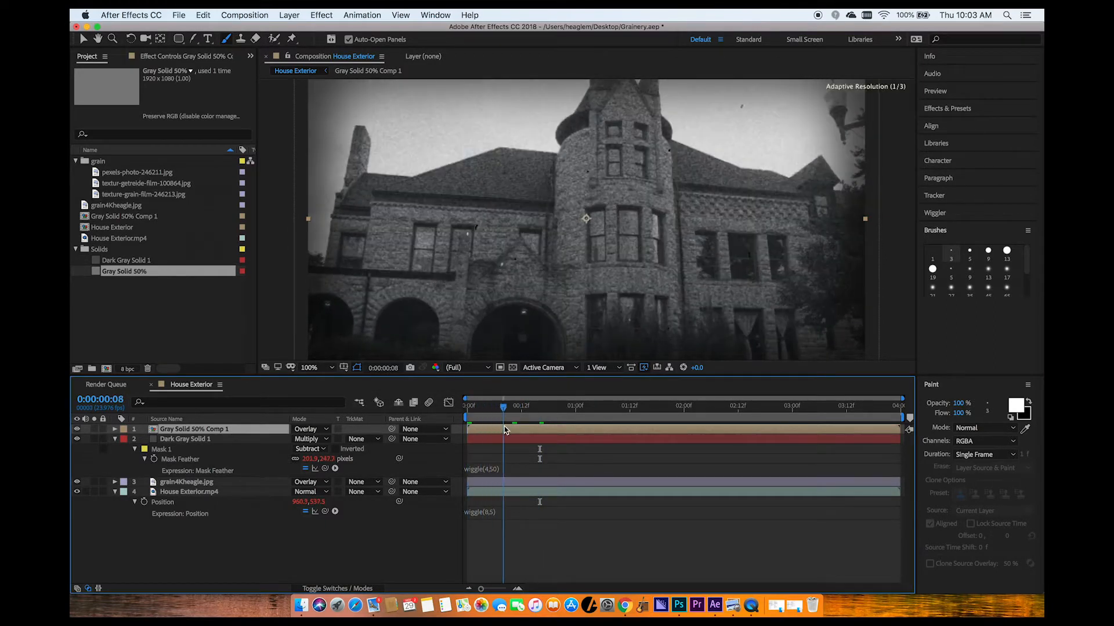
Step: Enable time remapping on the Gray Solid 50% Comp 1 layer, with a Time Remap keyframe at 0:00:00:12 and the end keyframe deleted
{"action": "left_click", "coordinate": [320, 15]}
{"action": "mouse_move", "coordinate": [288, 16]}
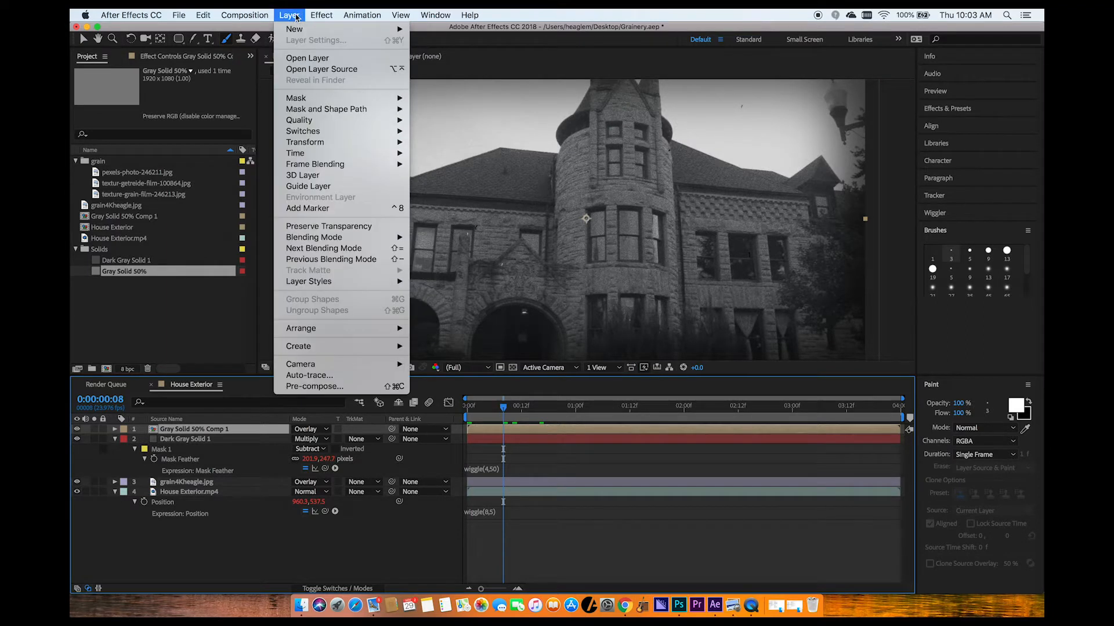
{"action": "mouse_move", "coordinate": [304, 154]}
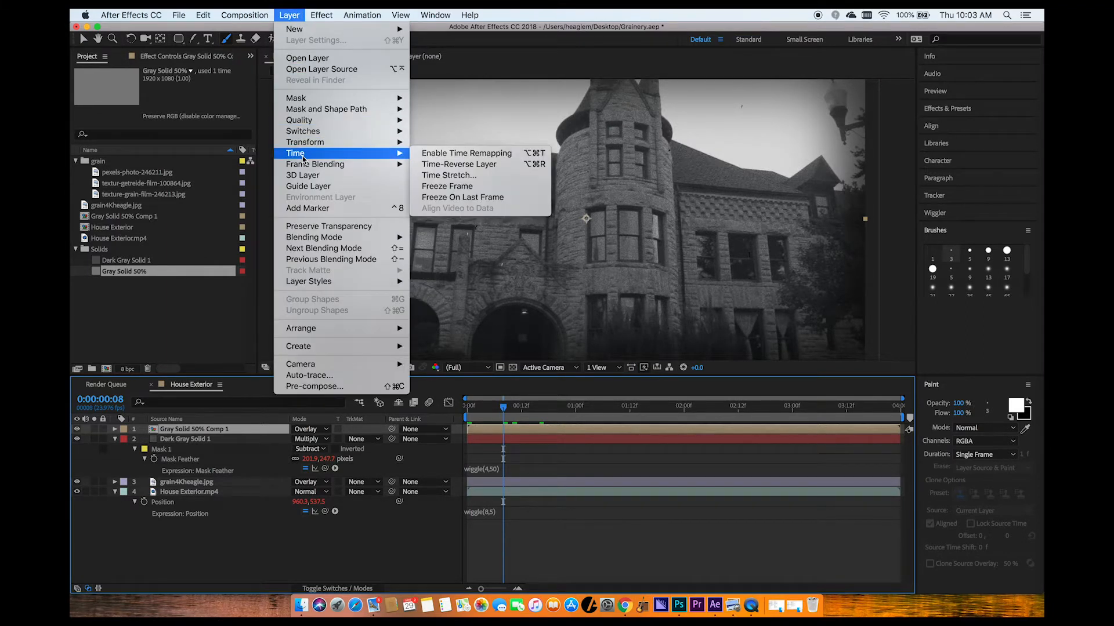
{"action": "left_click", "coordinate": [424, 155]}
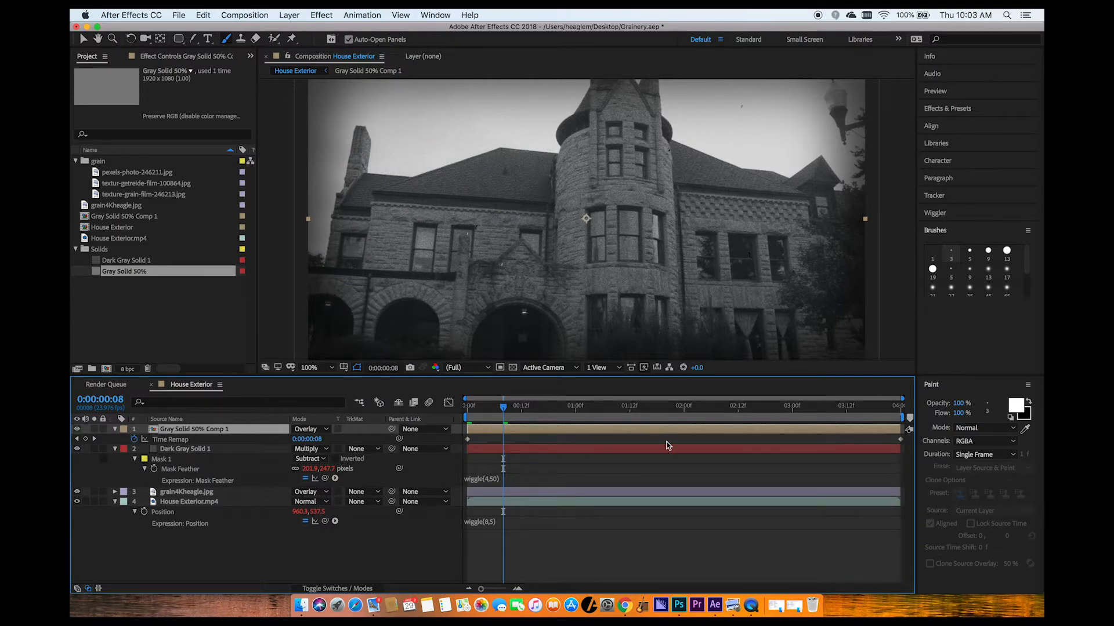
{"action": "mouse_move", "coordinate": [512, 413]}
{"action": "left_mouse_down"}
{"action": "mouse_move", "coordinate": [541, 419]}
{"action": "mouse_move", "coordinate": [521, 423]}
{"action": "left_mouse_up"}
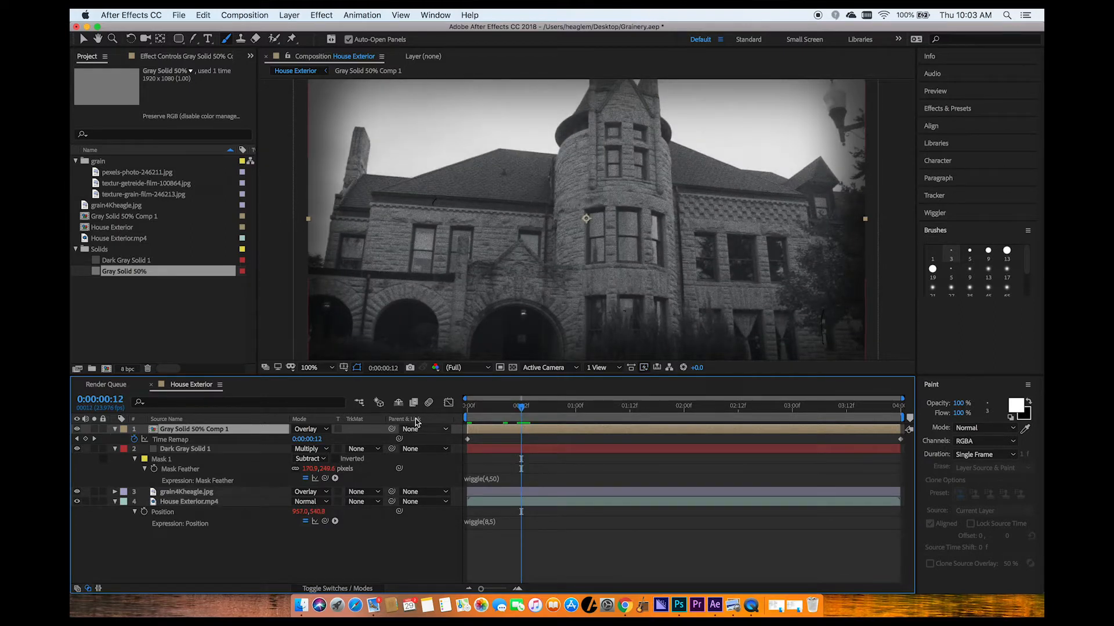
{"action": "left_click", "coordinate": [86, 439]}
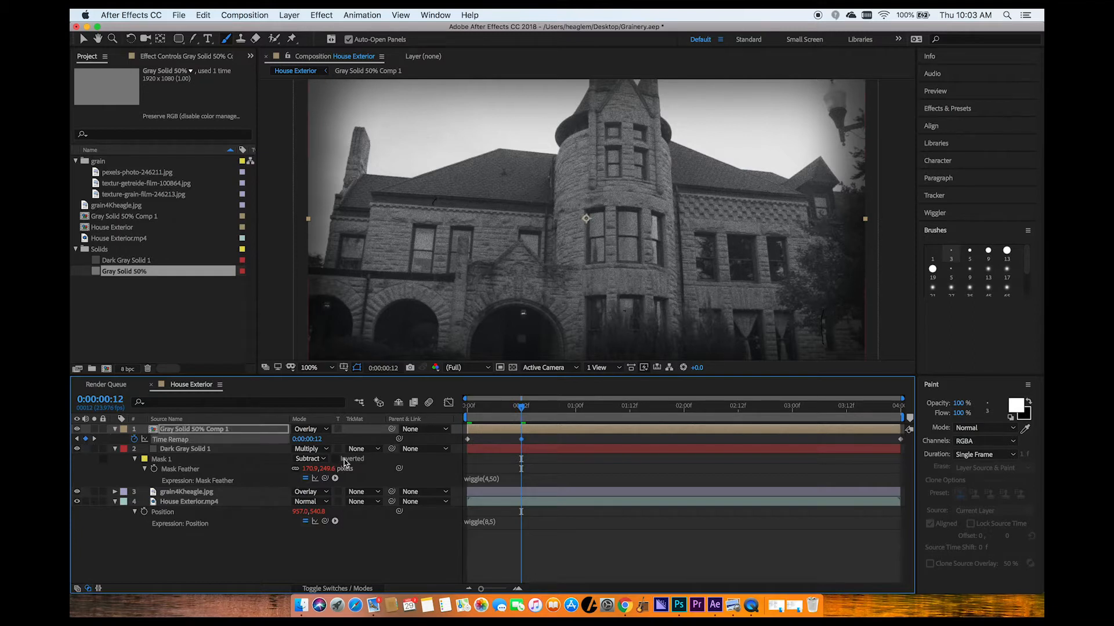
{"action": "left_click", "coordinate": [901, 440]}
{"action": "key", "text": "Delete"}
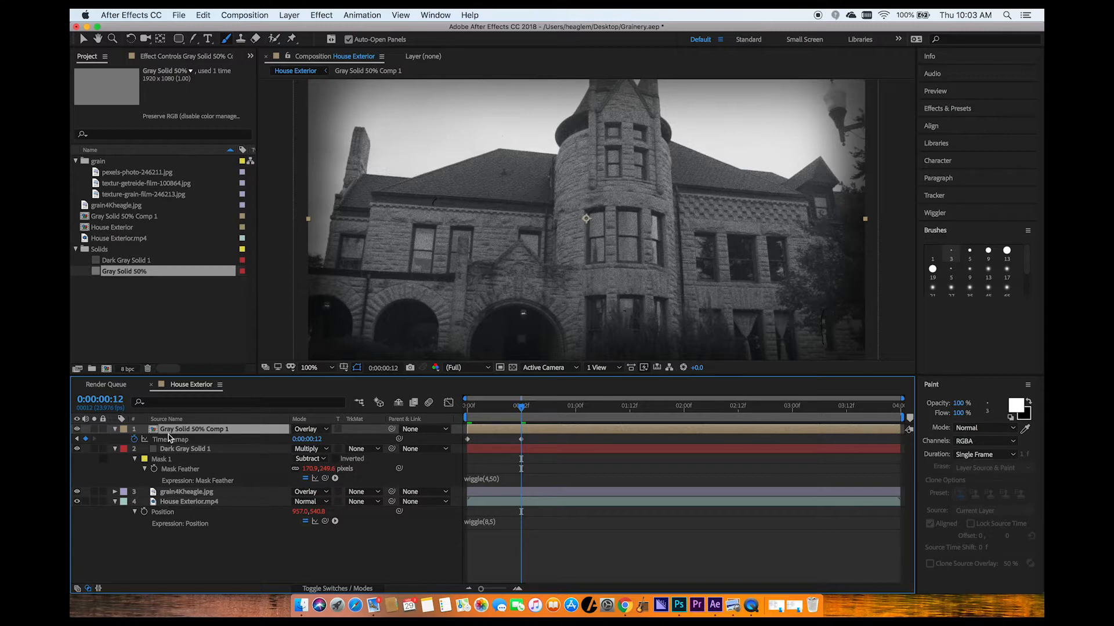
Step: Add the expression loopOutDuration(type = "cycle", duration = 0) to the layer's Time Remap and preview the loop past the second keyframe
{"action": "left_click", "coordinate": [135, 440], "text": "alt"}
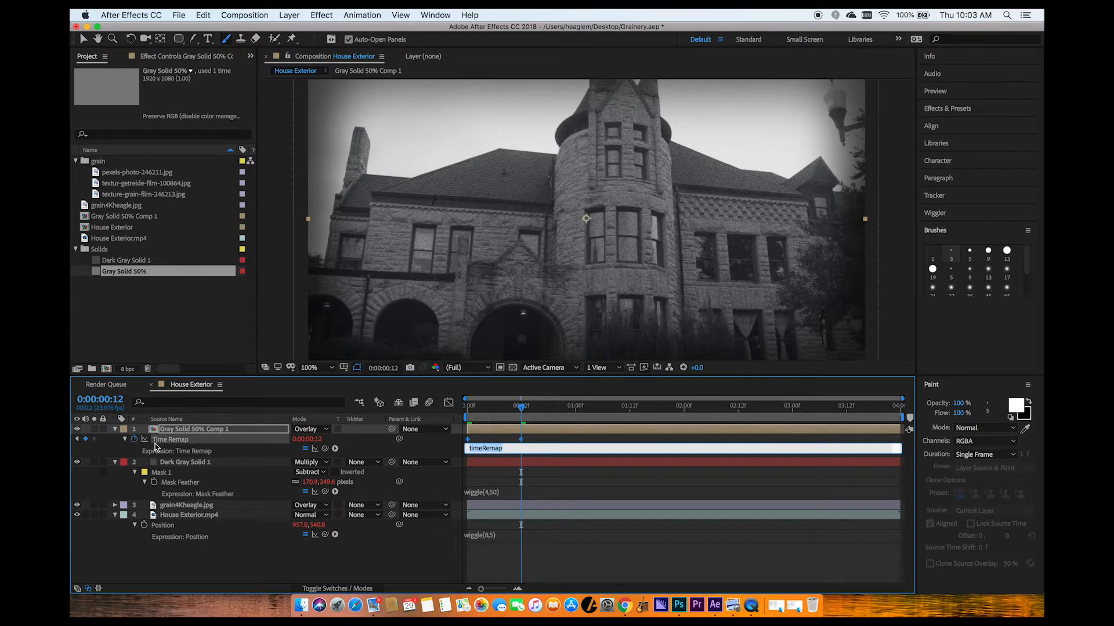
{"action": "left_click", "coordinate": [335, 448]}
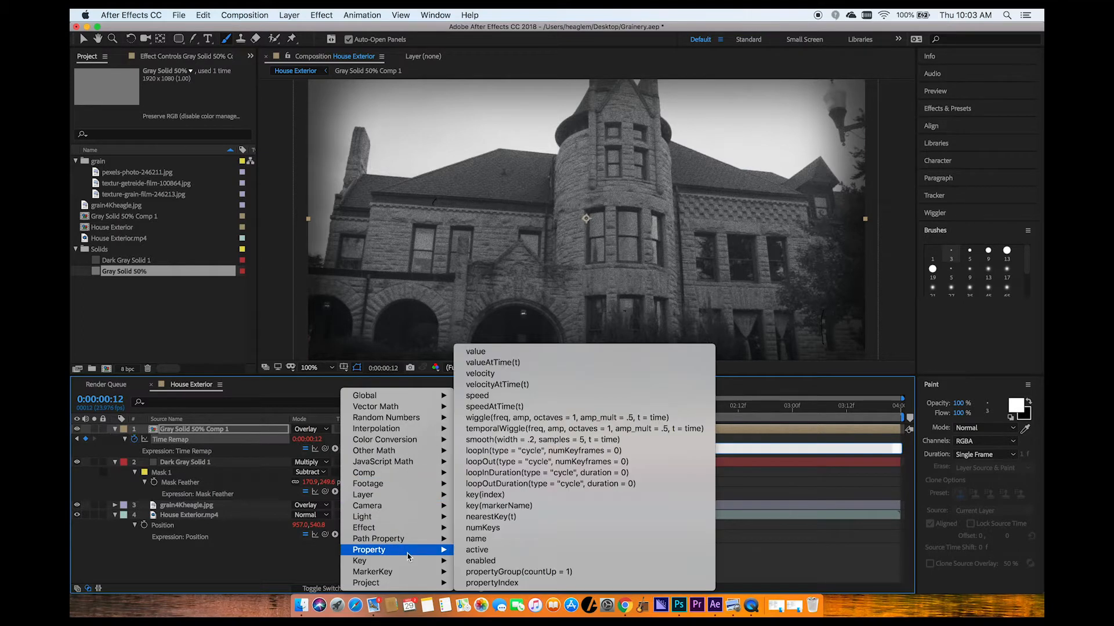
{"action": "mouse_move", "coordinate": [407, 557]}
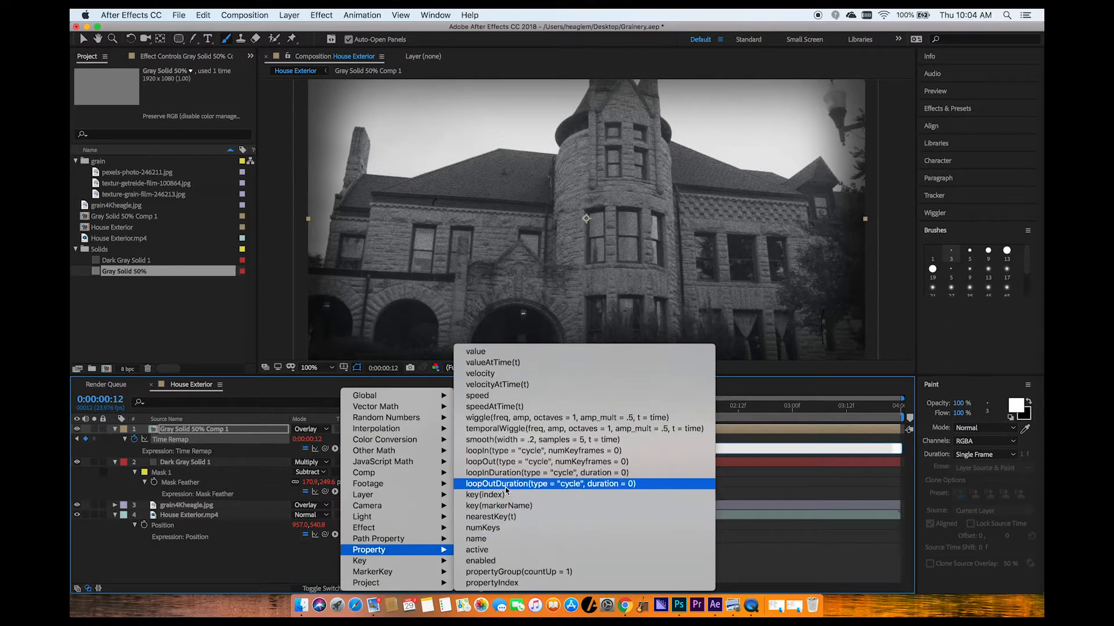
{"action": "left_click", "coordinate": [505, 484]}
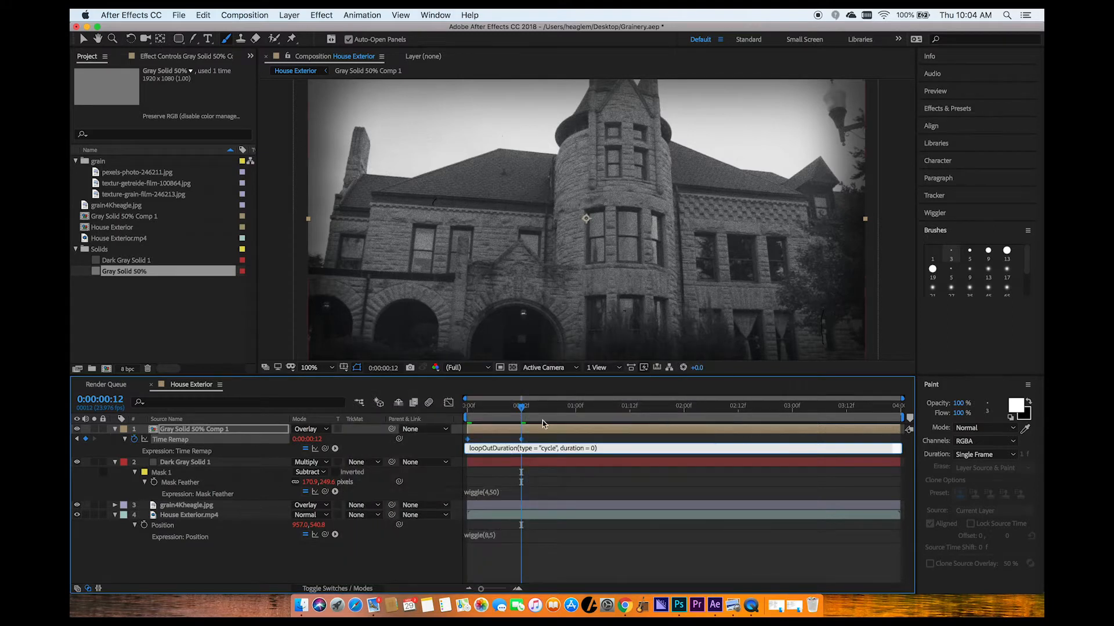
{"action": "left_click", "coordinate": [555, 431]}
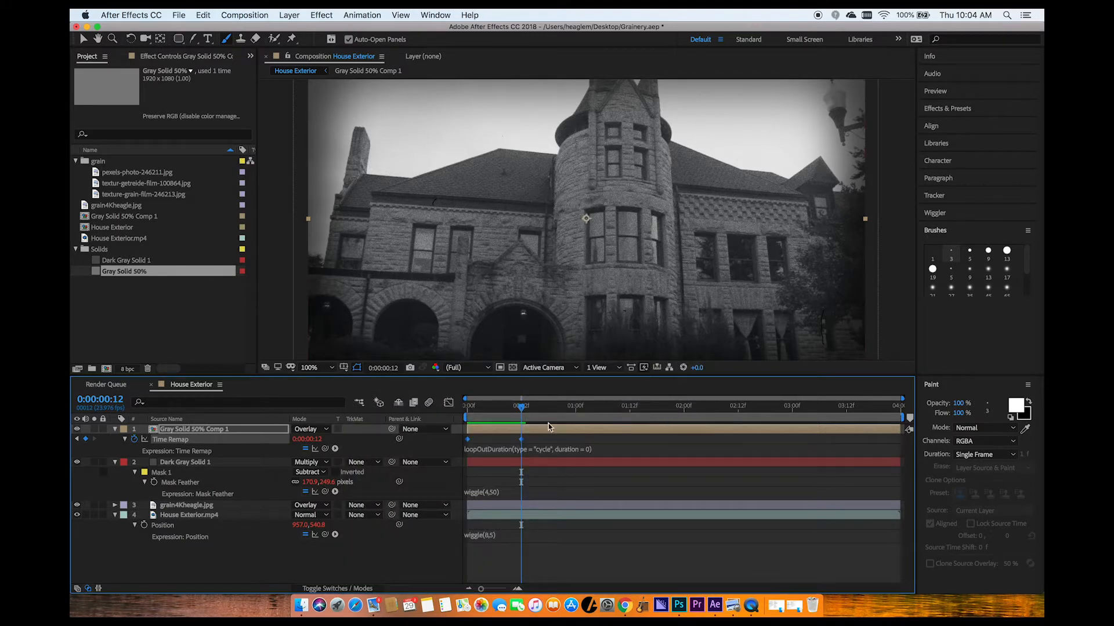
{"action": "left_click_drag", "start_coordinate": [521, 408], "coordinate": [504, 428]}
{"action": "key", "text": "space"}
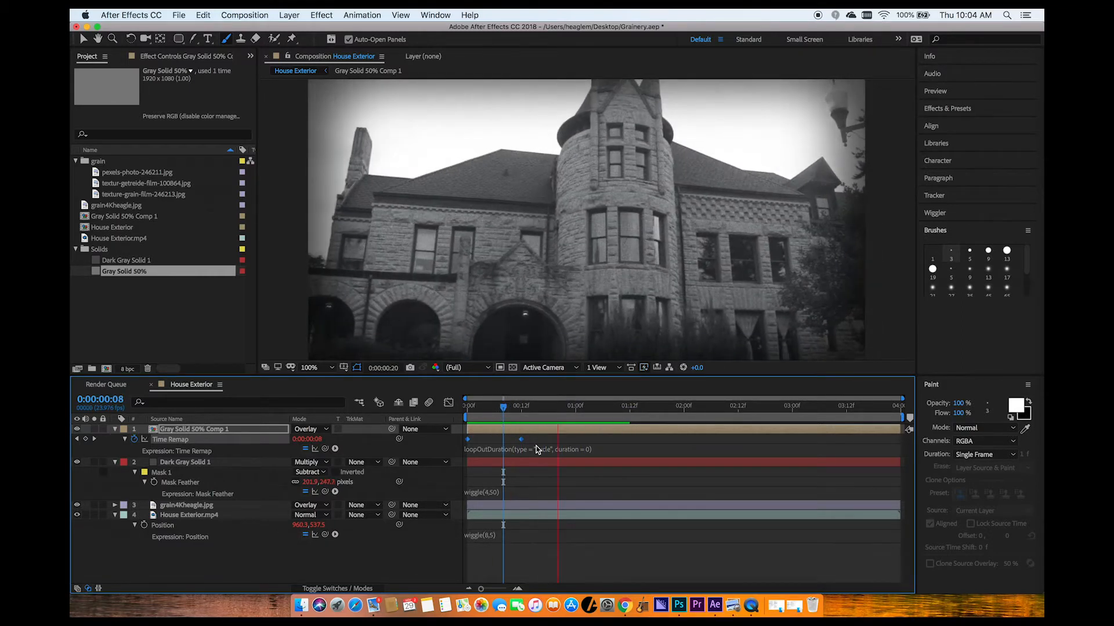
{"action": "mouse_move", "coordinate": [563, 404]}
{"action": "left_mouse_down"}
{"action": "mouse_move", "coordinate": [535, 410]}
{"action": "mouse_move", "coordinate": [559, 416]}
{"action": "left_mouse_up"}
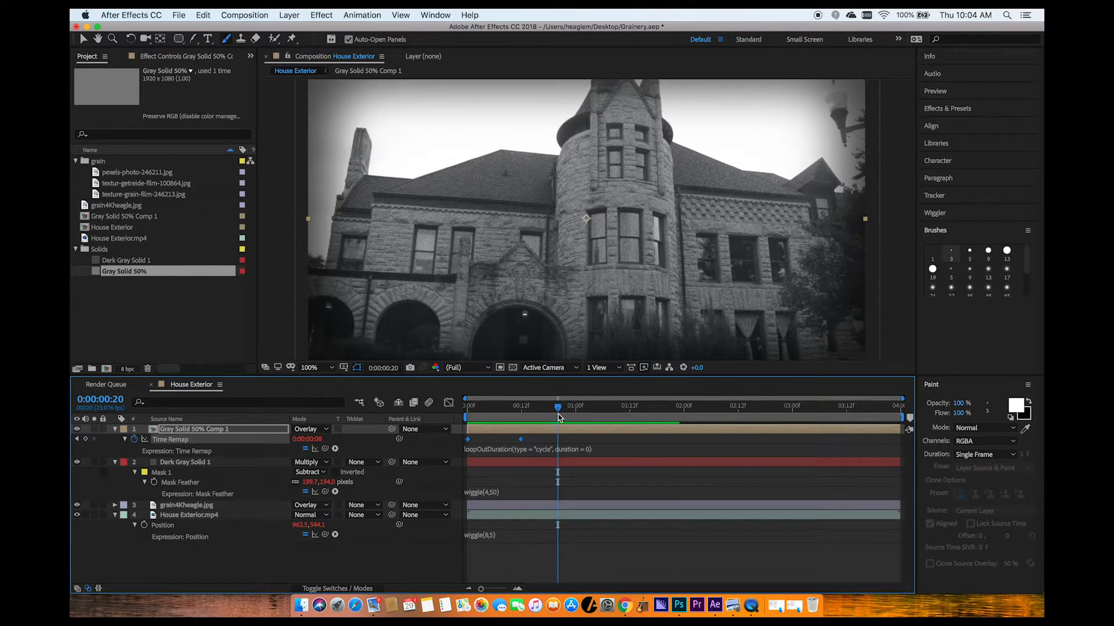
Step: Replace the Time Remap expression with loopOut(type = "cycle", numKeyframes = 0) and check the frame at 0:00:00:16
{"action": "left_click", "coordinate": [335, 449]}
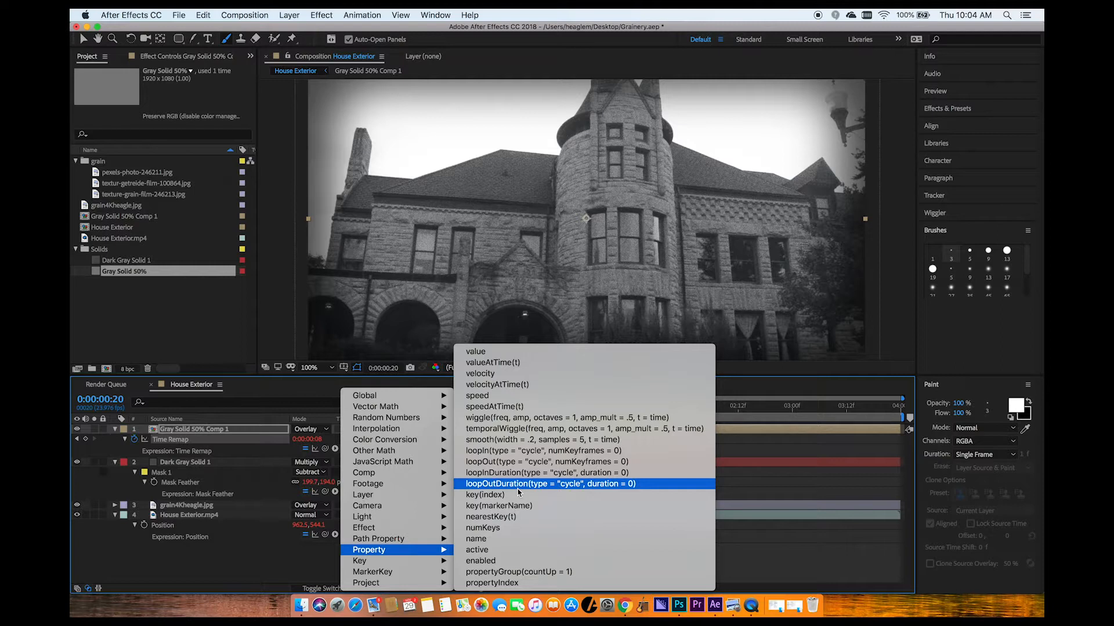
{"action": "left_click", "coordinate": [517, 462]}
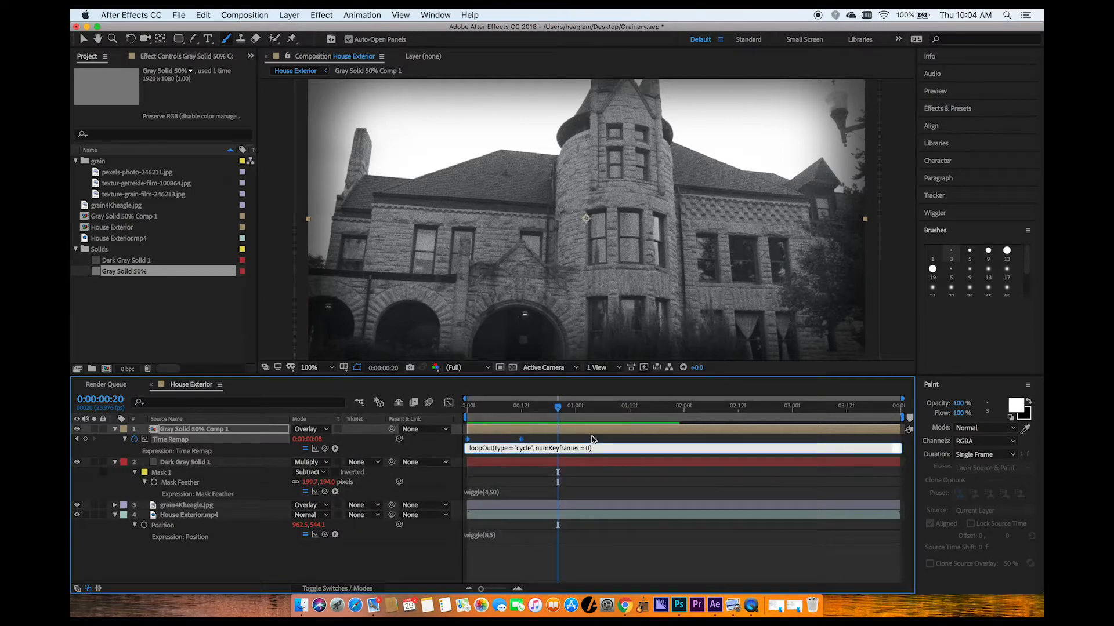
{"action": "left_click", "coordinate": [591, 437]}
{"action": "mouse_move", "coordinate": [539, 412]}
{"action": "left_mouse_down"}
{"action": "mouse_move", "coordinate": [507, 412]}
{"action": "mouse_move", "coordinate": [711, 414]}
{"action": "mouse_move", "coordinate": [545, 412]}
{"action": "left_mouse_up"}
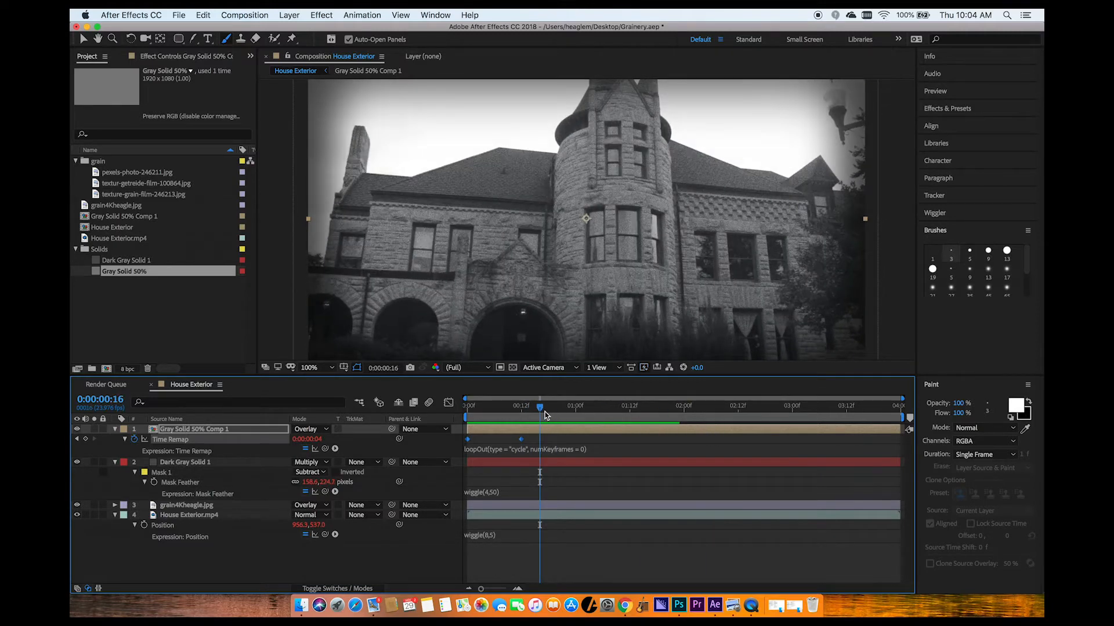
Step: Undo the Time Remap expressions, keyframes and time remapping, back to before the Gray Solid 50% layer was pre-composed
{"action": "key", "text": "super+z"}
{"action": "key", "text": "super+z"}
{"action": "key", "text": "super+z"}
{"action": "key", "text": "super+z"}
{"action": "key", "text": "super+z"}
{"action": "key", "text": "super+z"}
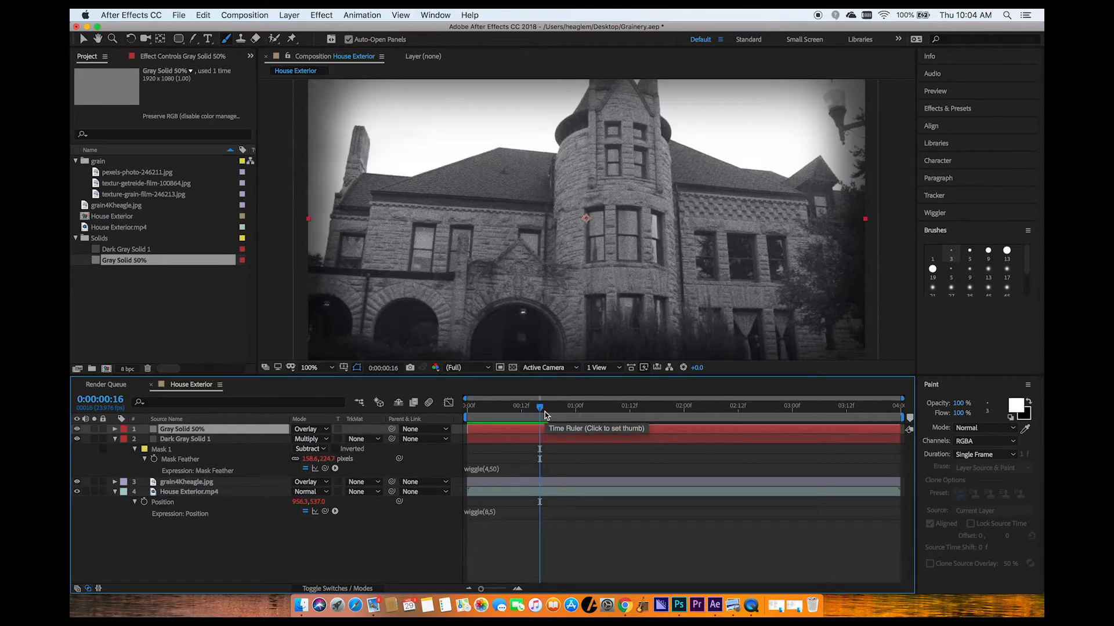
{"action": "left_click", "coordinate": [287, 14]}
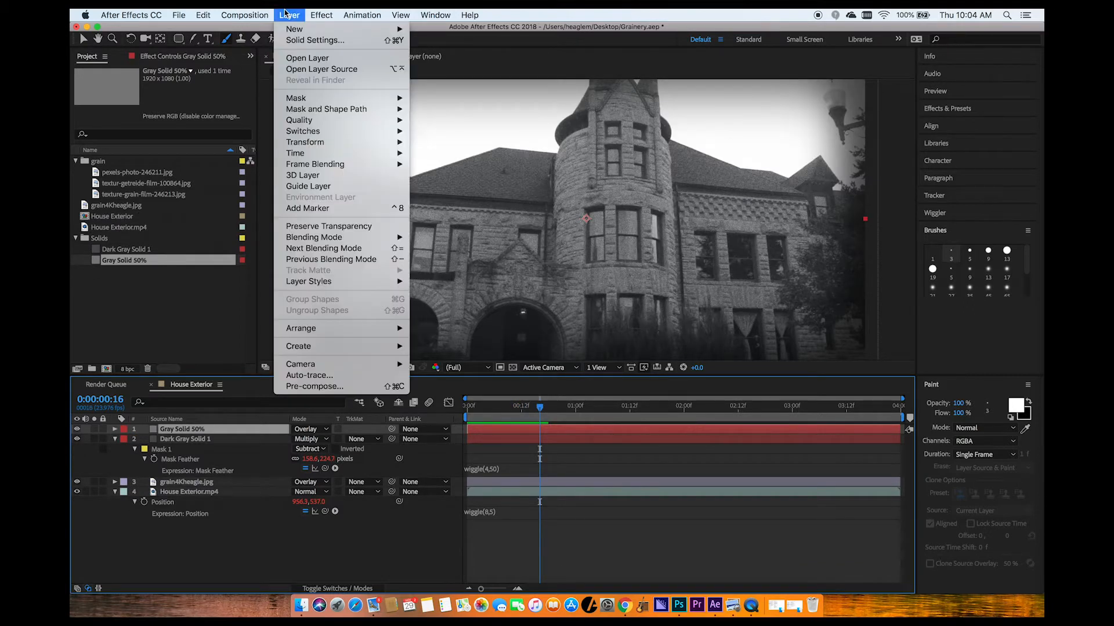
{"action": "left_click", "coordinate": [285, 13]}
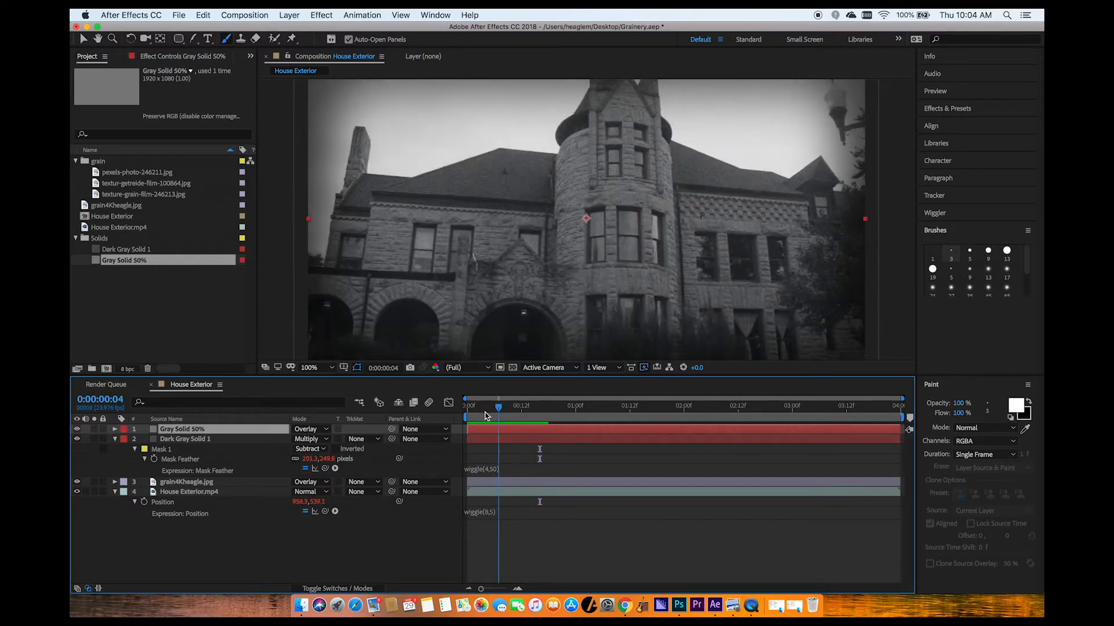
{"action": "left_click", "coordinate": [509, 413]}
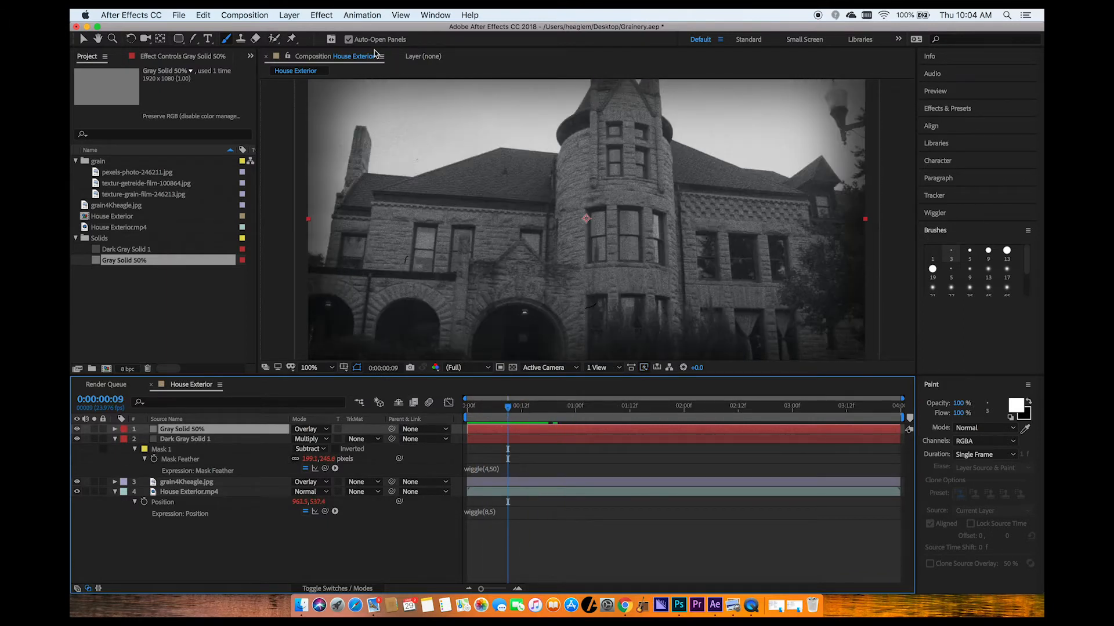
{"action": "left_click", "coordinate": [329, 13]}
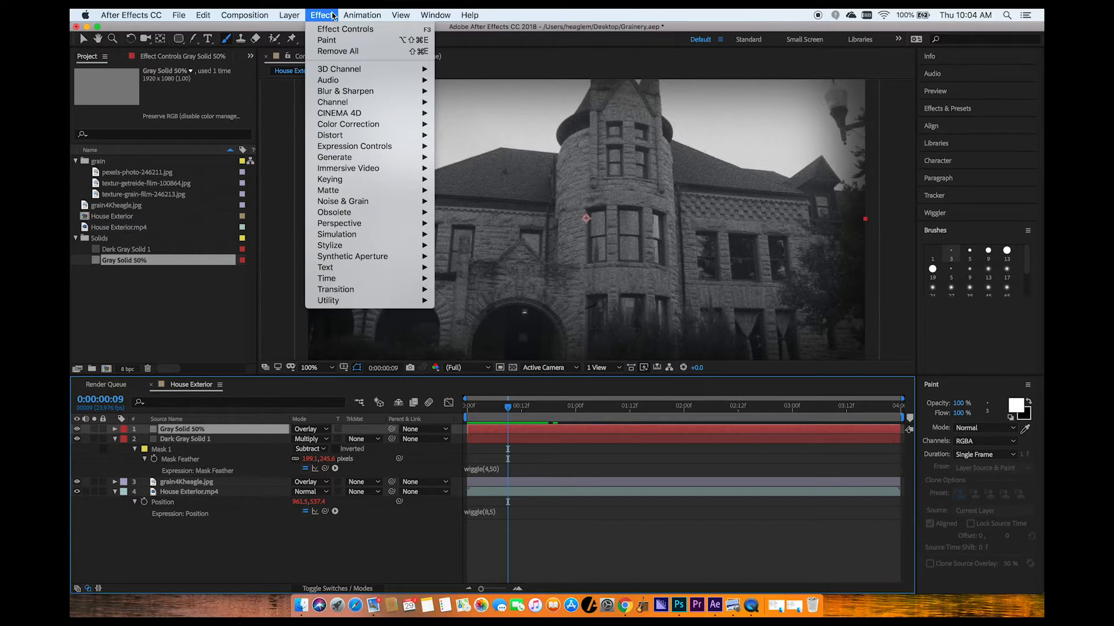
{"action": "mouse_move", "coordinate": [289, 15]}
{"action": "mouse_move", "coordinate": [303, 156]}
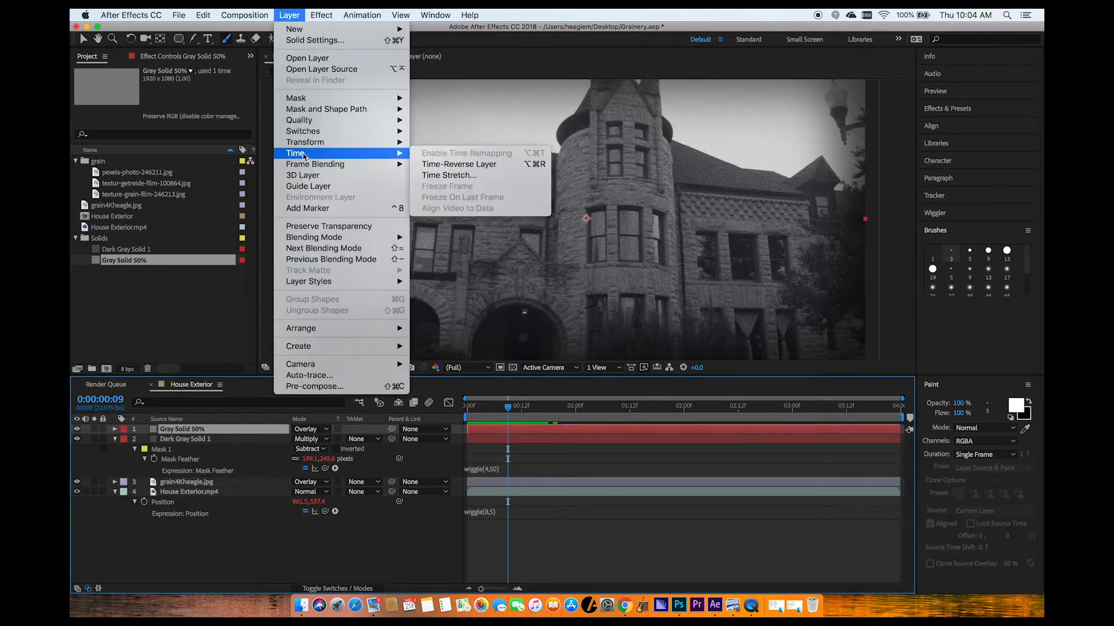
{"action": "left_click", "coordinate": [179, 165]}
Step: Pre-compose the Gray Solid 50% layer as Gray Solid 50% Comp 1, moving all attributes into the new composition
{"action": "right_click", "coordinate": [187, 430]}
{"action": "left_click", "coordinate": [187, 430]}
{"action": "right_click", "coordinate": [188, 429]}
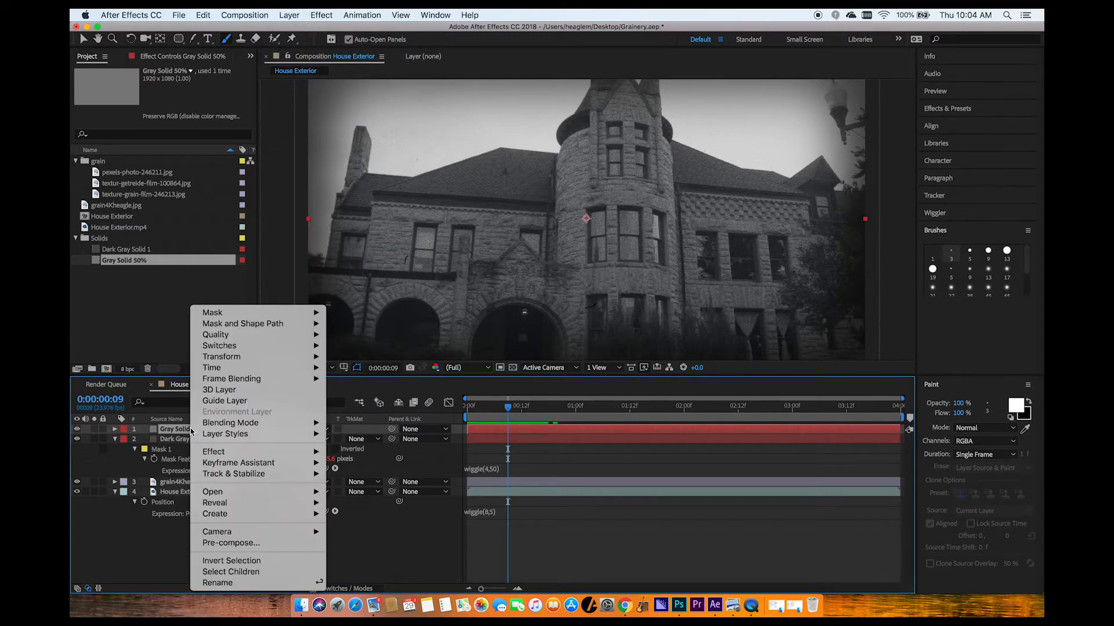
{"action": "key", "text": "Return"}
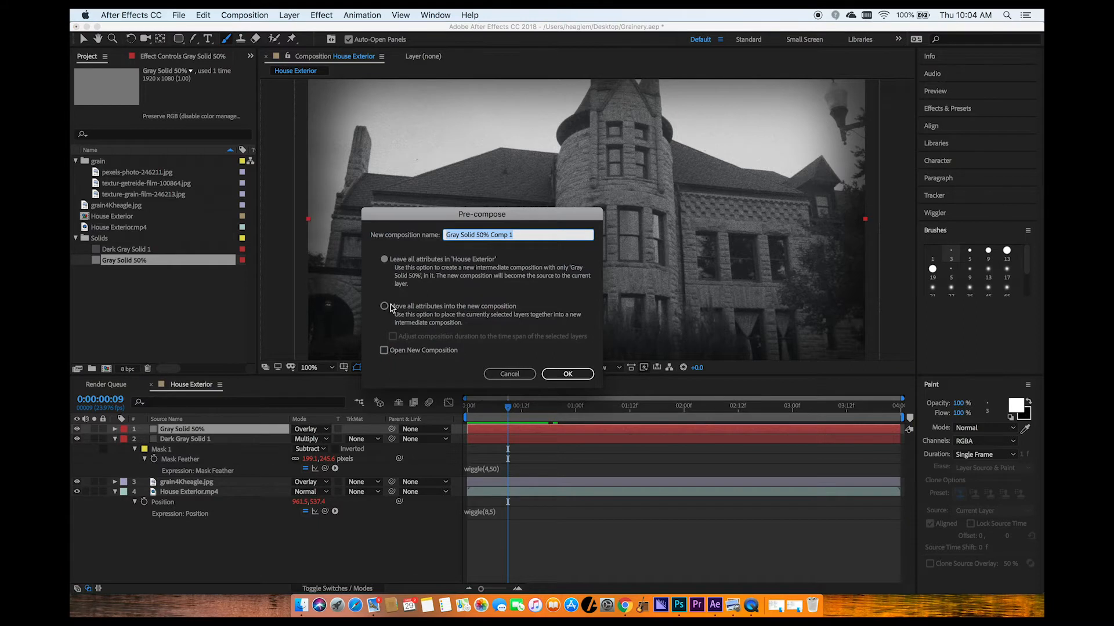
{"action": "left_click", "coordinate": [555, 374]}
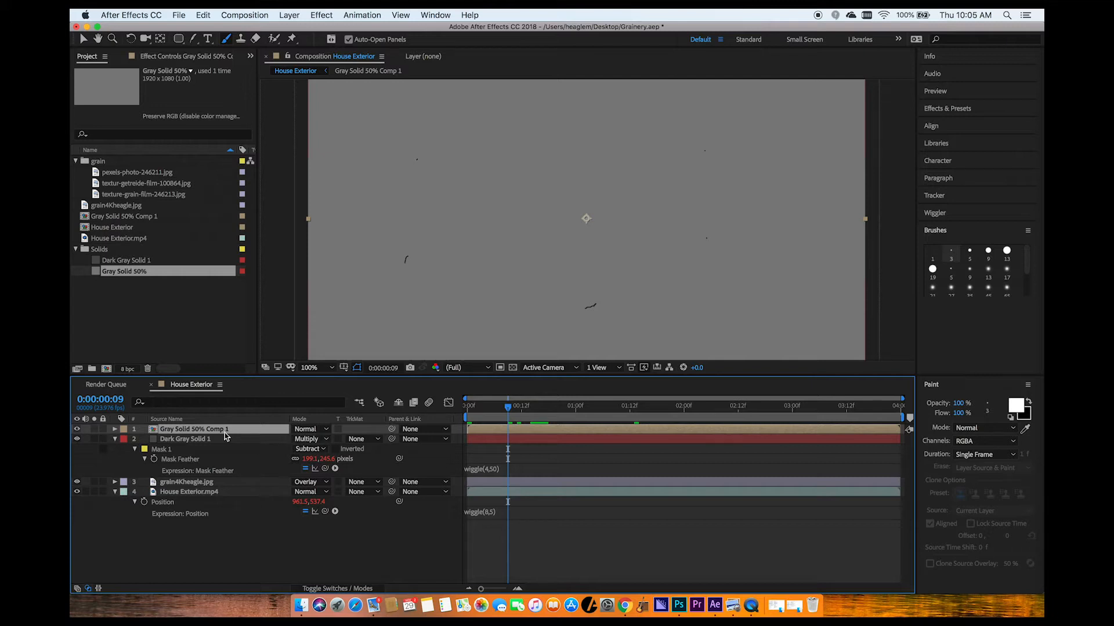
Step: Enable time remapping on Gray Solid 50% Comp 1, add a Time Remap keyframe at 0:00:00:12 and delete the keyframe at the end
{"action": "left_click", "coordinate": [288, 15]}
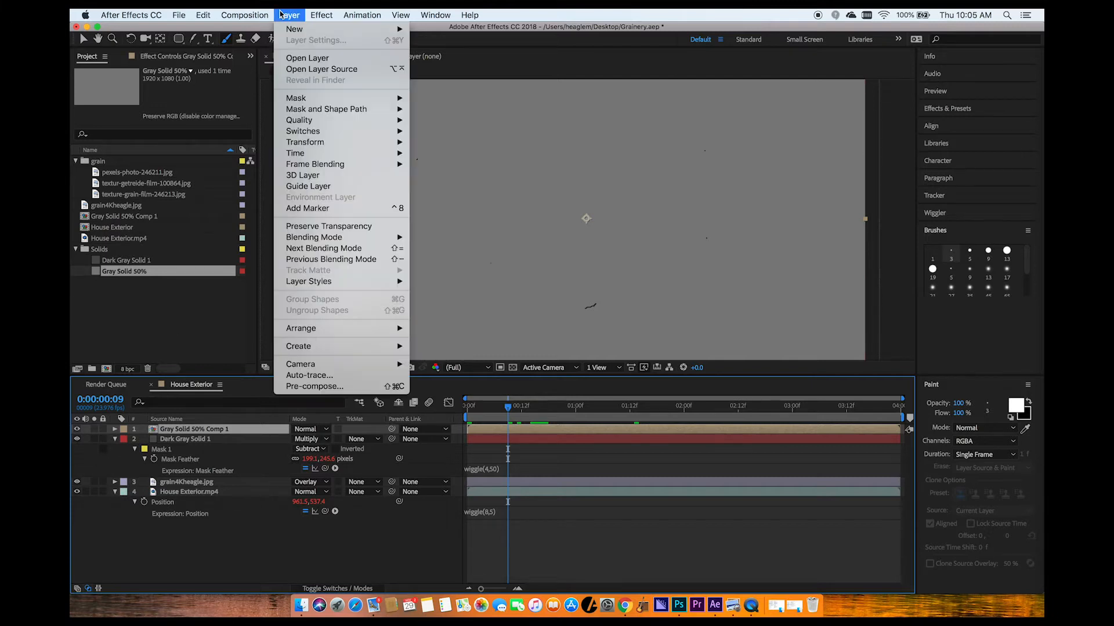
{"action": "mouse_move", "coordinate": [309, 154]}
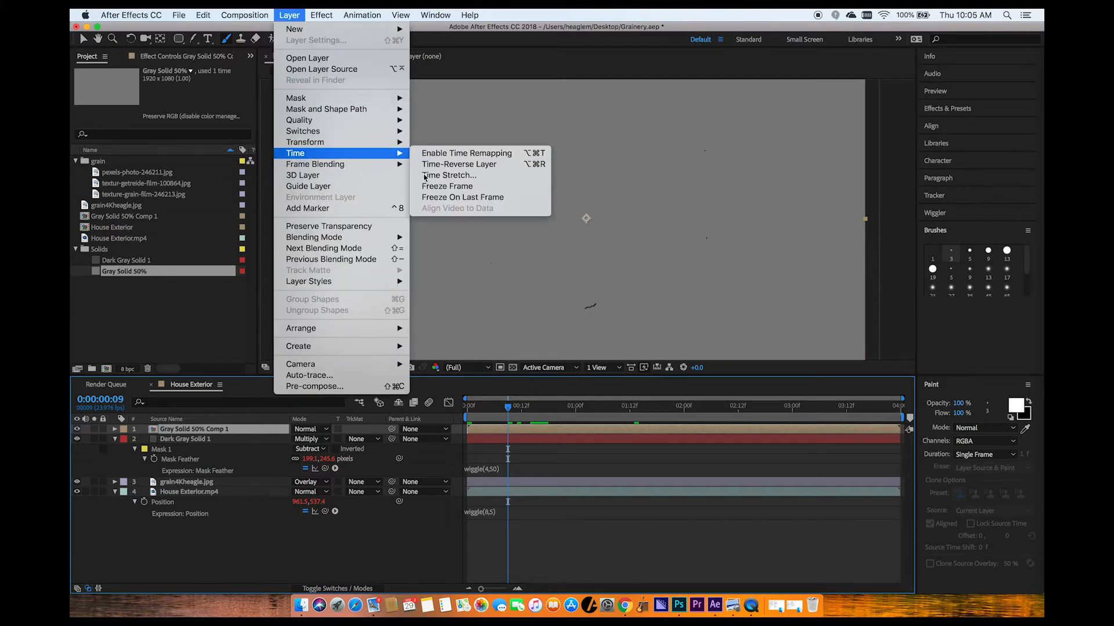
{"action": "left_click", "coordinate": [475, 157]}
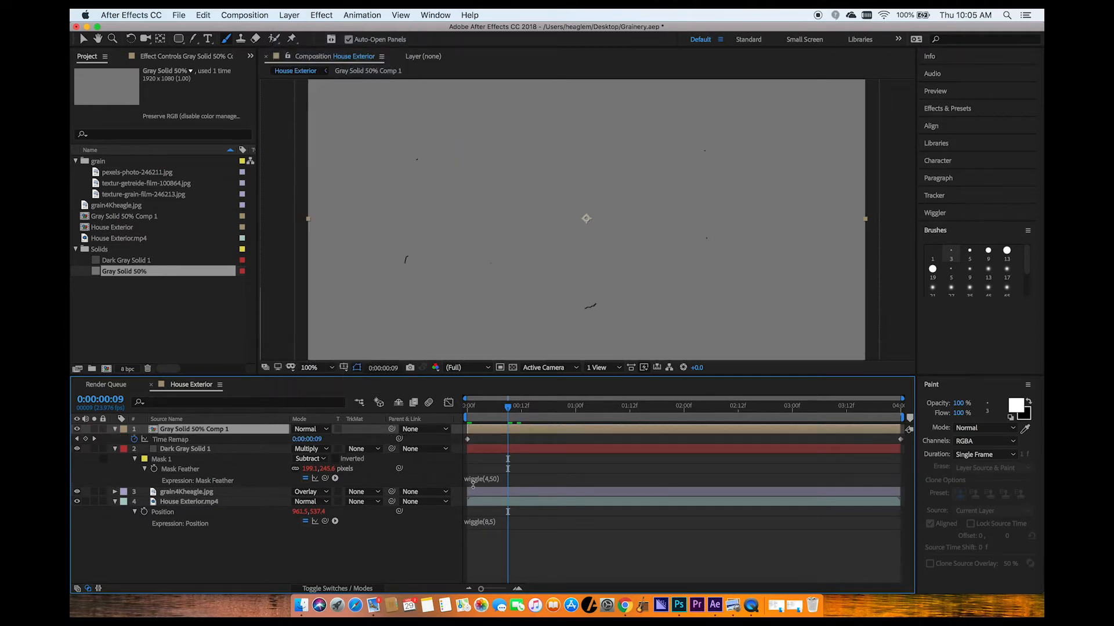
{"action": "left_click_drag", "start_coordinate": [506, 413], "coordinate": [520, 413]}
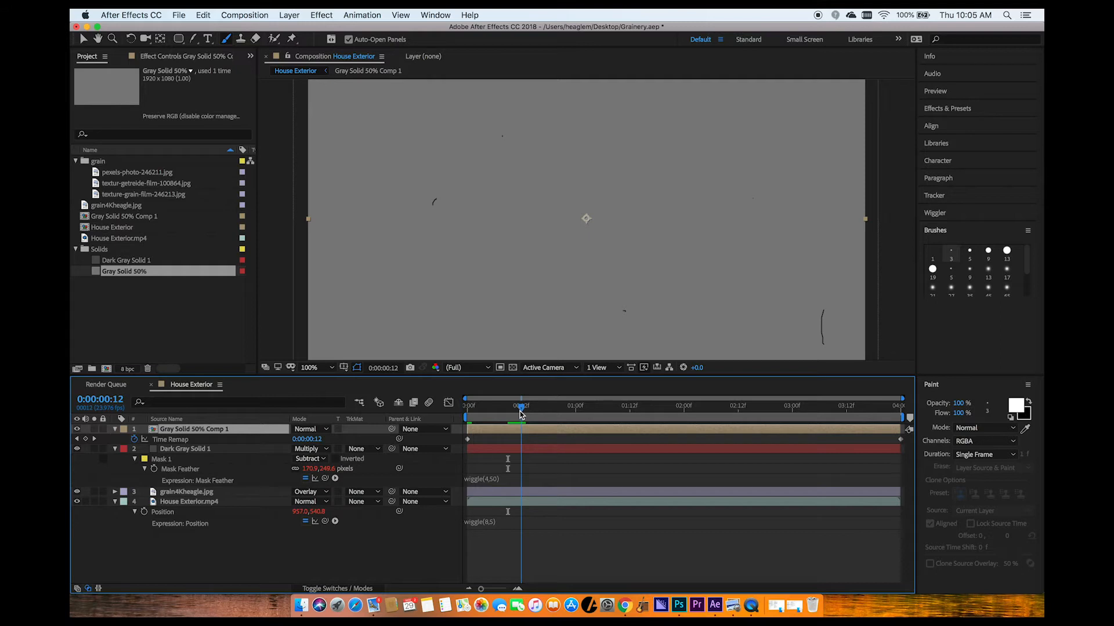
{"action": "left_click", "coordinate": [85, 439]}
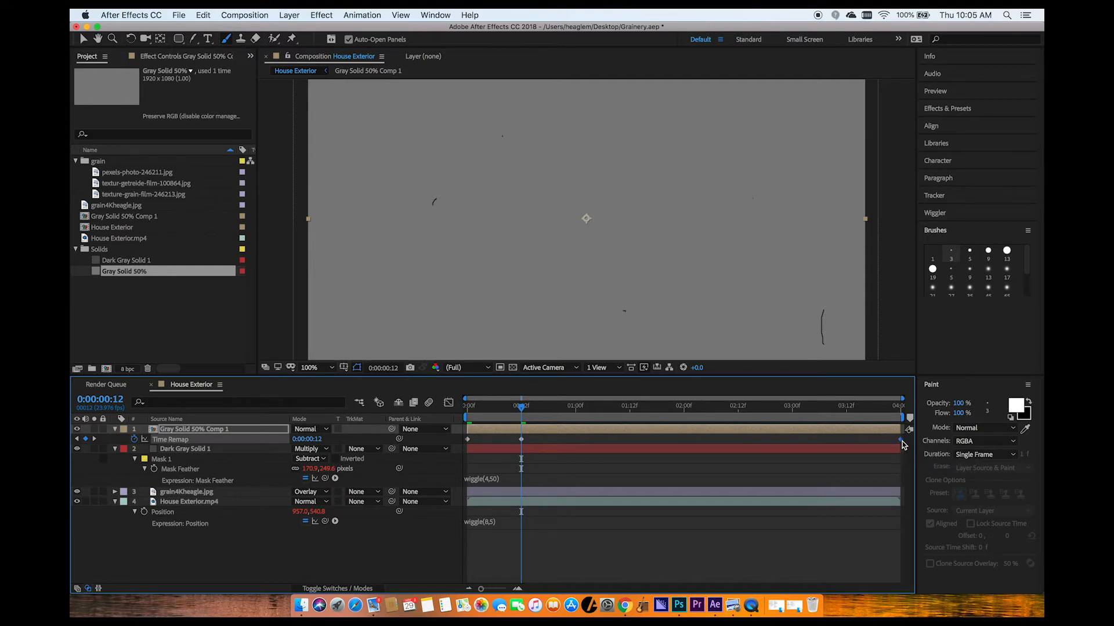
{"action": "key", "text": "Delete"}
{"action": "left_click_drag", "start_coordinate": [516, 412], "coordinate": [520, 470]}
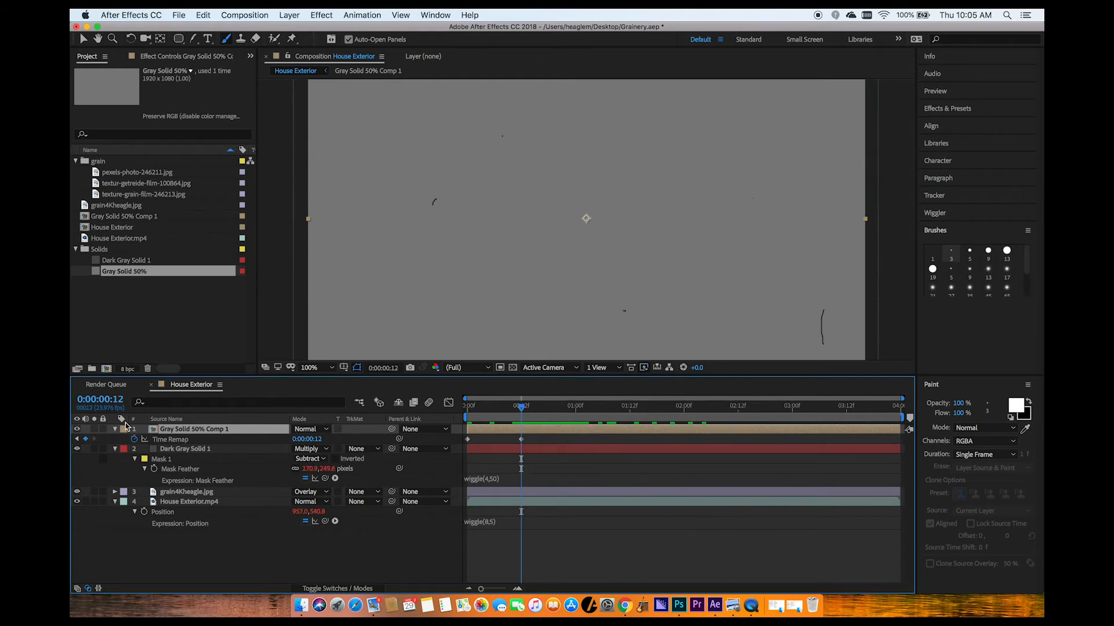
Step: Loop the Time Remap with the expression loopOutDuration(type = "cycle", duration = 0) and play the composition from the first frame
{"action": "left_click", "coordinate": [134, 441], "text": "alt"}
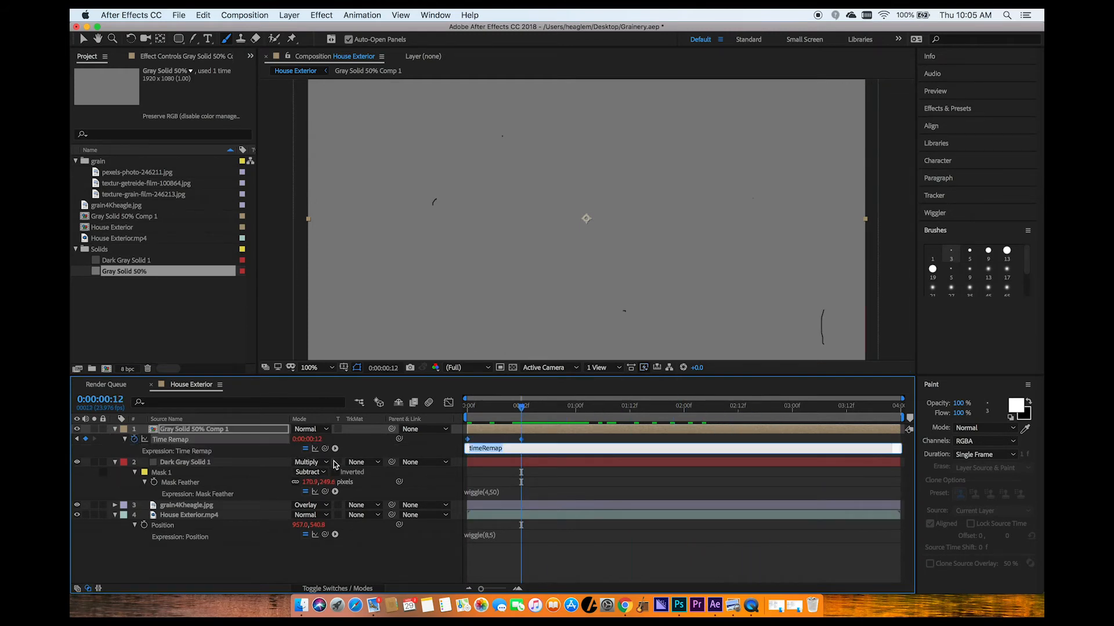
{"action": "left_click", "coordinate": [336, 450]}
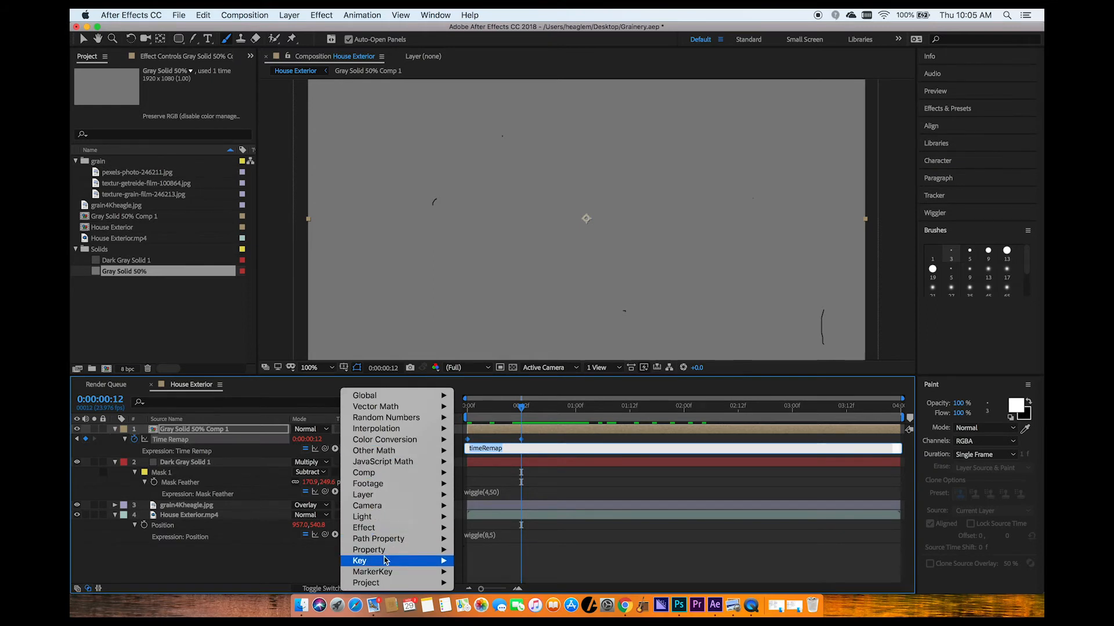
{"action": "mouse_move", "coordinate": [384, 551]}
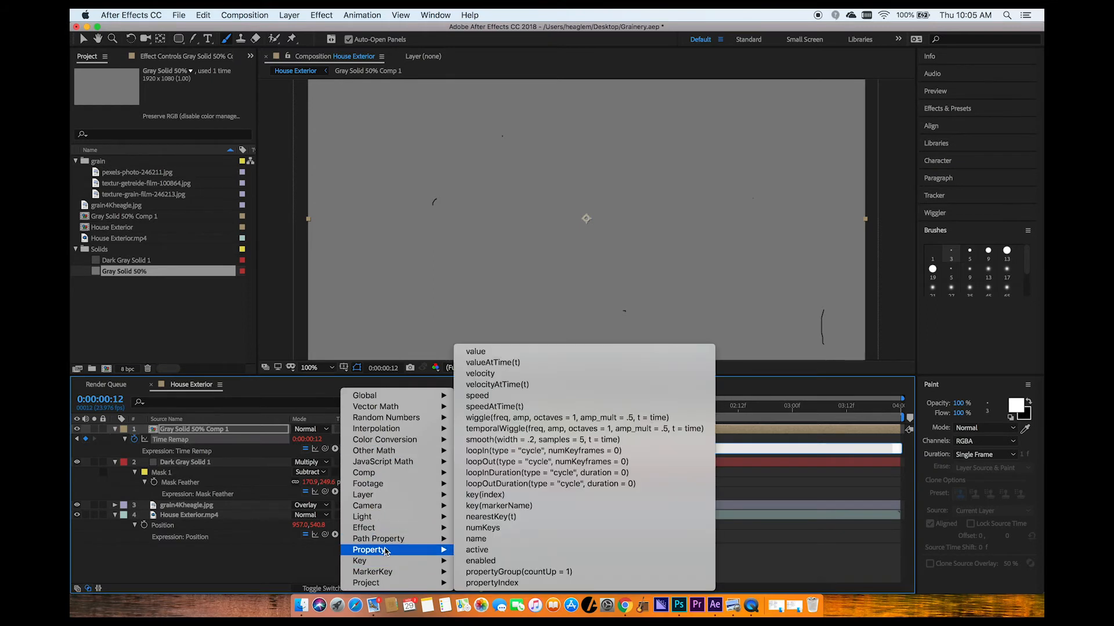
{"action": "left_click", "coordinate": [524, 485]}
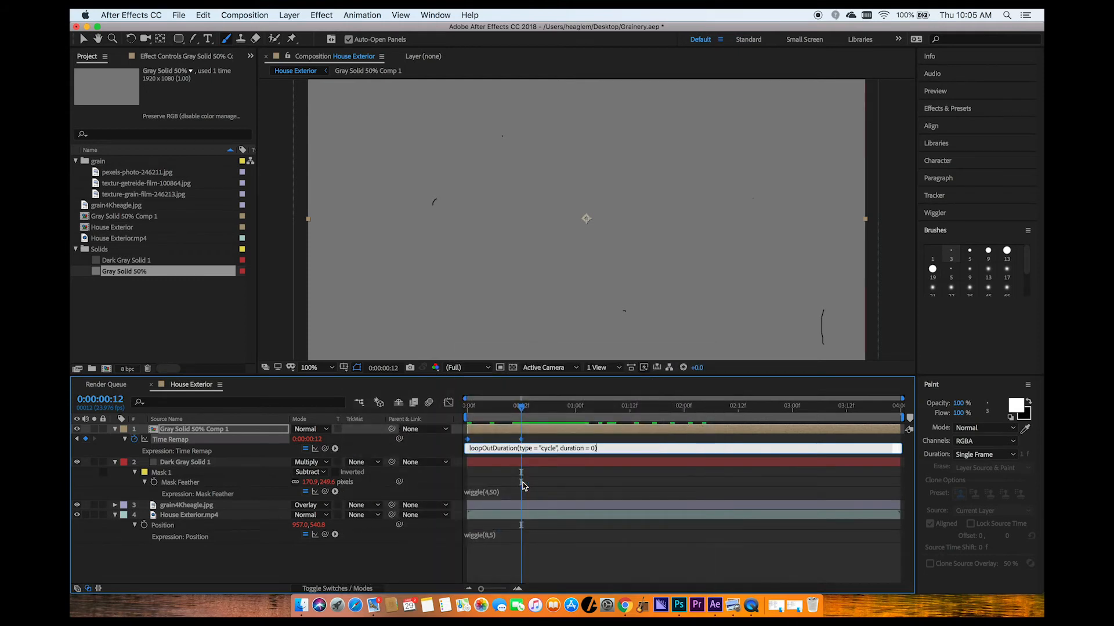
{"action": "left_click", "coordinate": [524, 487]}
{"action": "left_click", "coordinate": [529, 409]}
{"action": "left_click_drag", "start_coordinate": [530, 409], "coordinate": [467, 421]}
{"action": "key", "text": "space"}
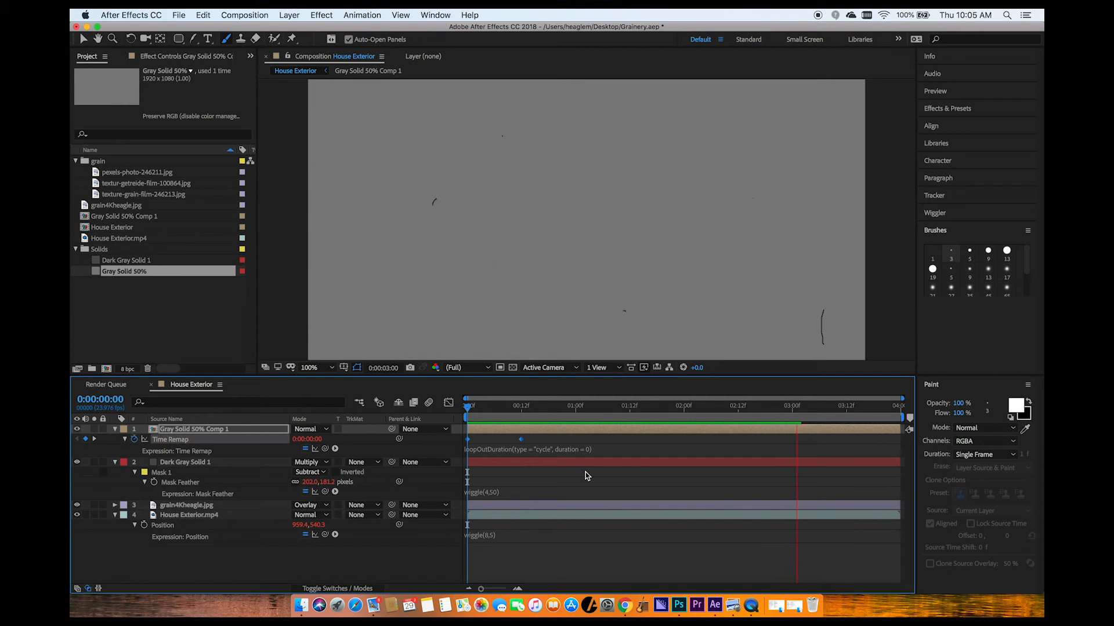
Step: Set the Gray Solid 50% Comp 1 layer's blending mode to Overlay and preview the looping specks over the footage at 50% magnification
{"action": "left_click", "coordinate": [311, 429]}
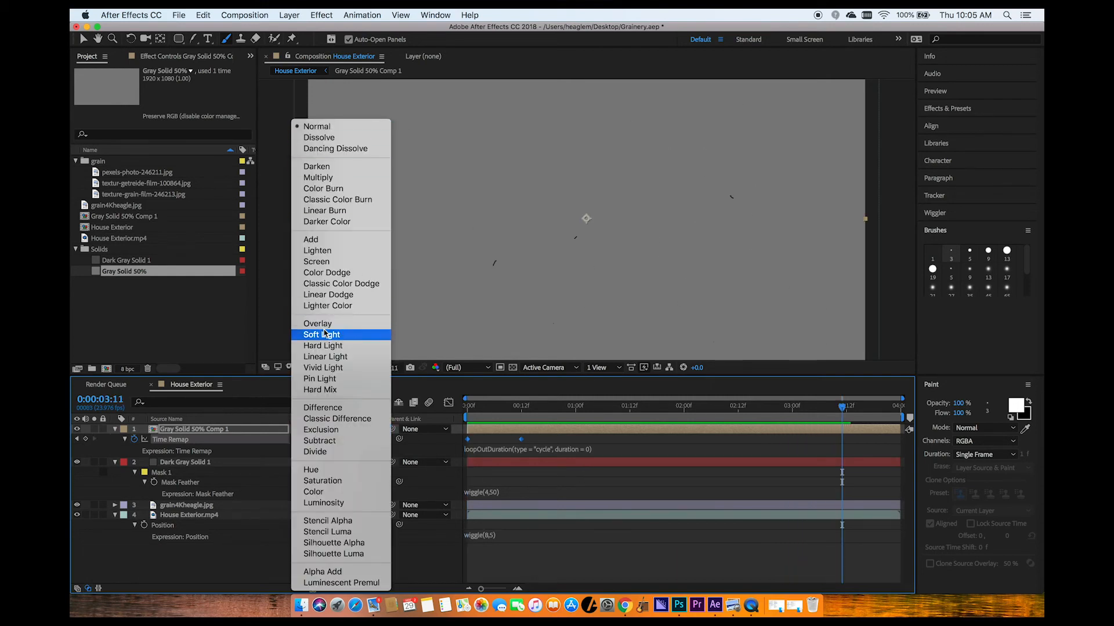
{"action": "key", "text": "Return"}
{"action": "left_click_drag", "start_coordinate": [497, 406], "coordinate": [455, 417]}
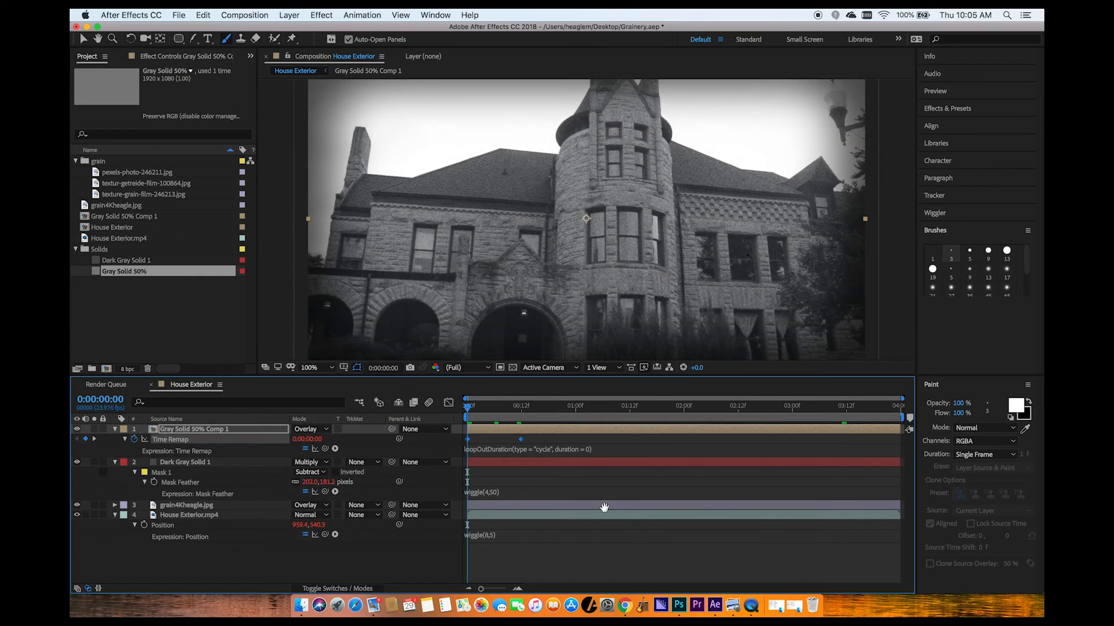
{"action": "key", "text": "space"}
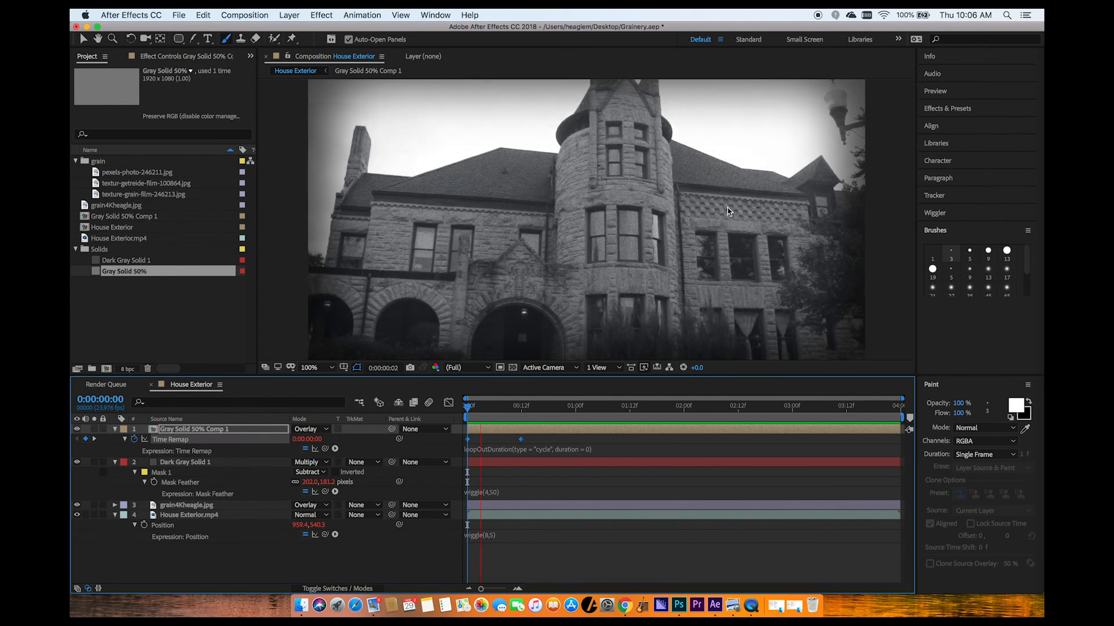
{"action": "scroll", "coordinate": [608, 202], "scroll_direction": "down", "scroll_amount": 4}
{"action": "scroll", "coordinate": [608, 203], "scroll_direction": "up", "scroll_amount": 2}
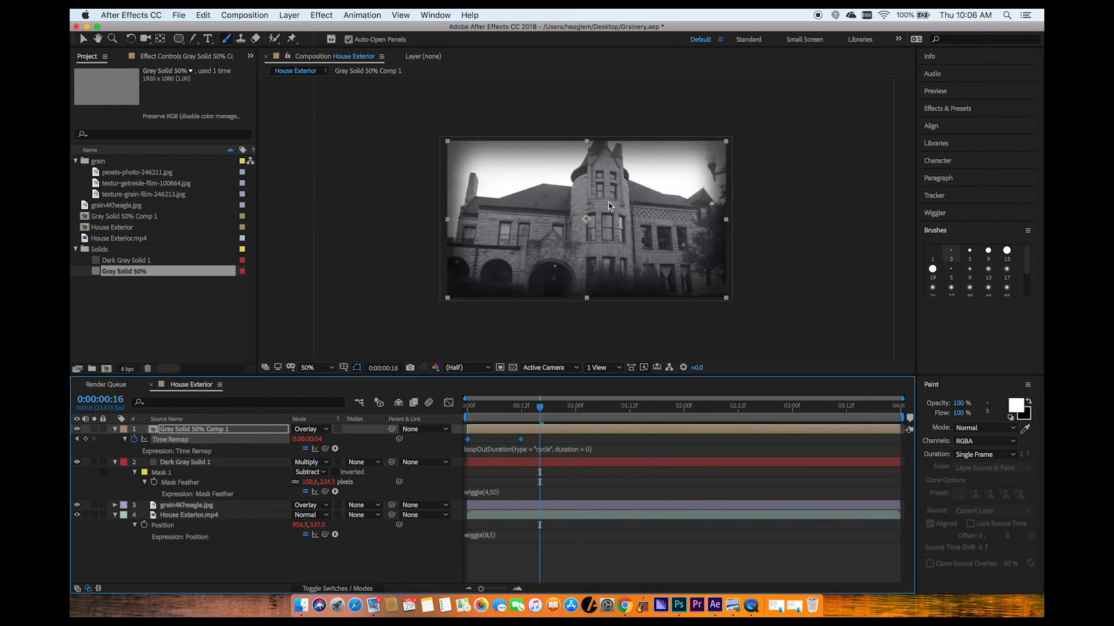